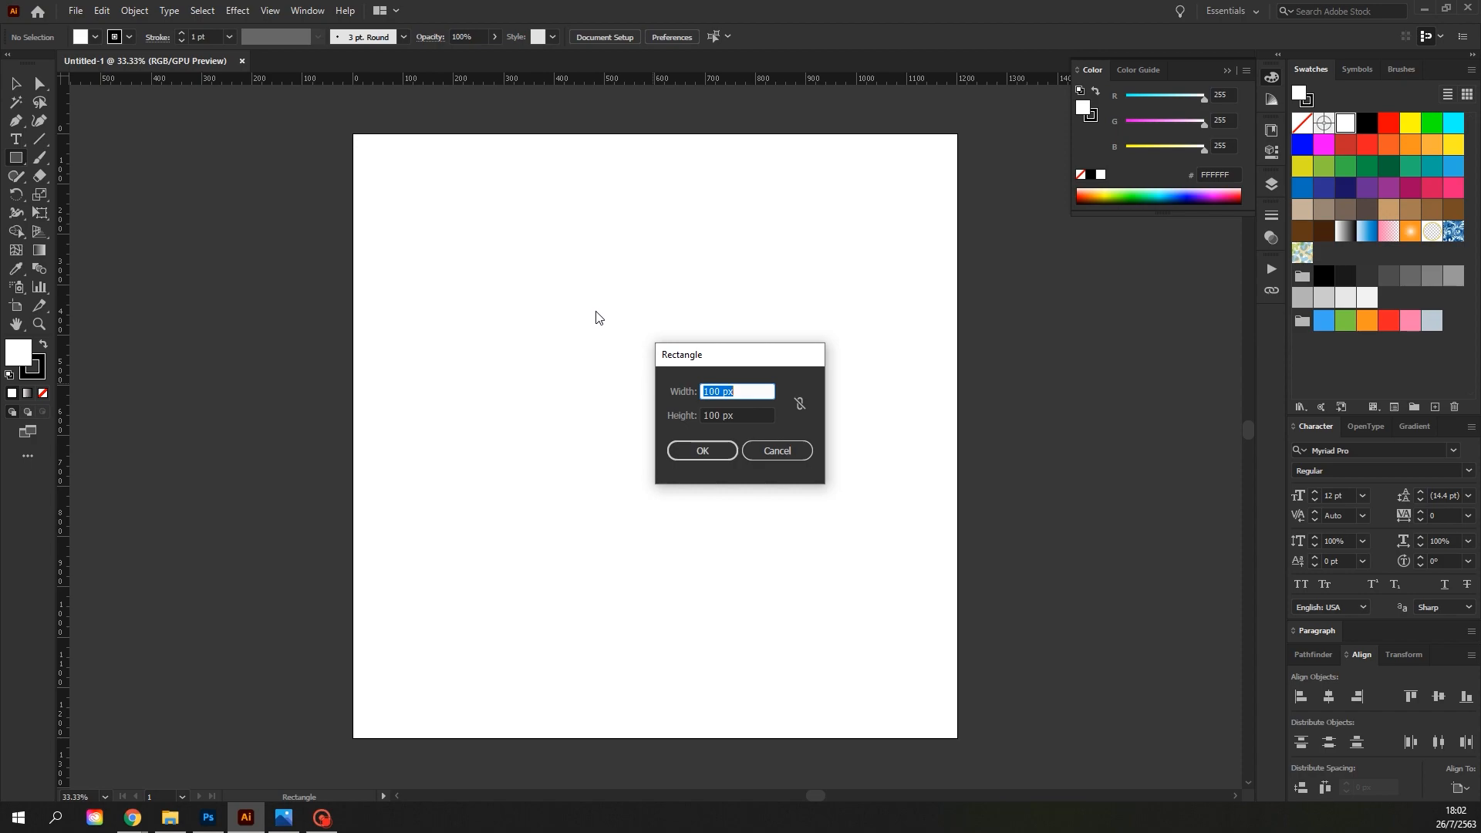
Create a 100 × 100 px square and place one copy each in the artboard's upper-left and lower-right corners
click(737, 414)
click(706, 451)
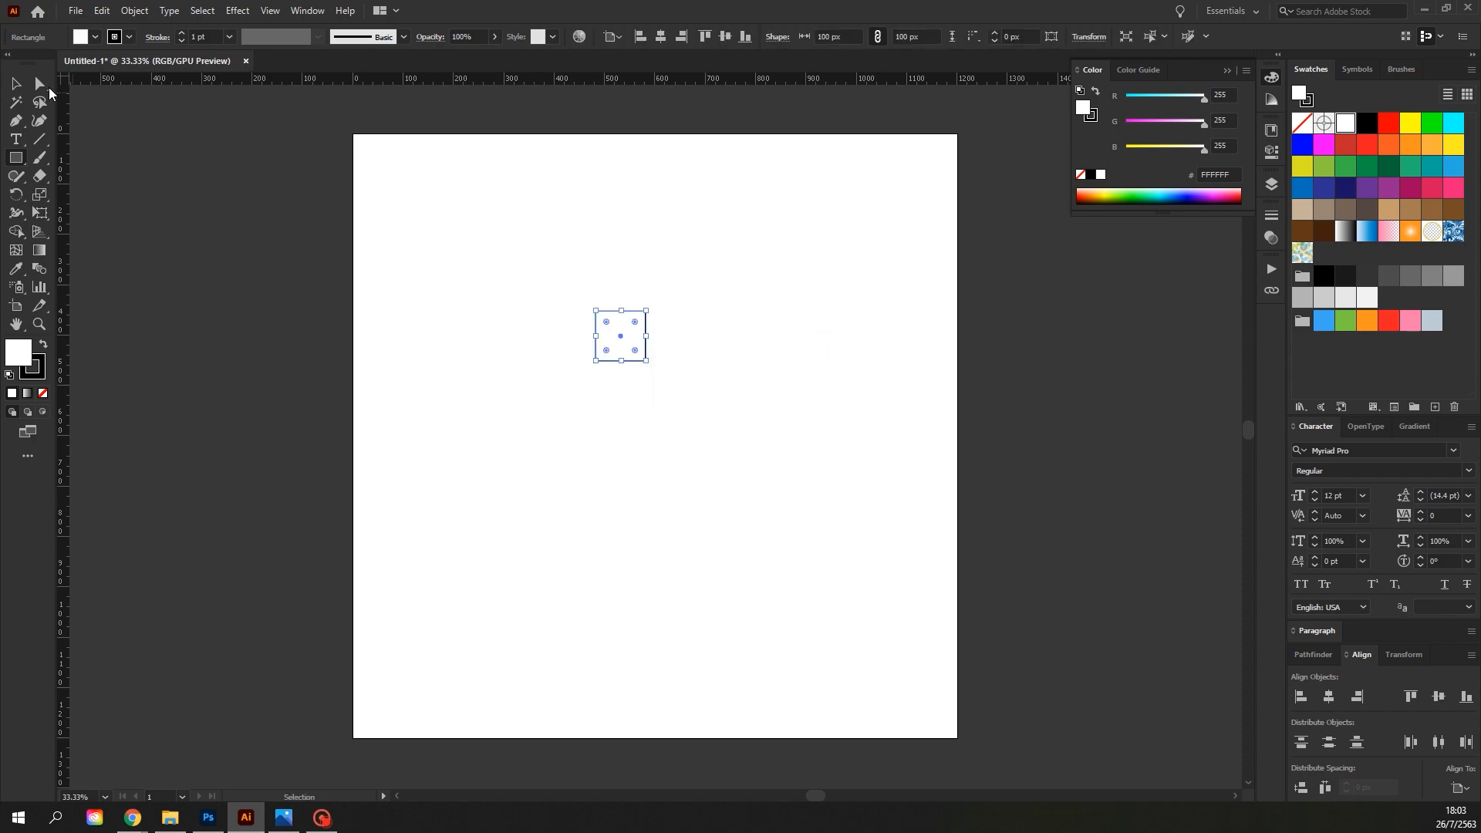
click(15, 82)
click(519, 268)
drag(621, 336, 941, 722)
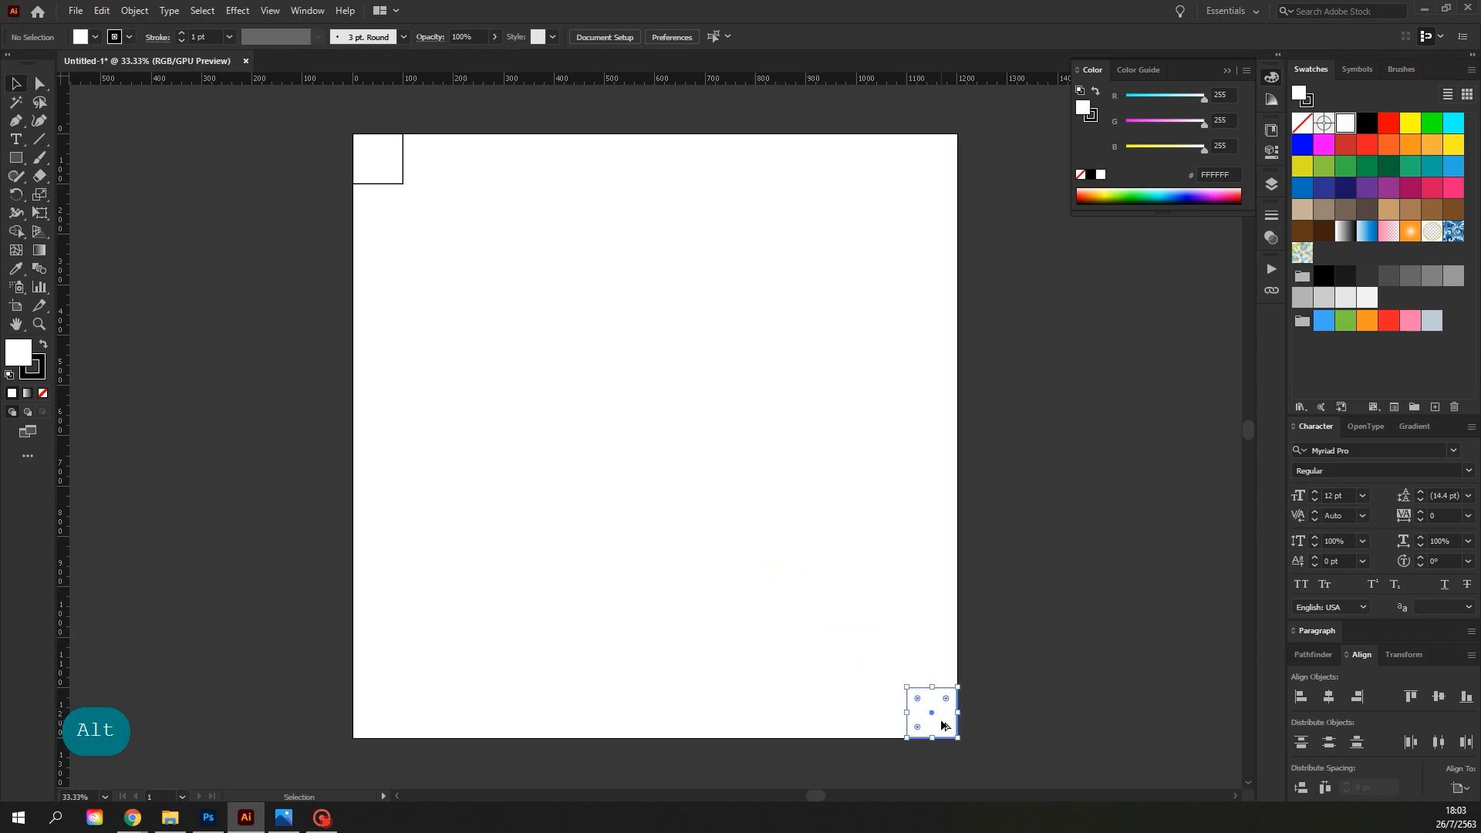
click(866, 568)
Draw a 1000 × 1000 px rectangle between the inner corners of the two small squares and convert it to guides
click(18, 160)
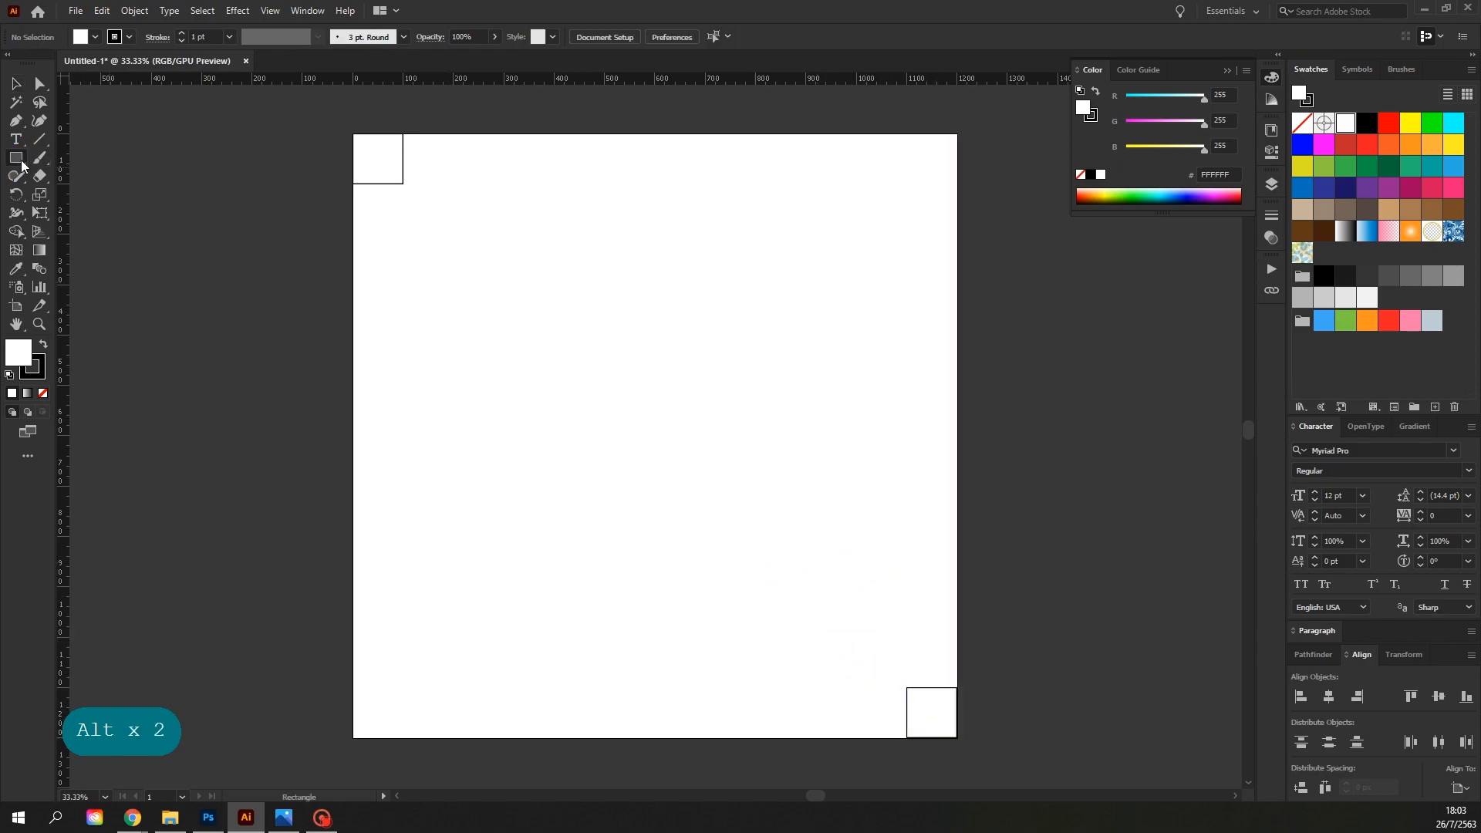
drag(402, 184, 906, 687)
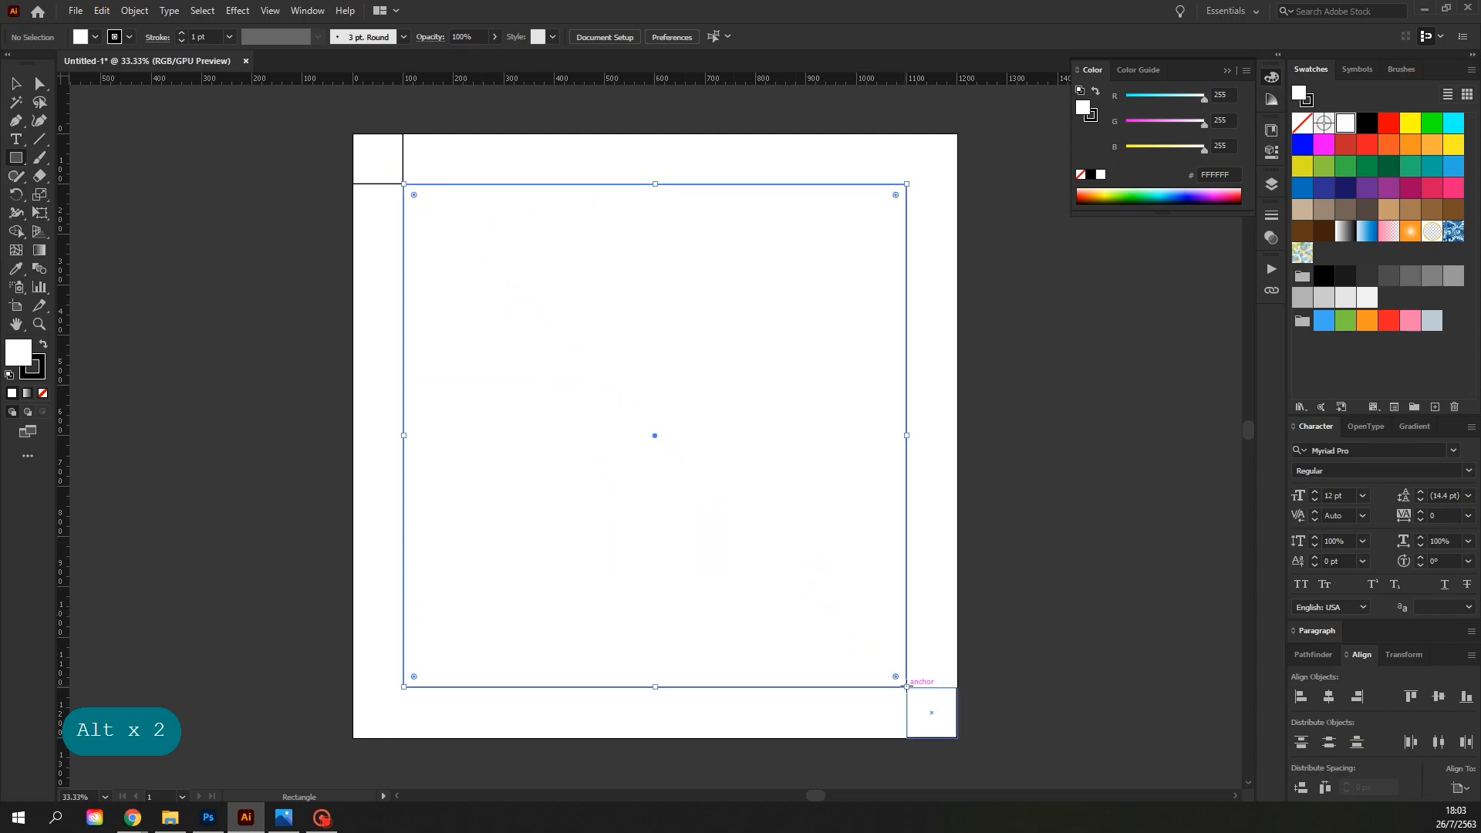
key(v)
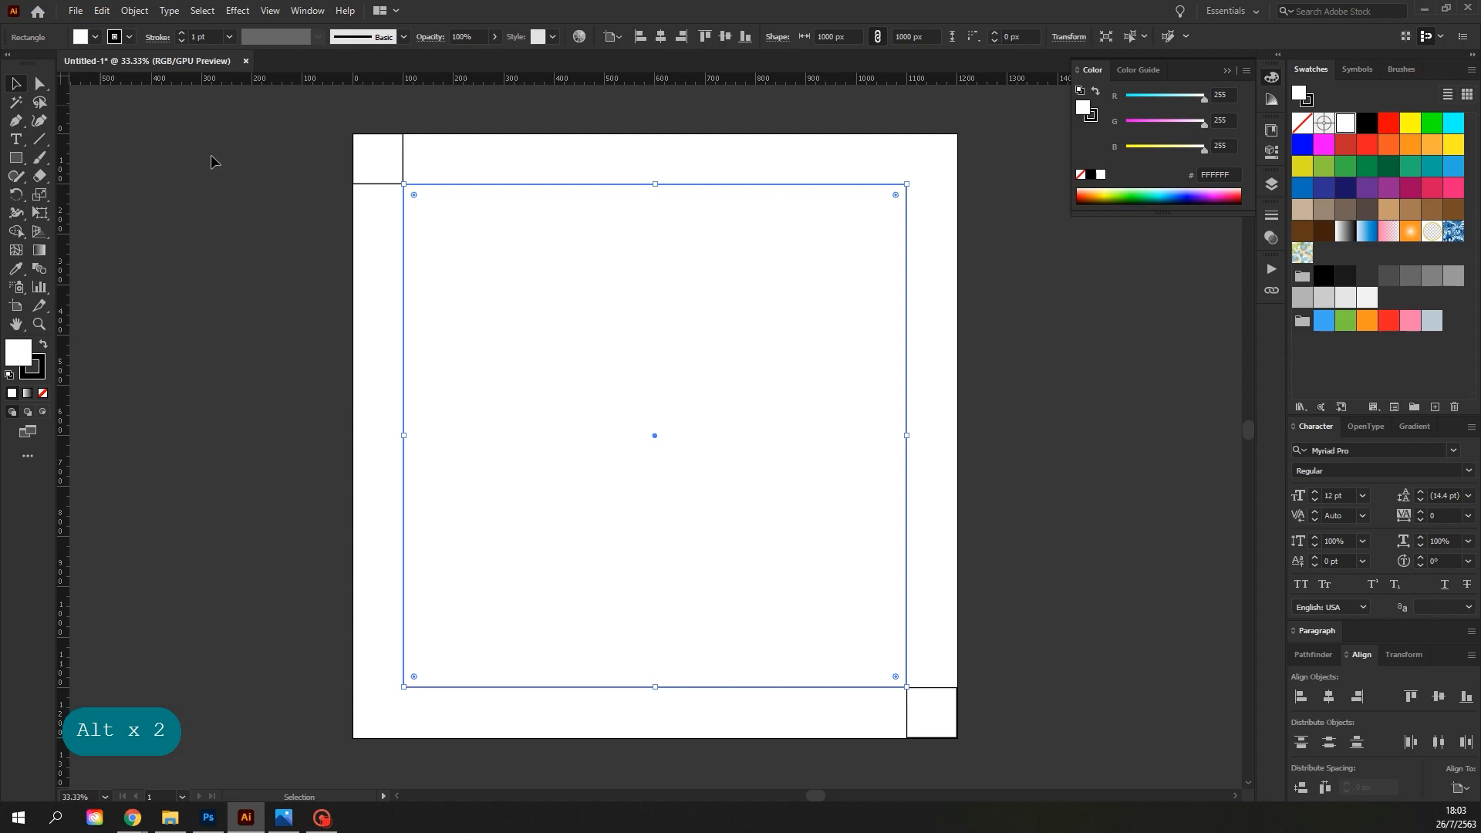
right_click(545, 274)
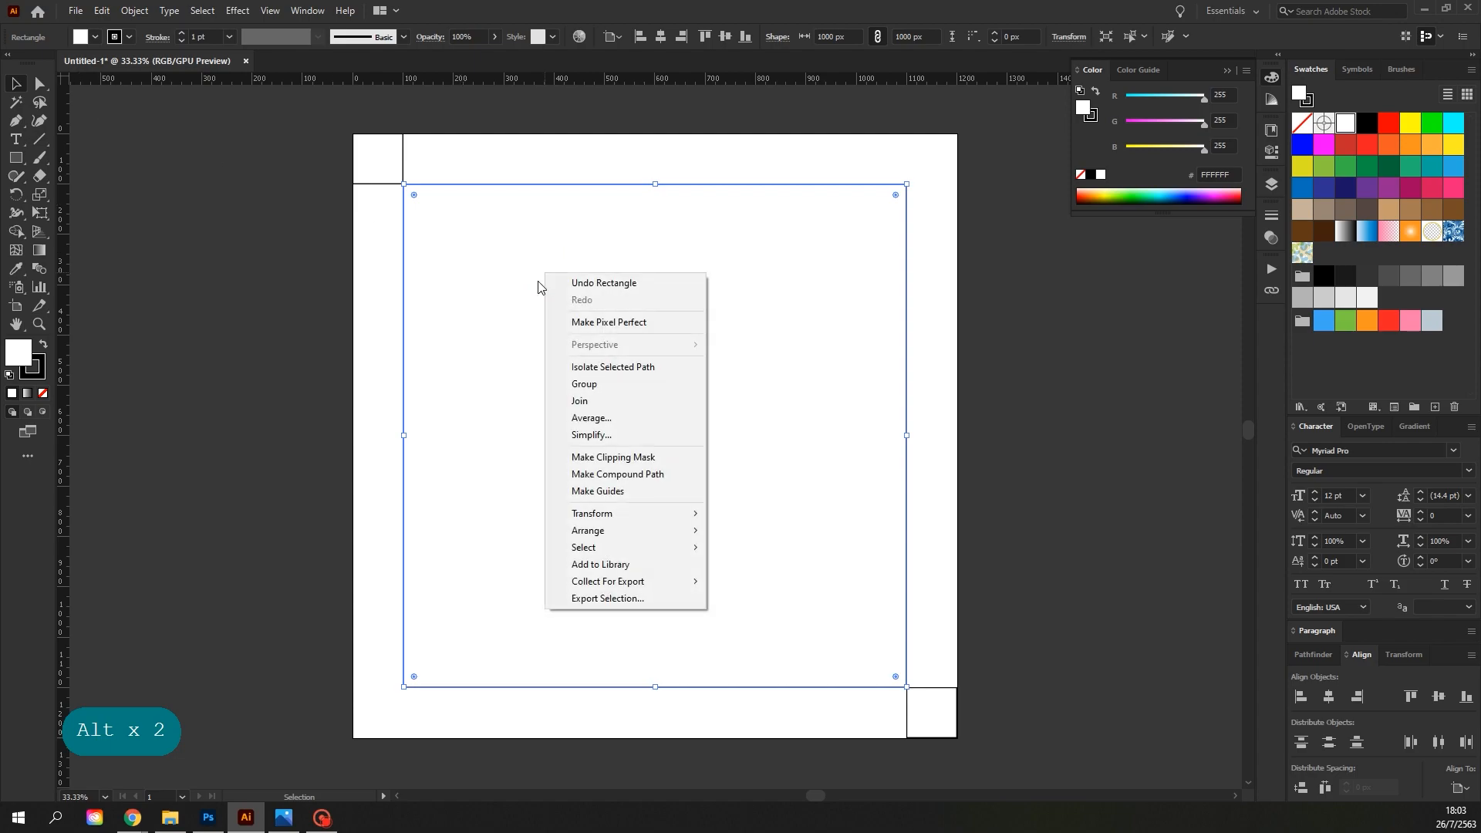
click(571, 492)
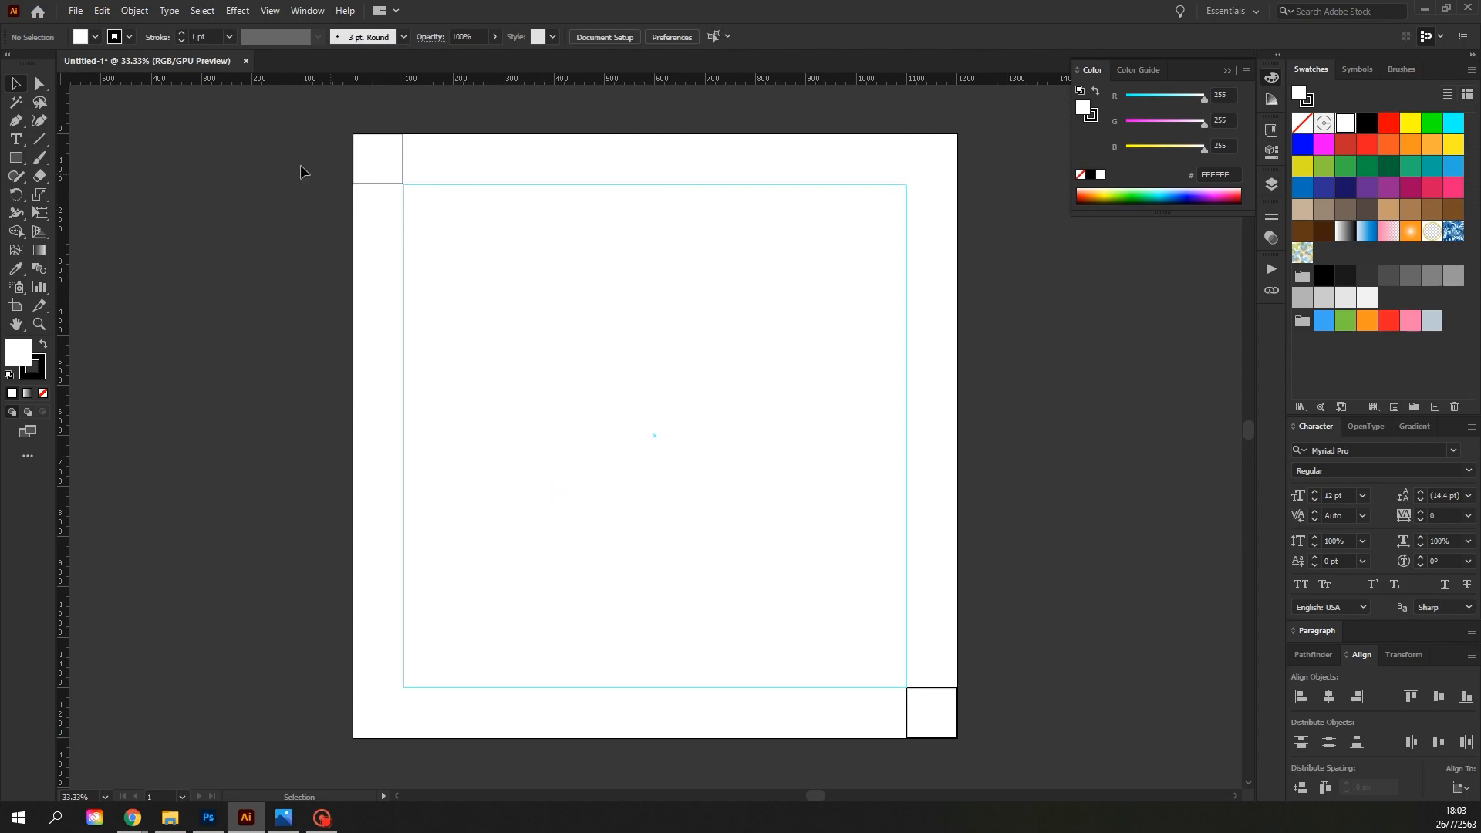
Delete the two corner squares and turn off Snap to Pixel
drag(293, 158, 978, 706)
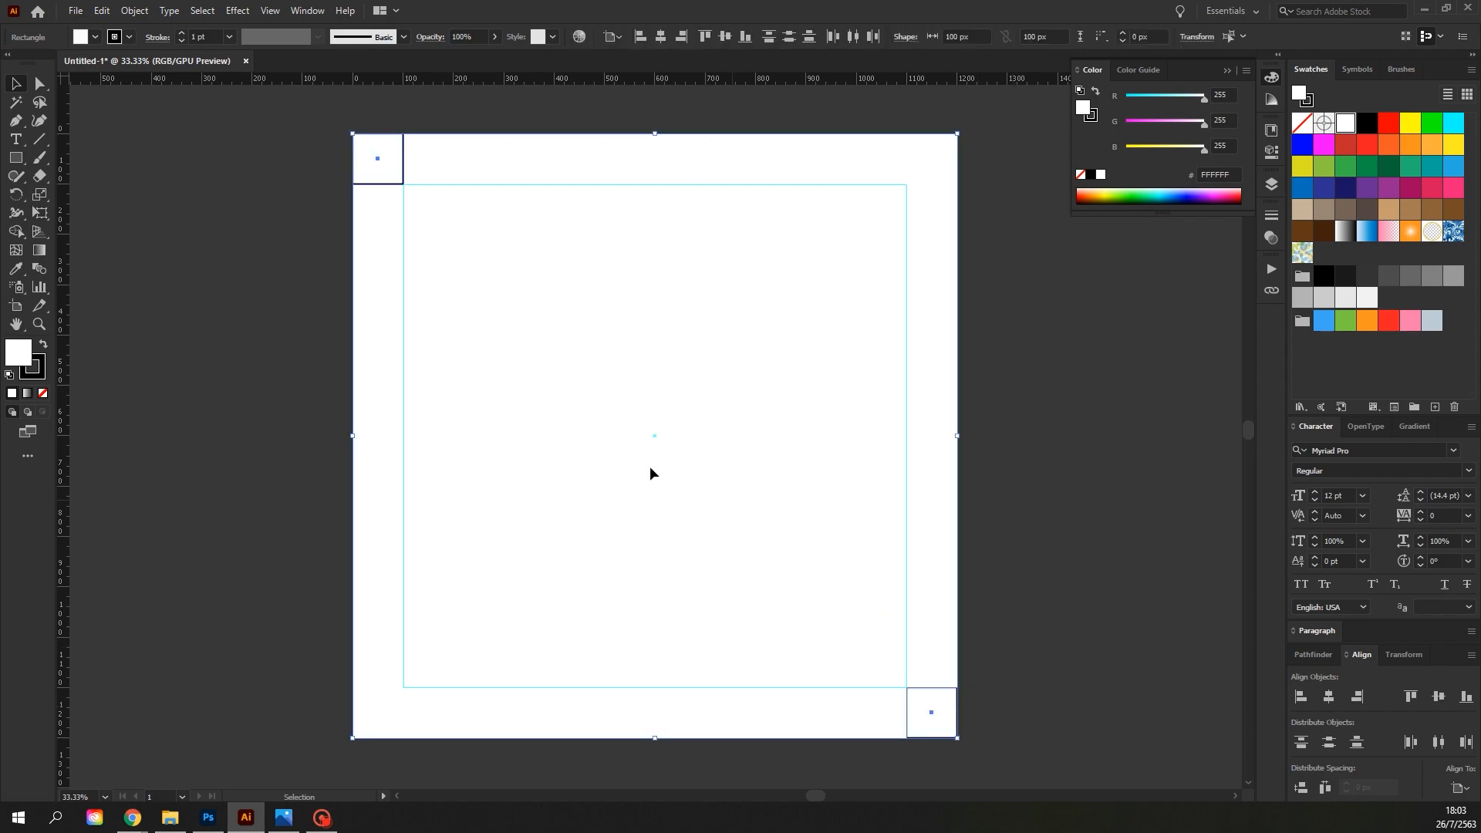
key(Delete)
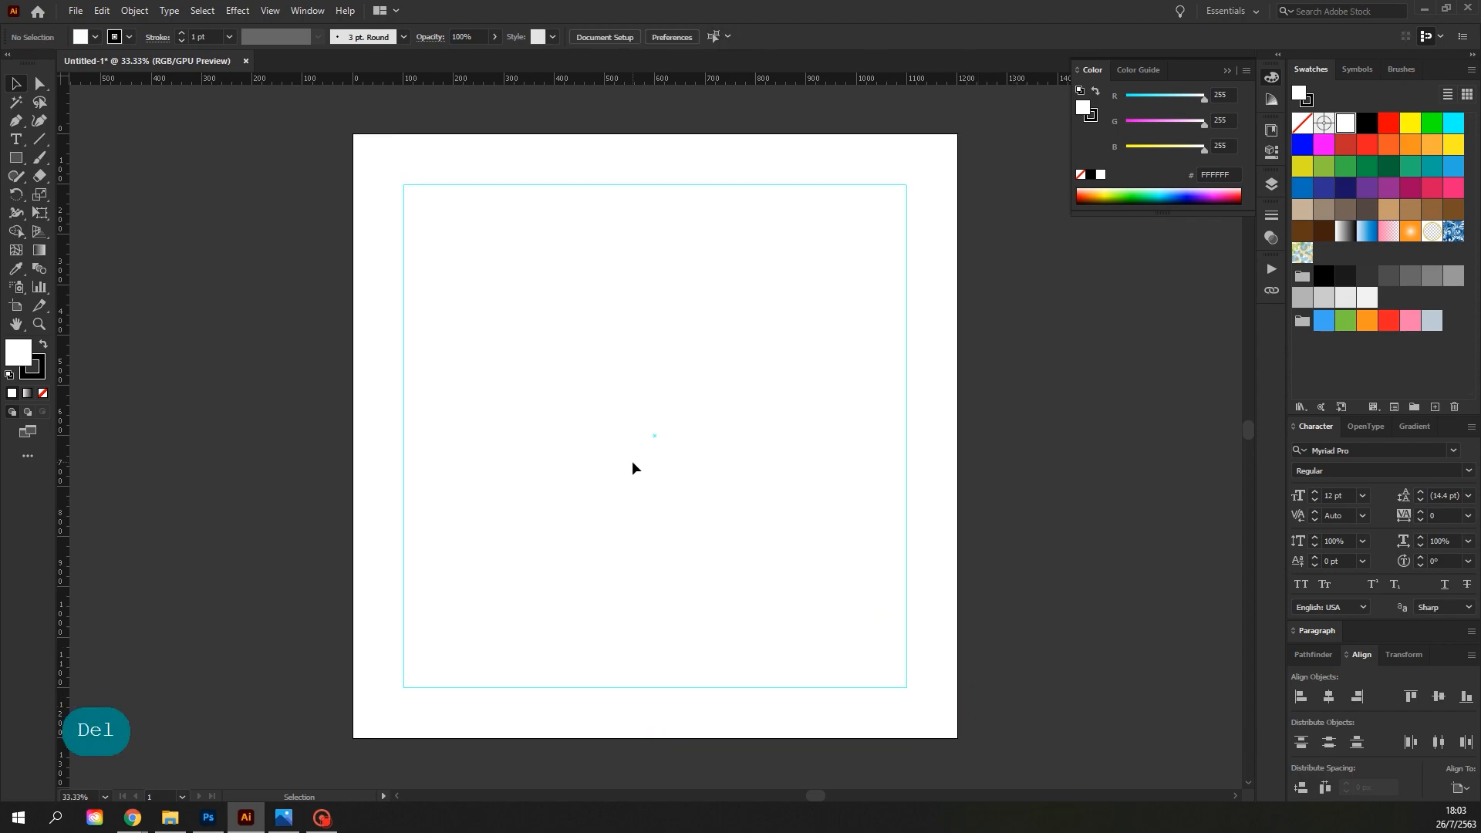
click(273, 11)
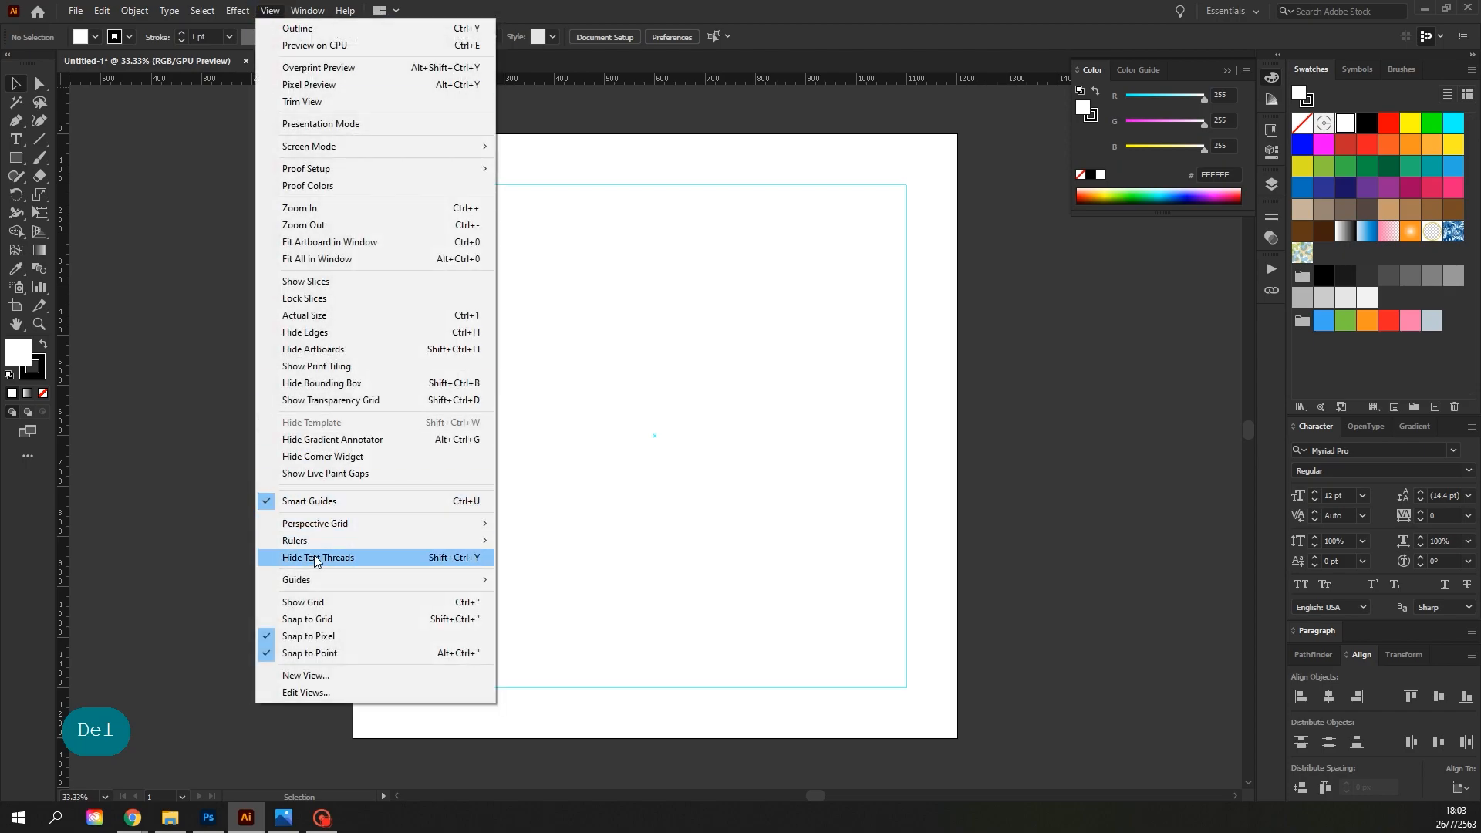
click(309, 637)
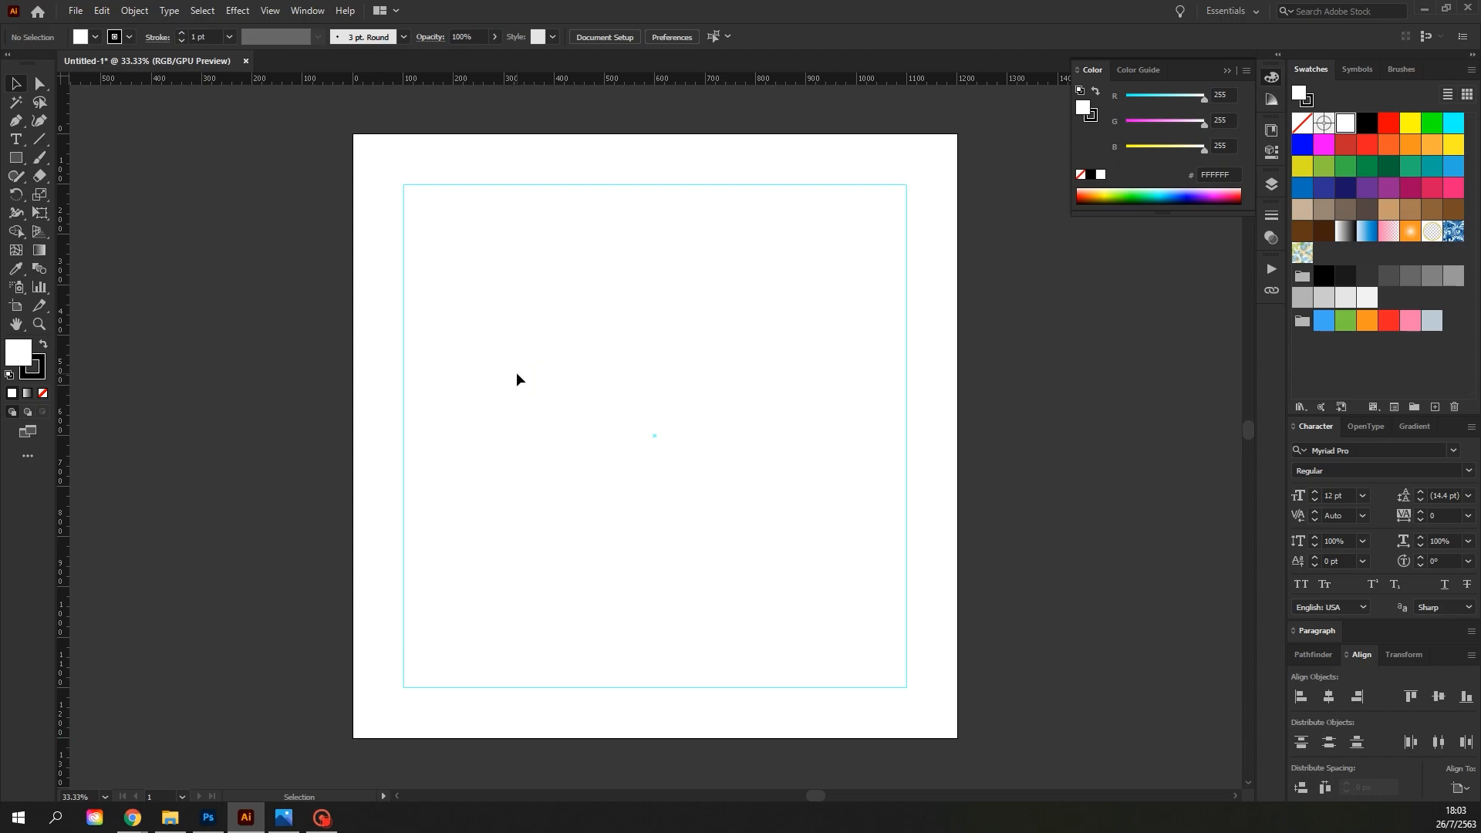
Draw a black rectangle without stroke, about 649 × 1100 px, from the guide's upper-left corner to the artboard's lower edge
click(16, 157)
click(42, 392)
click(44, 345)
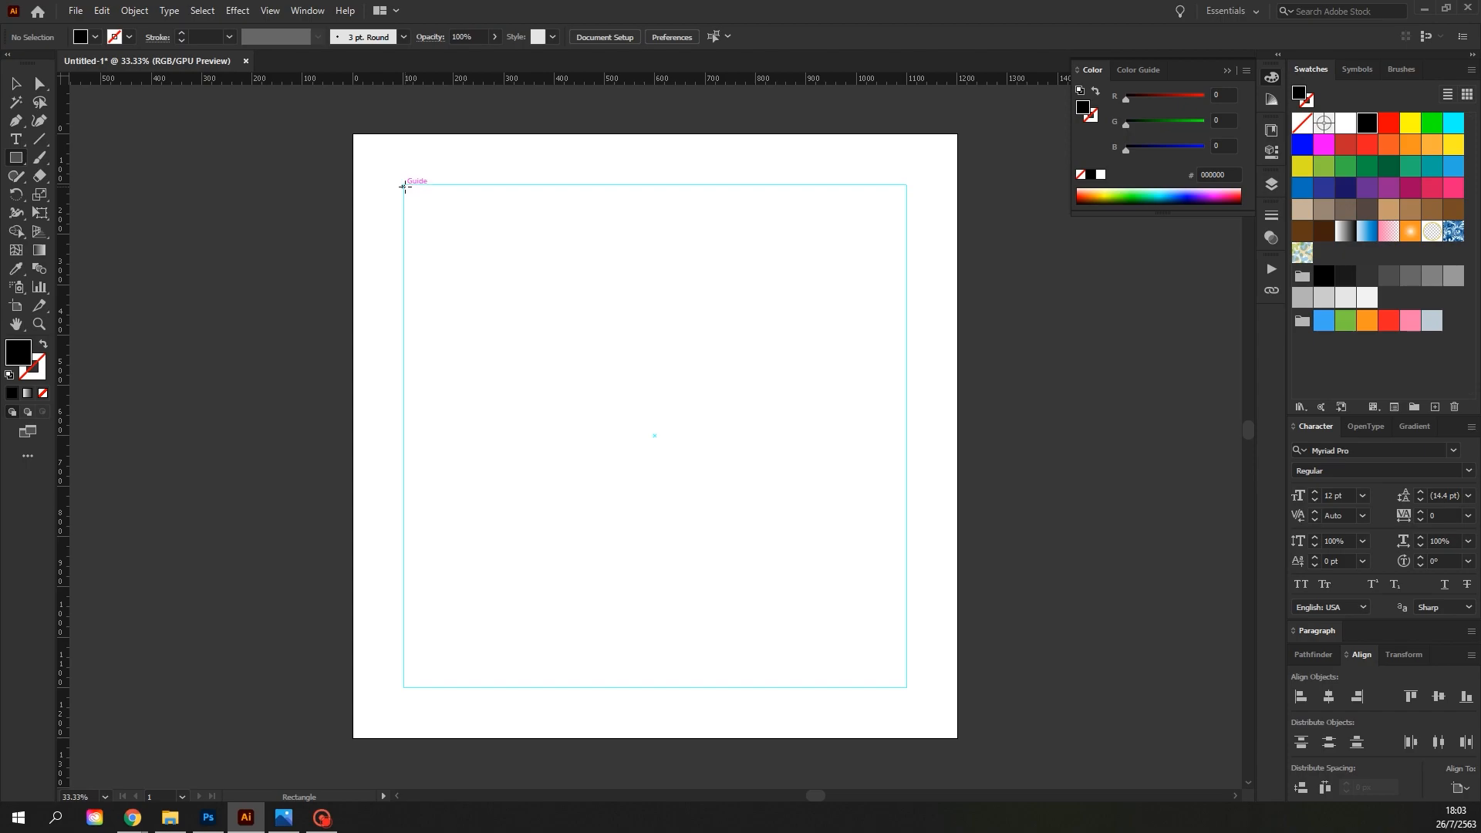
drag(405, 187, 728, 740)
click(16, 83)
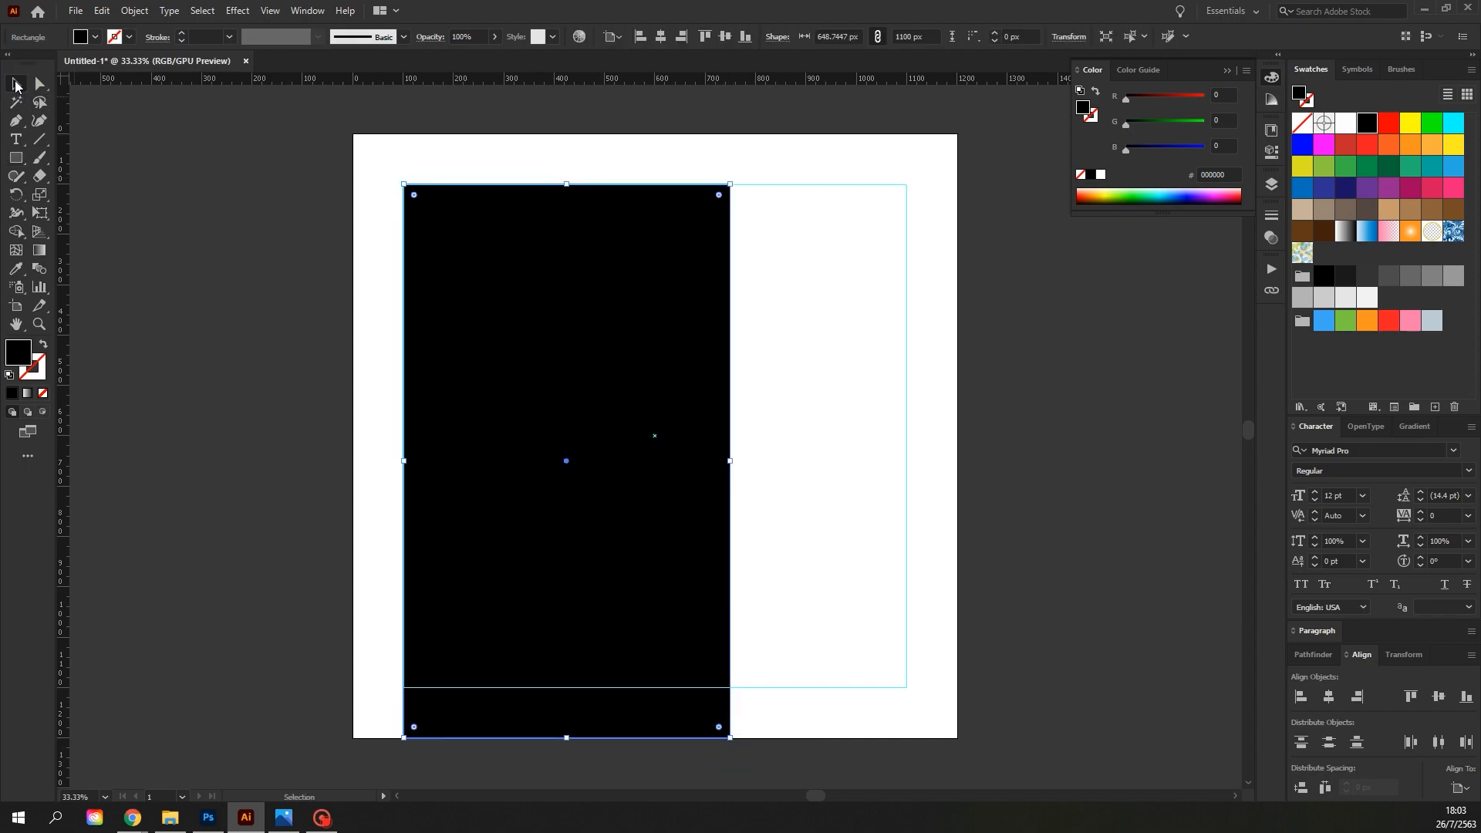
click(273, 221)
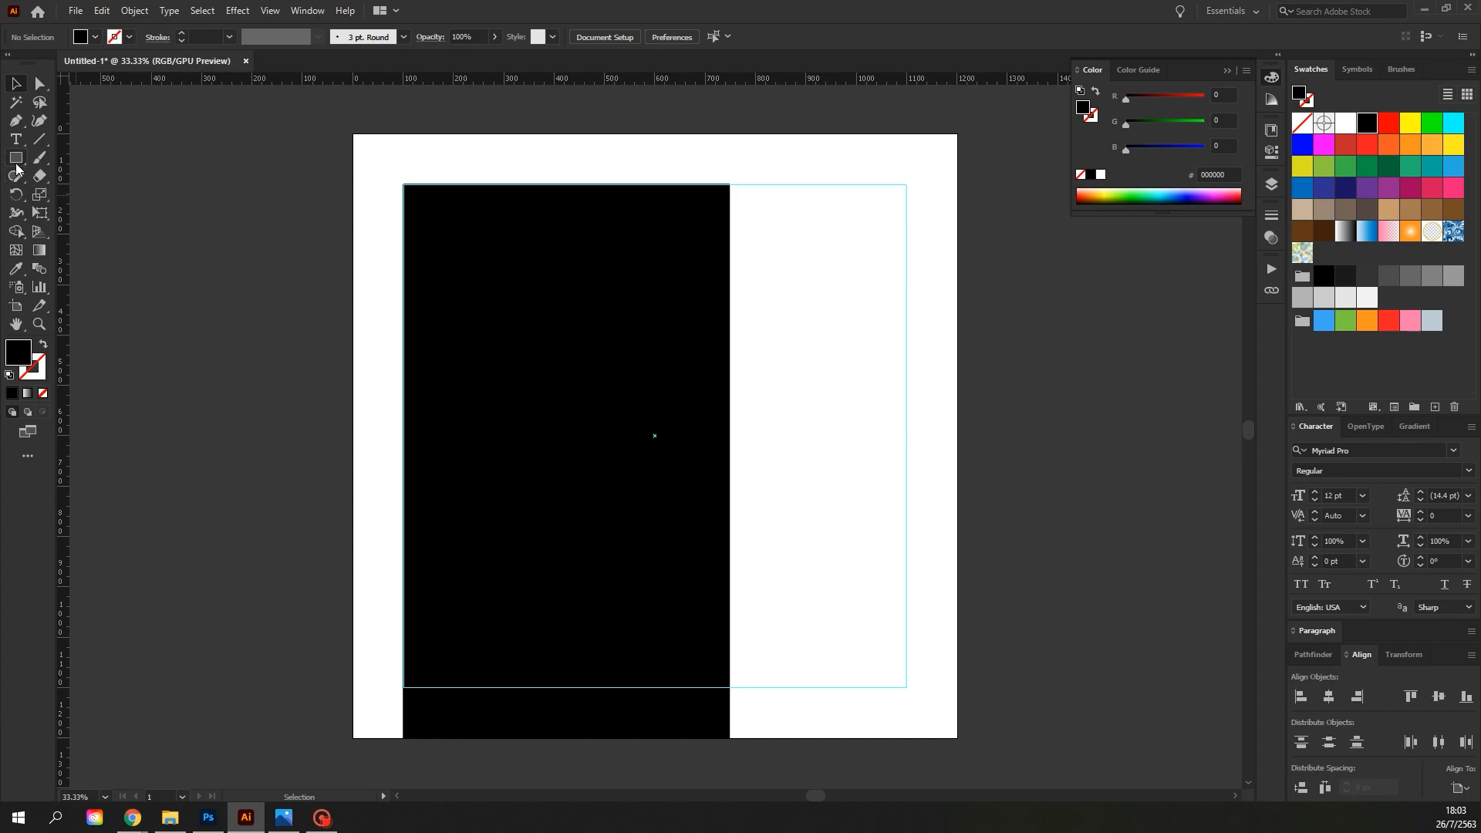
Cover the whole artboard with a 1200 × 1200 px square filled with blue 29ABE2
click(16, 158)
drag(354, 135, 957, 737)
click(17, 84)
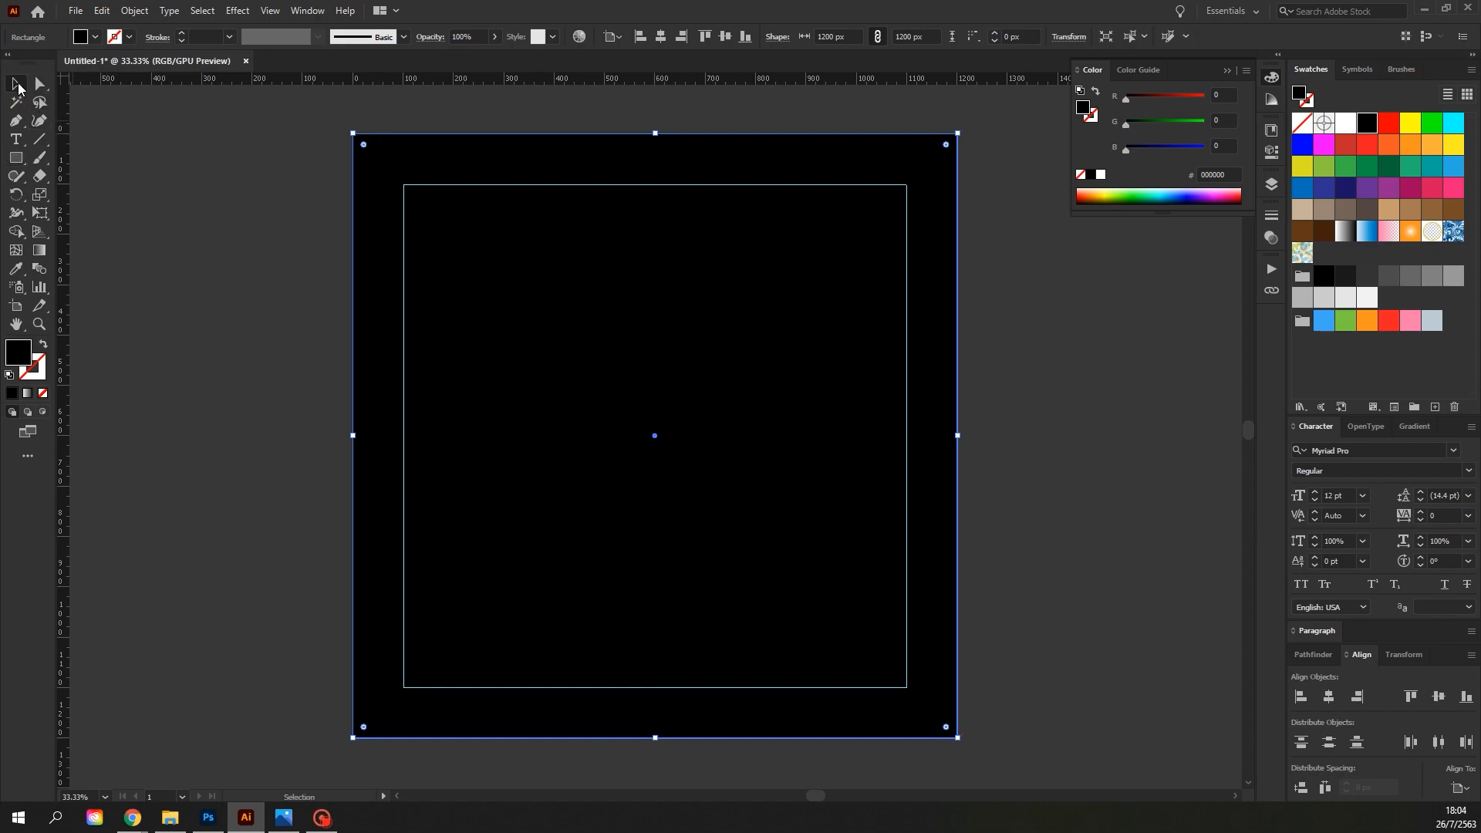
click(1452, 167)
Send the blue background square to the back and lock it
right_click(711, 197)
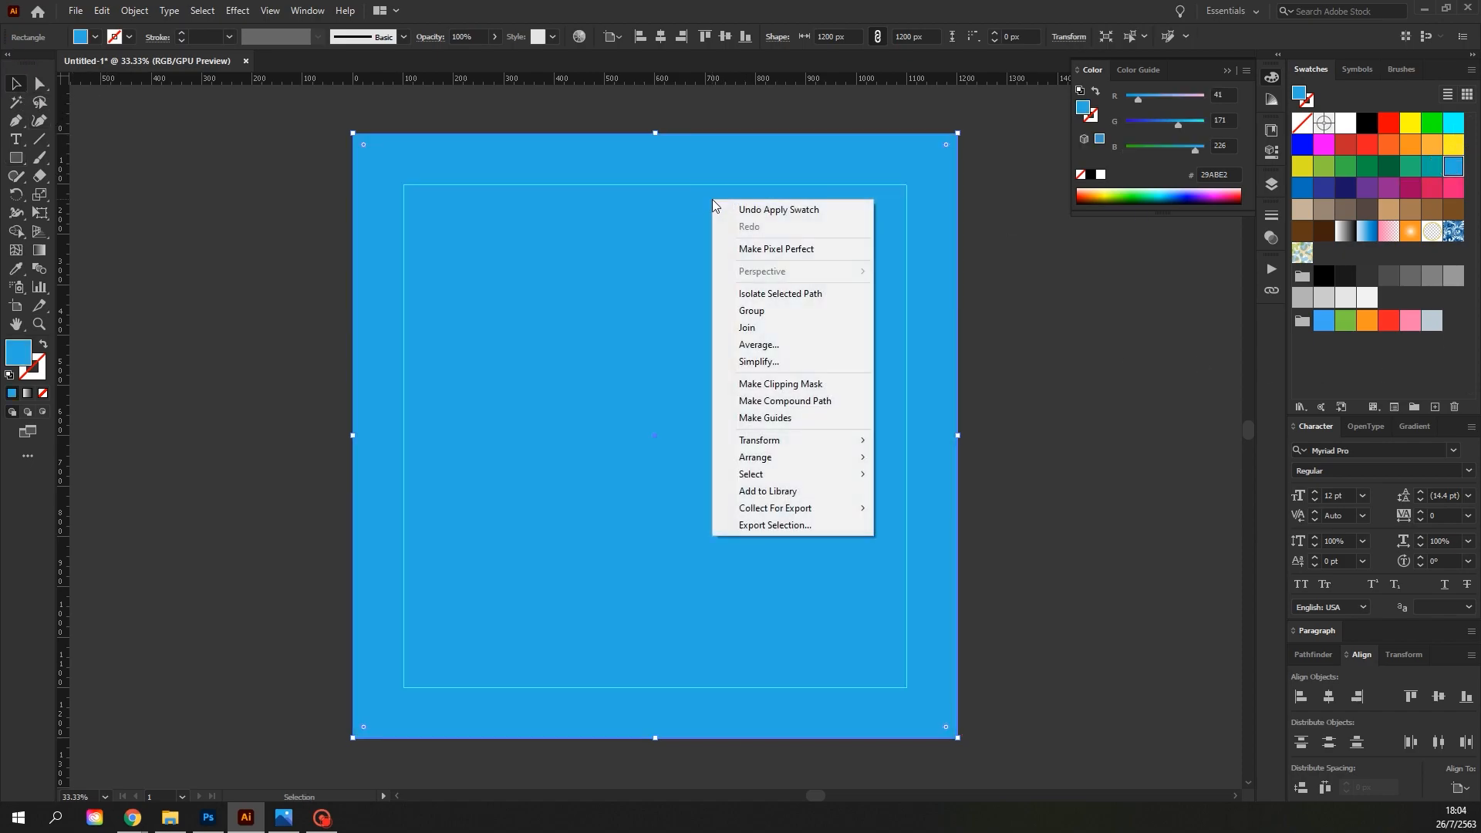
mouse_move(809, 459)
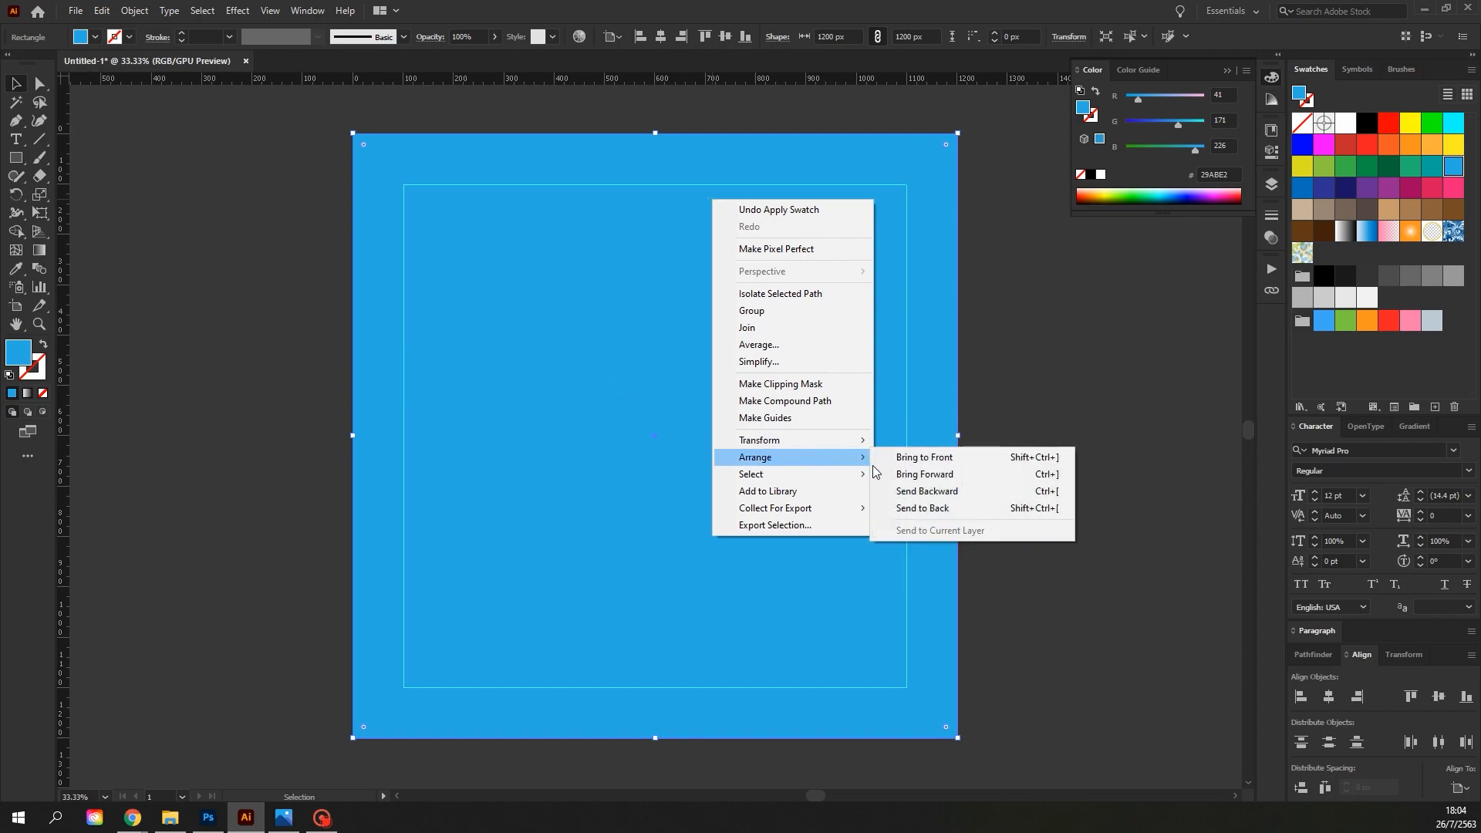
click(892, 507)
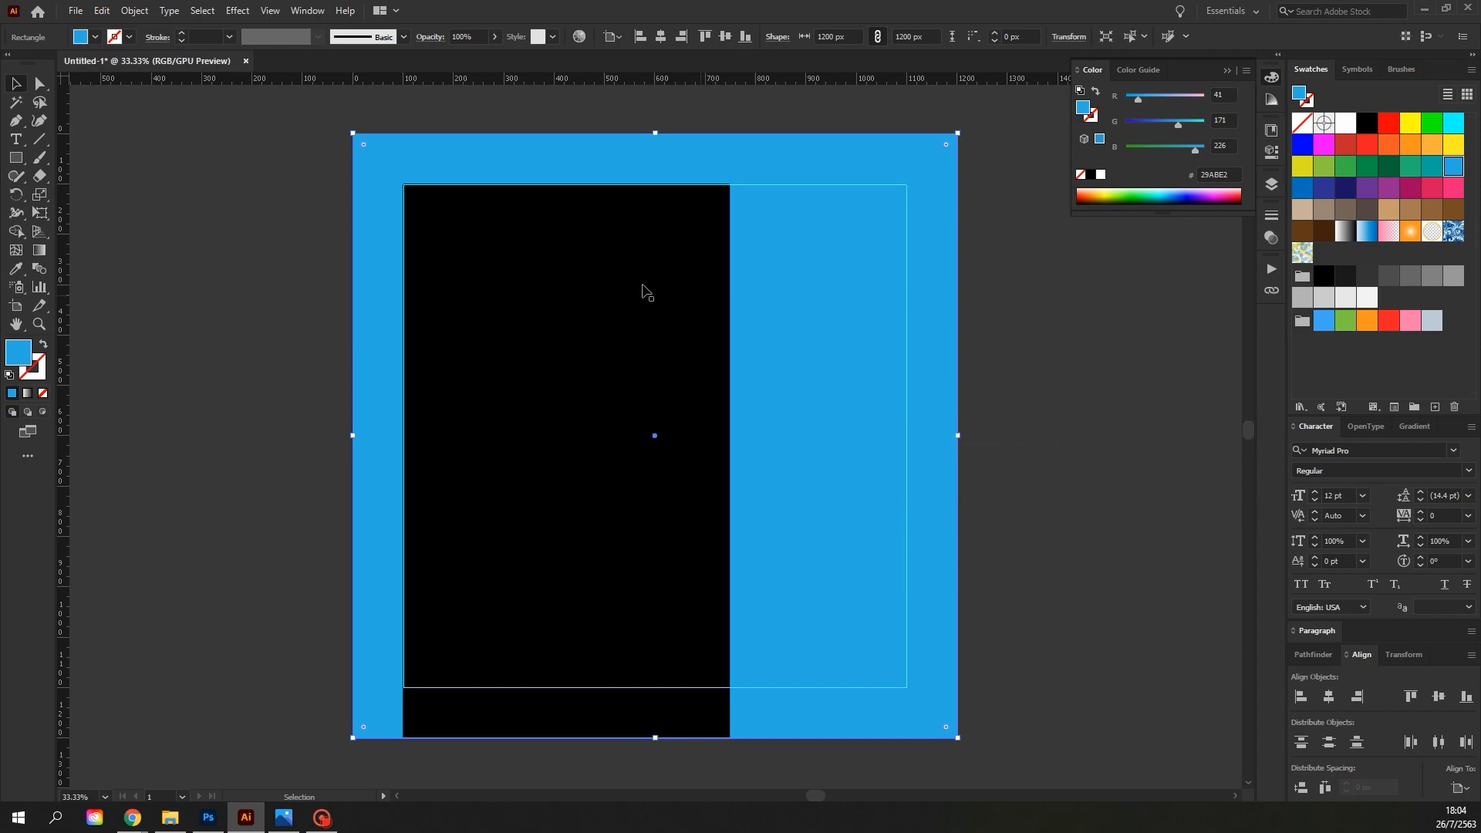
click(133, 10)
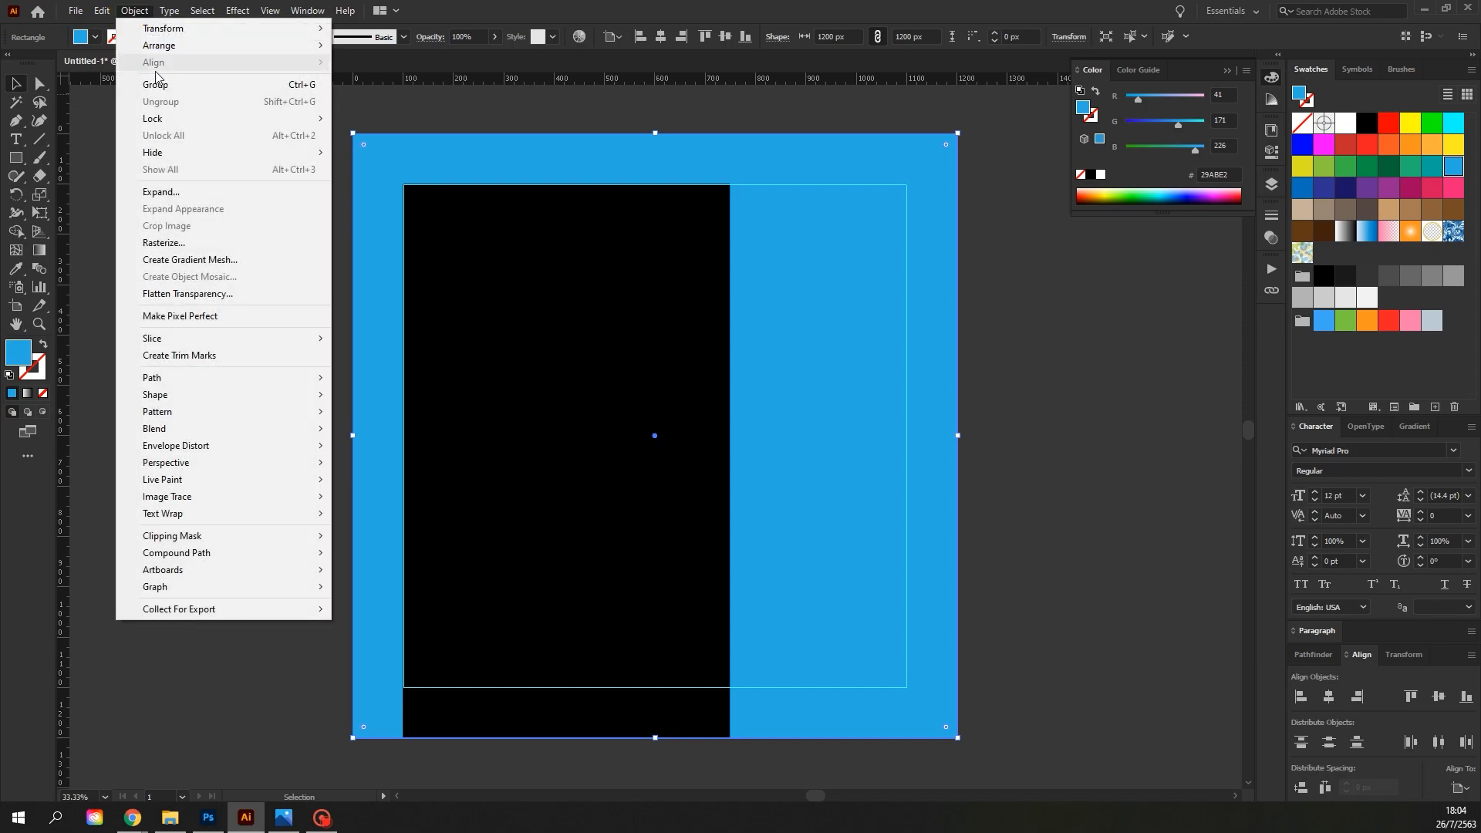
click(351, 118)
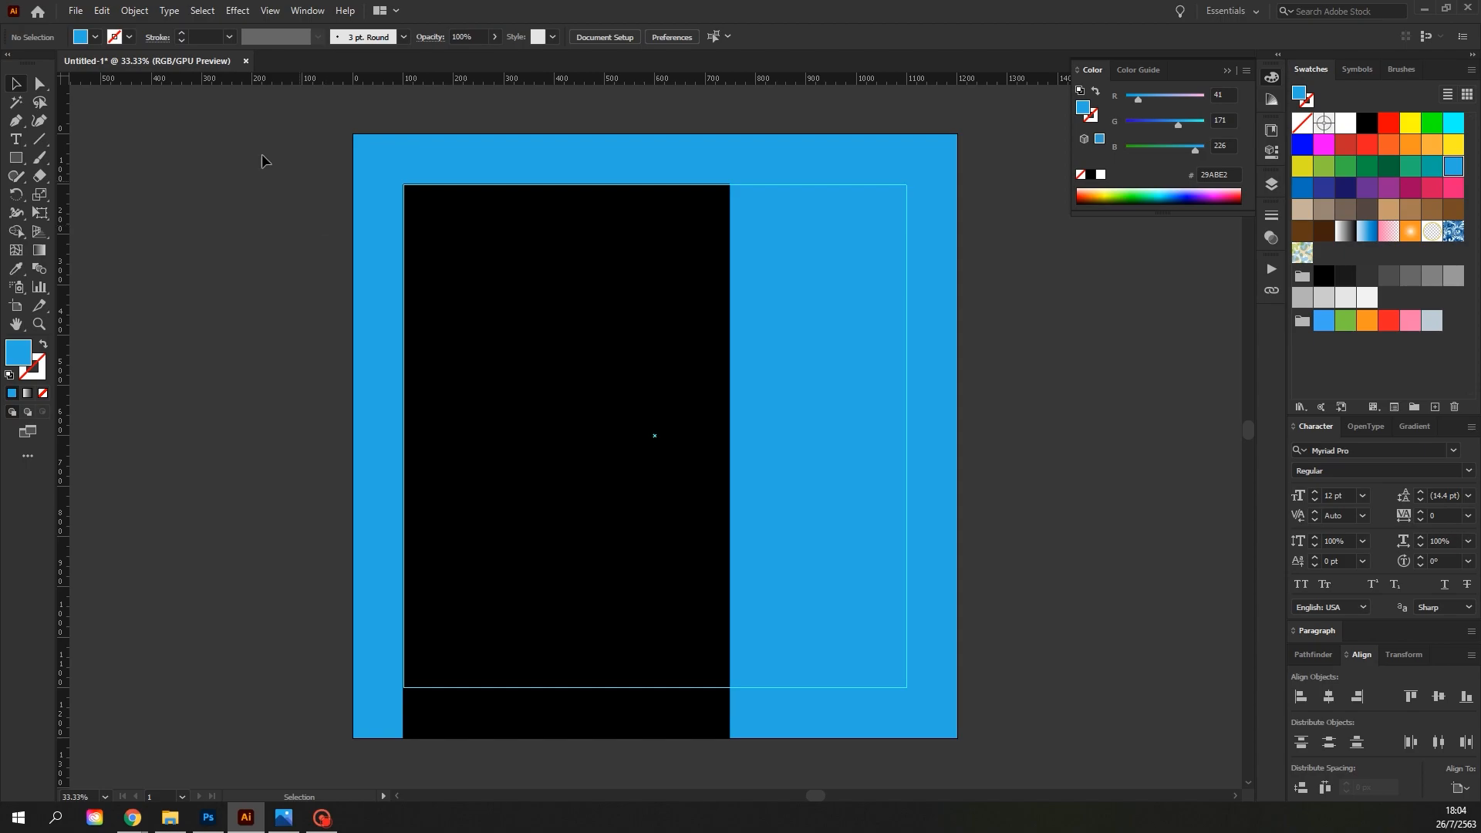
Draw a white rectangle about 157 × 600 px from the artboard's upper-left corner down to its vertical middle
click(15, 157)
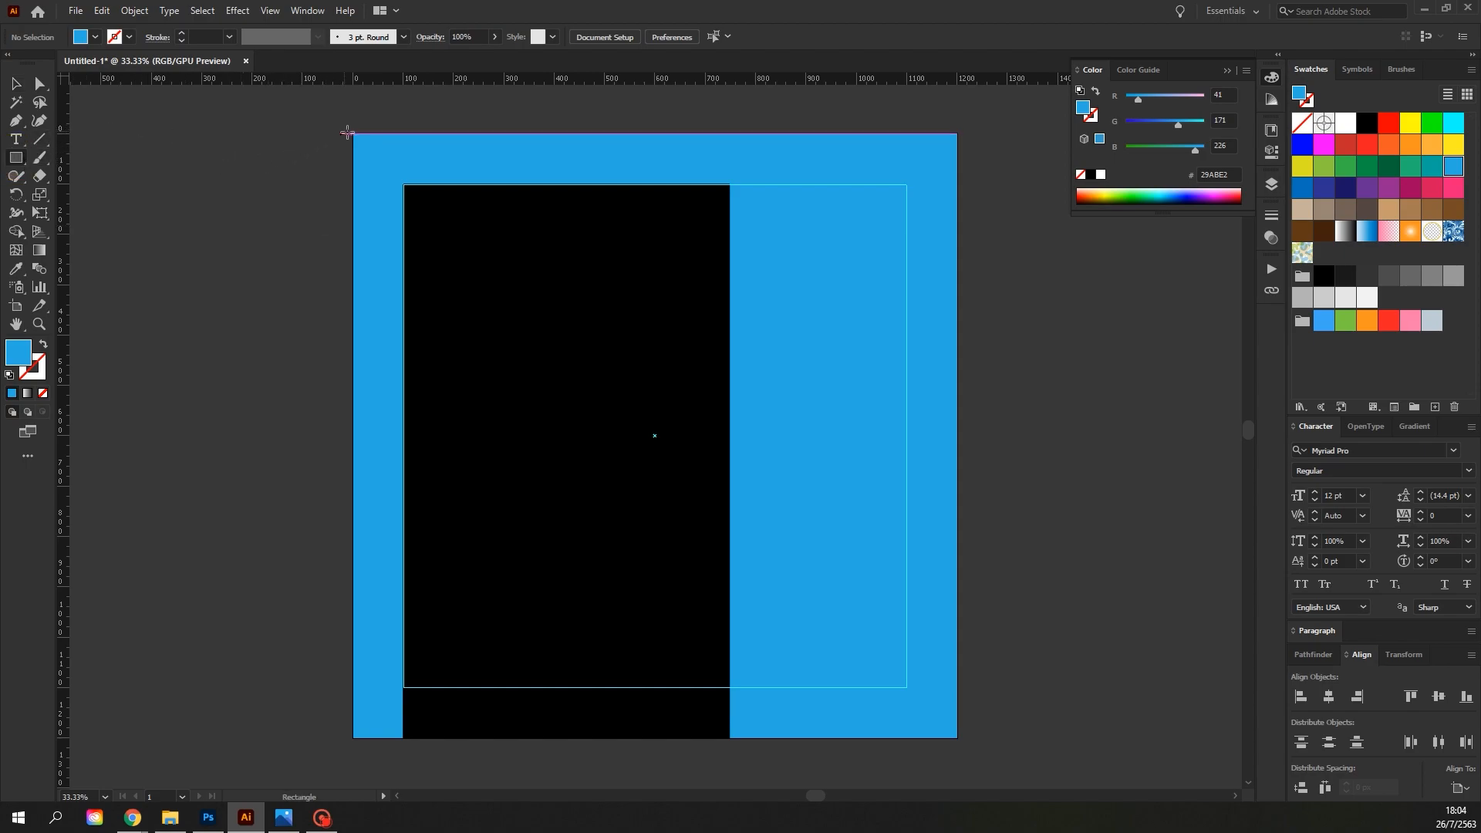
drag(352, 134, 432, 436)
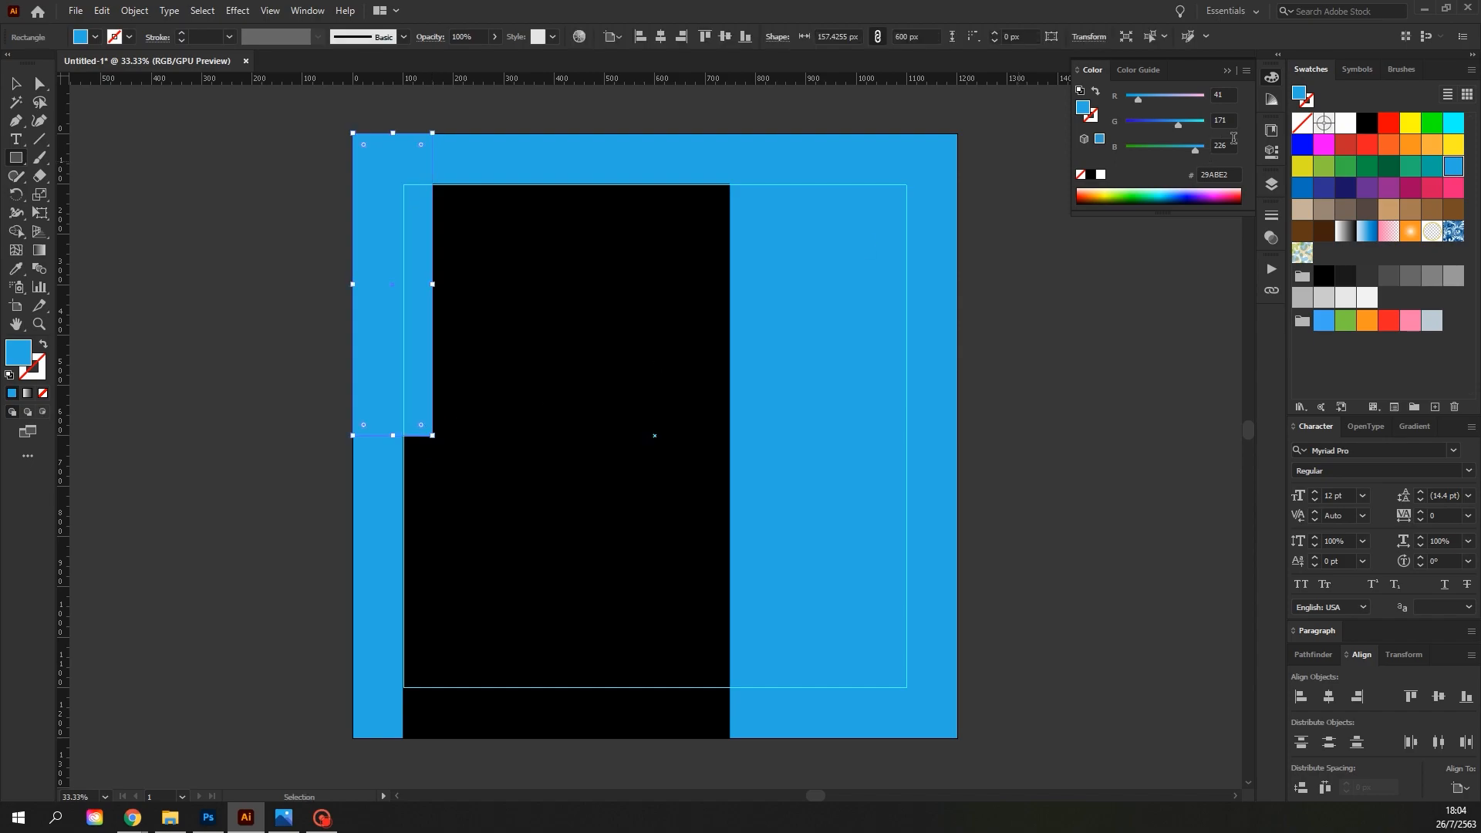
click(1345, 122)
click(11, 81)
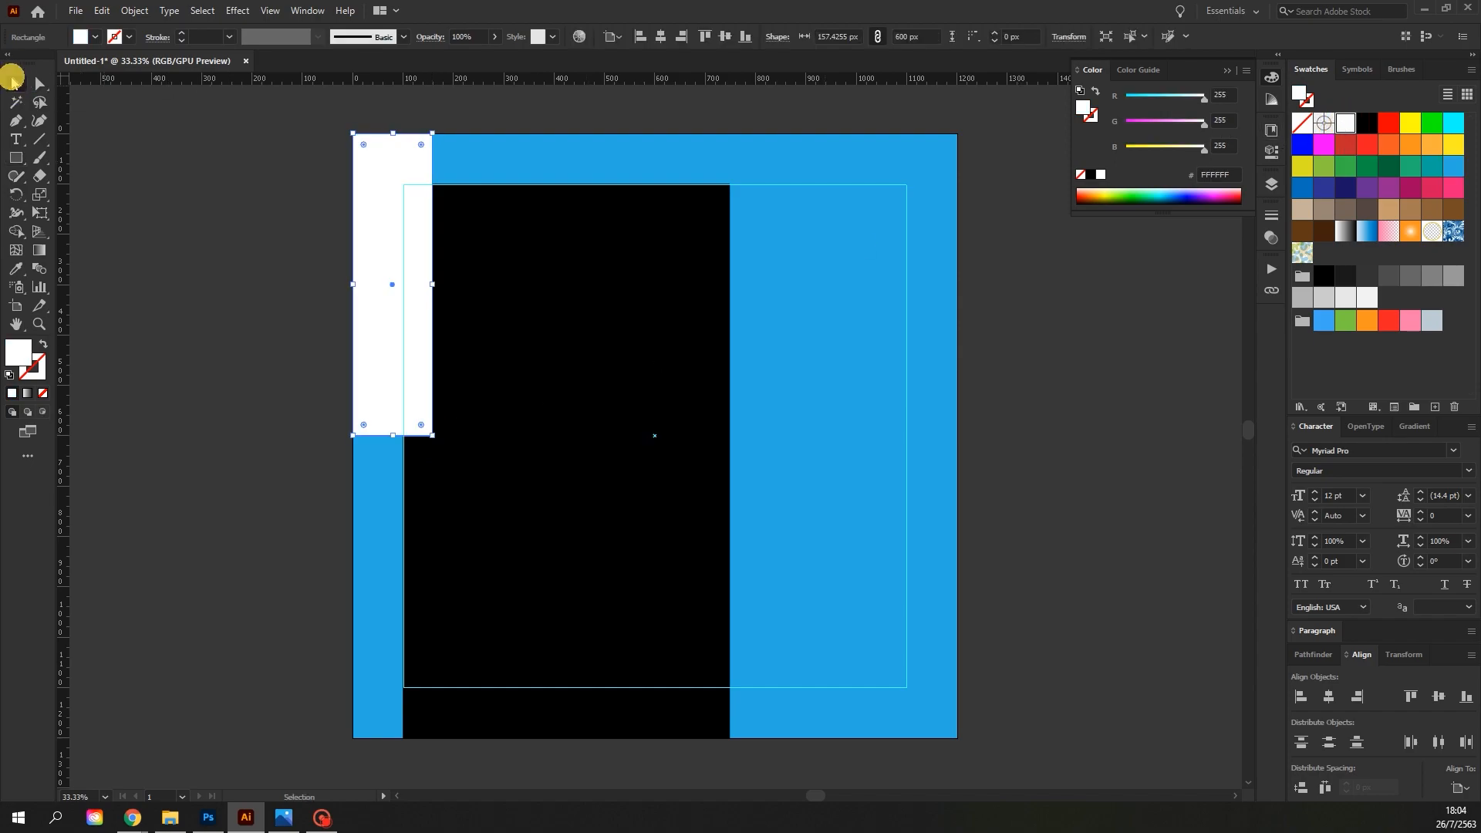
Bring the black rectangle to the front, above the white rectangle
click(559, 298)
right_click(559, 298)
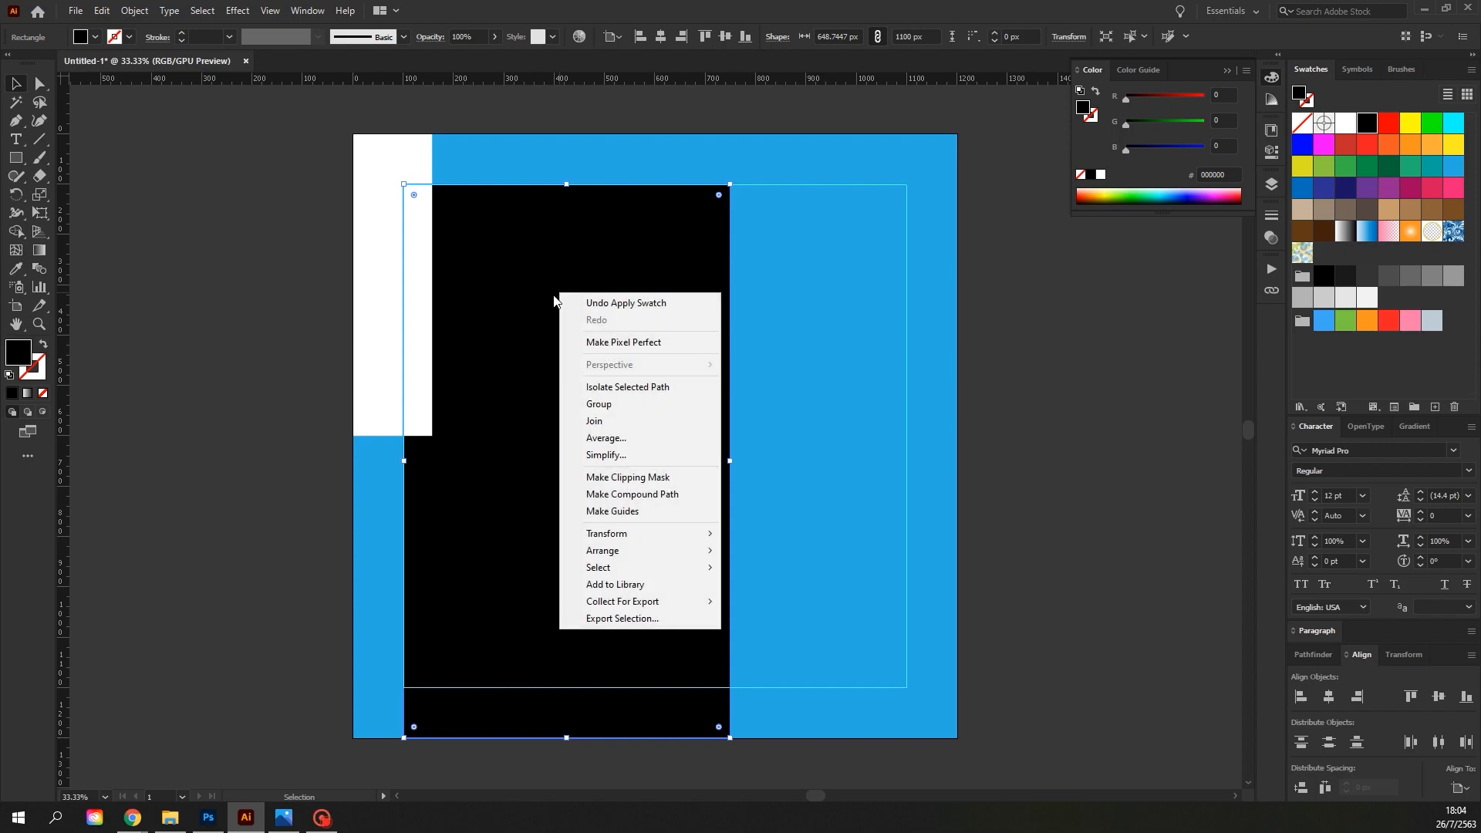
mouse_move(679, 550)
click(742, 552)
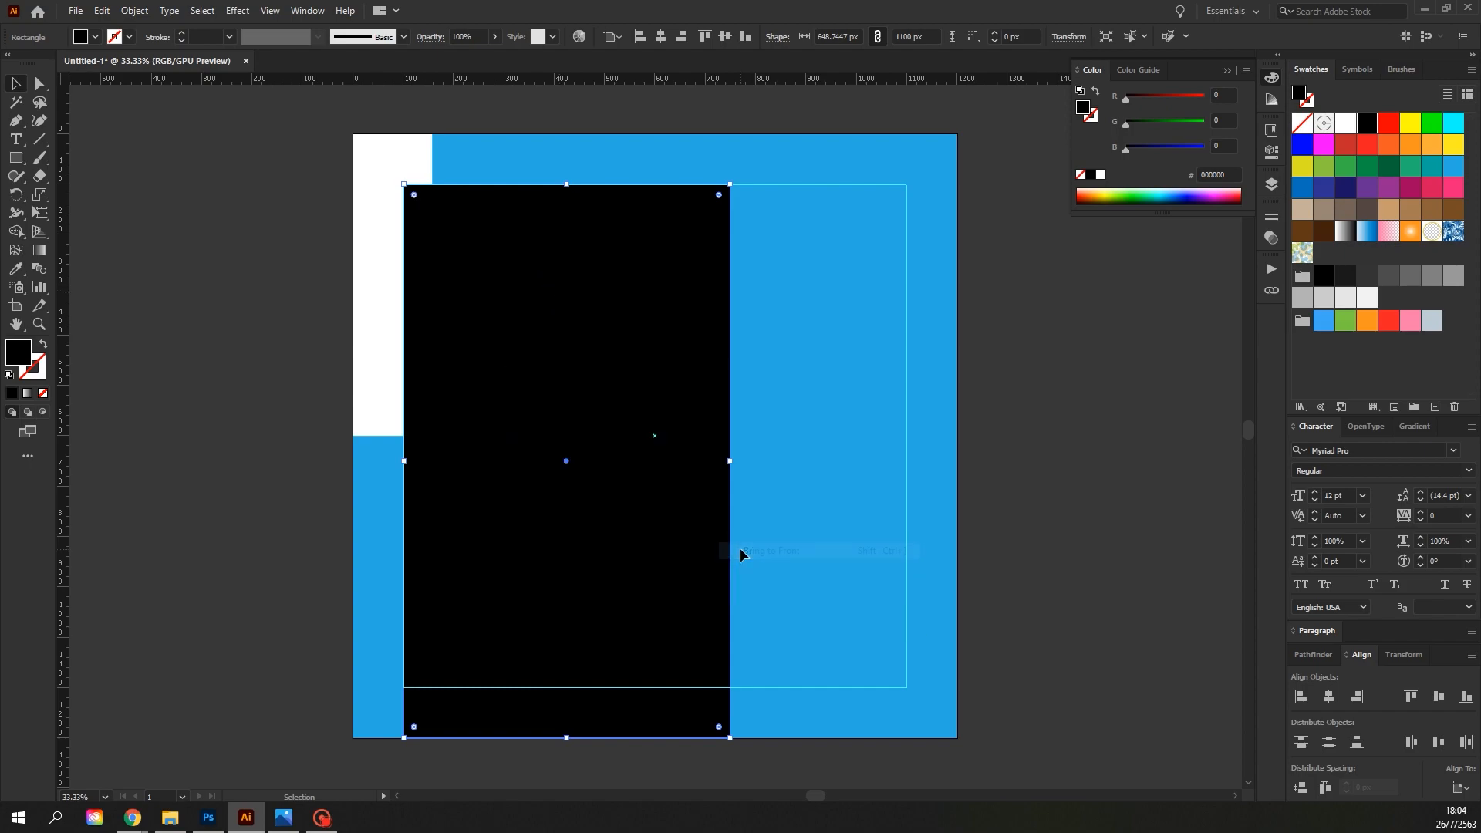
click(272, 395)
Duplicate the white rectangle, enlarge the copy to about 257 × 747 px and align it with the artboard's upper-left corner
click(377, 204)
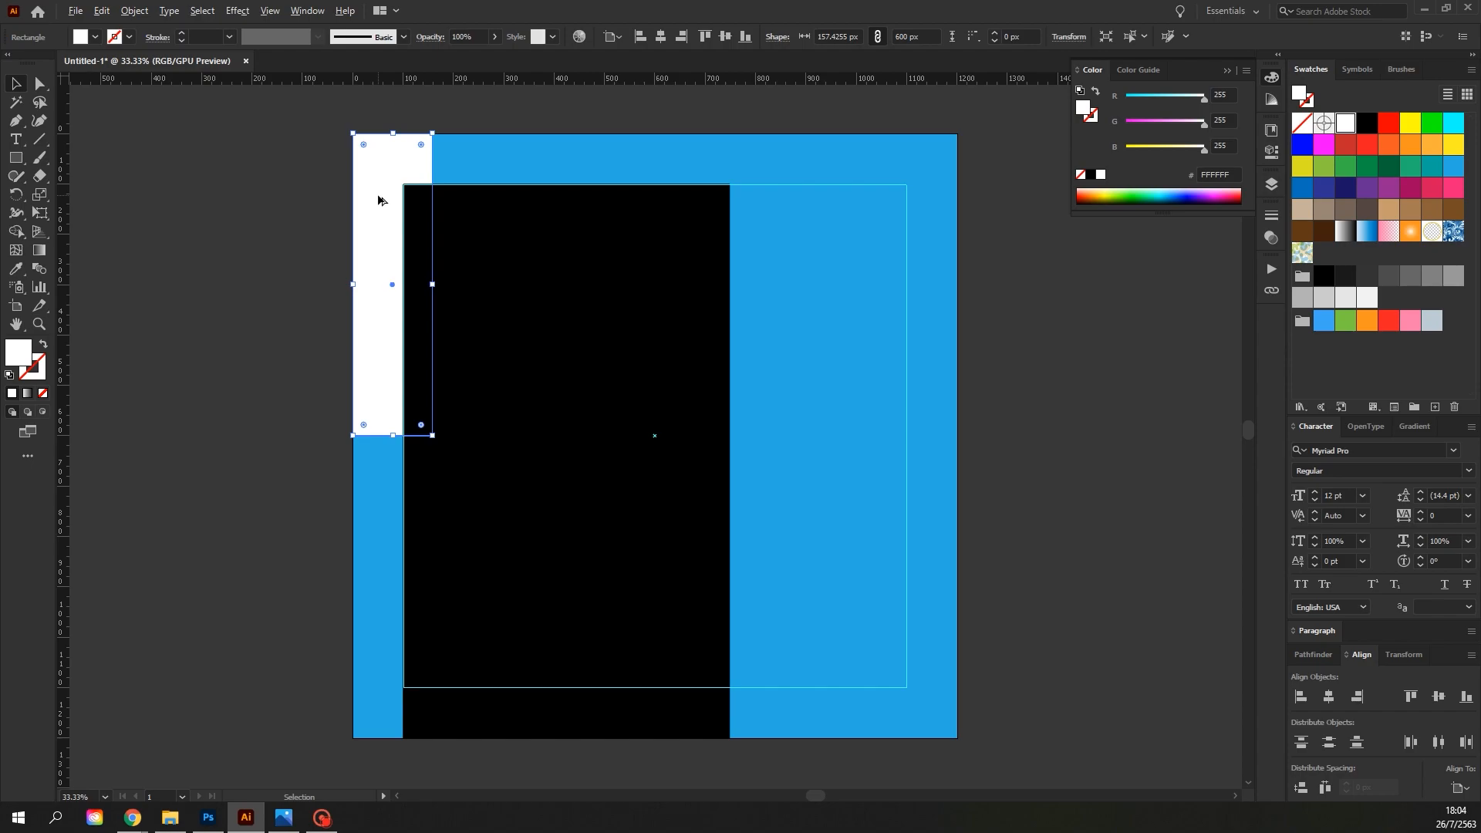
drag(378, 200, 399, 195)
drag(453, 436, 482, 510)
drag(375, 323, 352, 321)
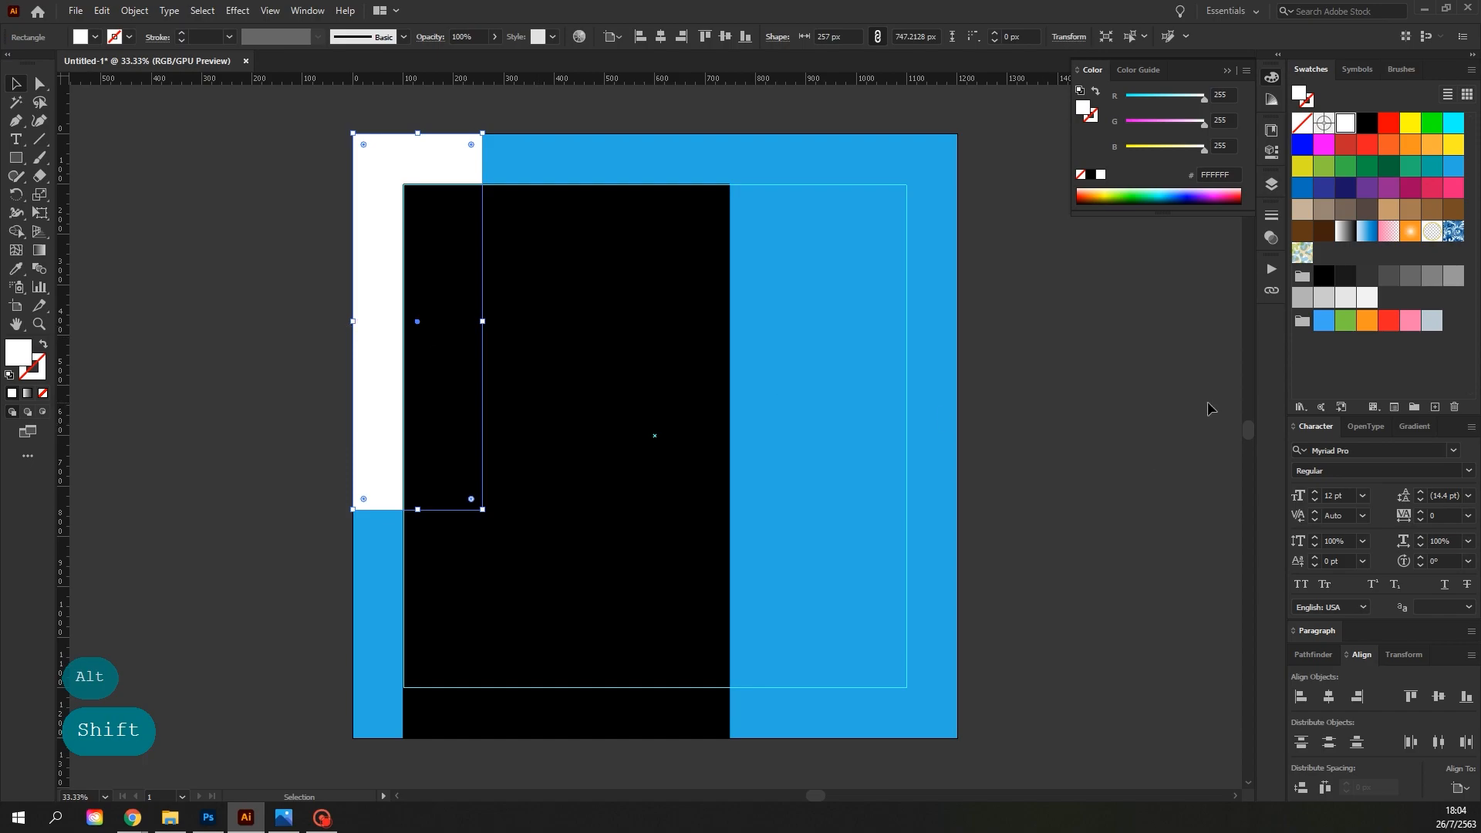
Open the Basic Graphics_Lines pattern library and show all its swatches as large thumbnails
click(1297, 409)
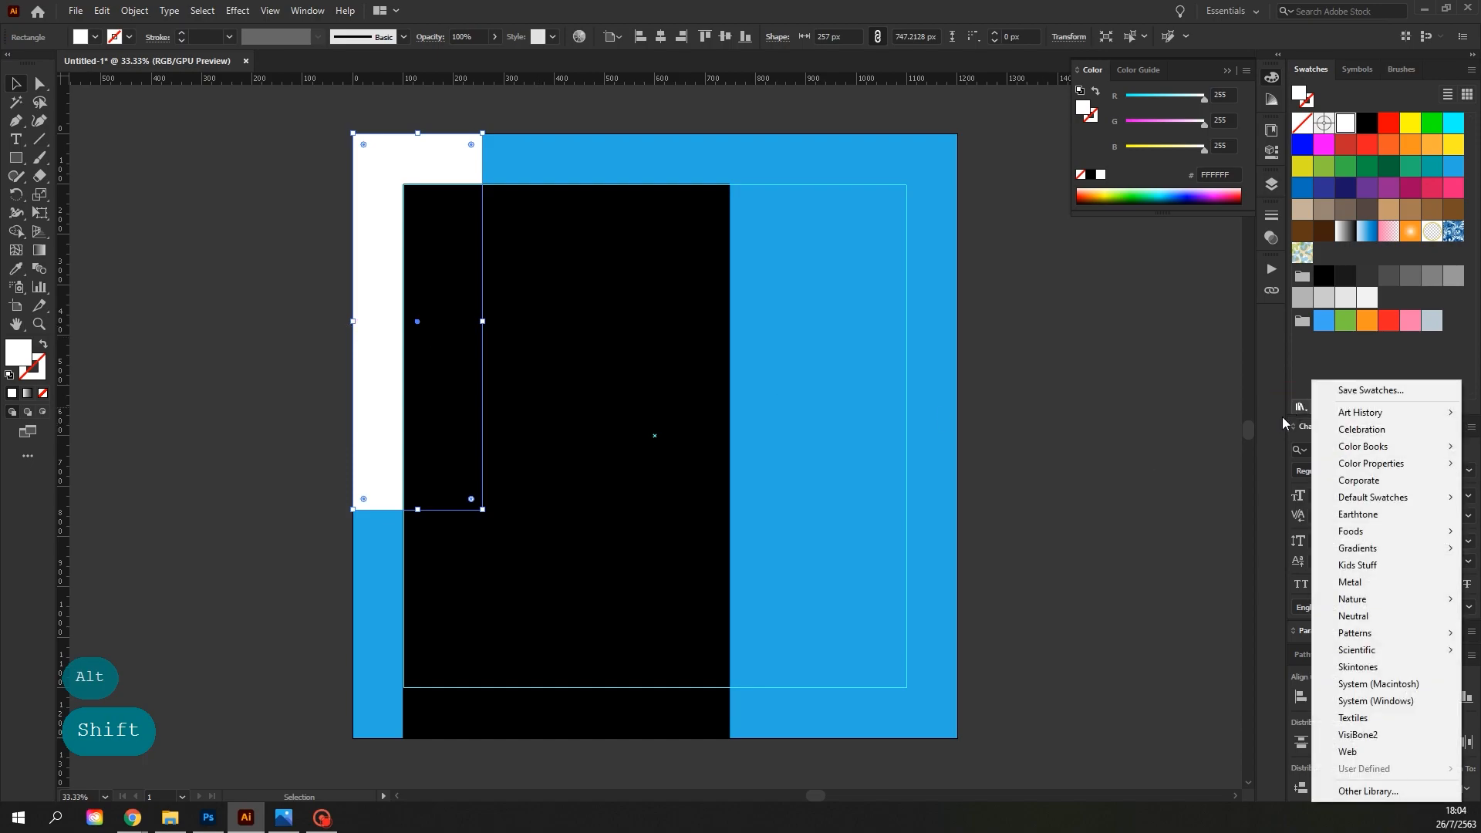
mouse_move(1321, 633)
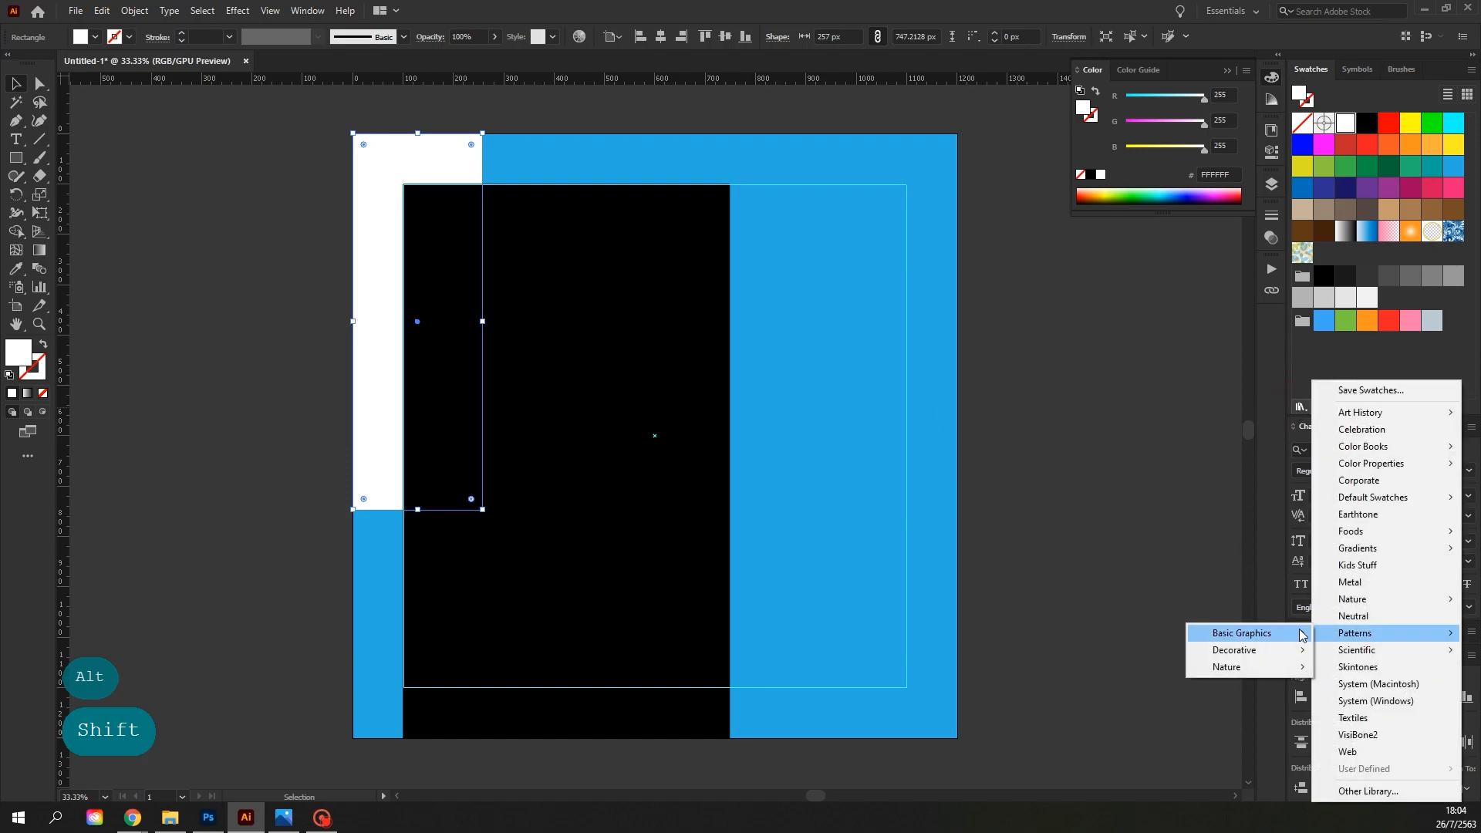
click(1343, 650)
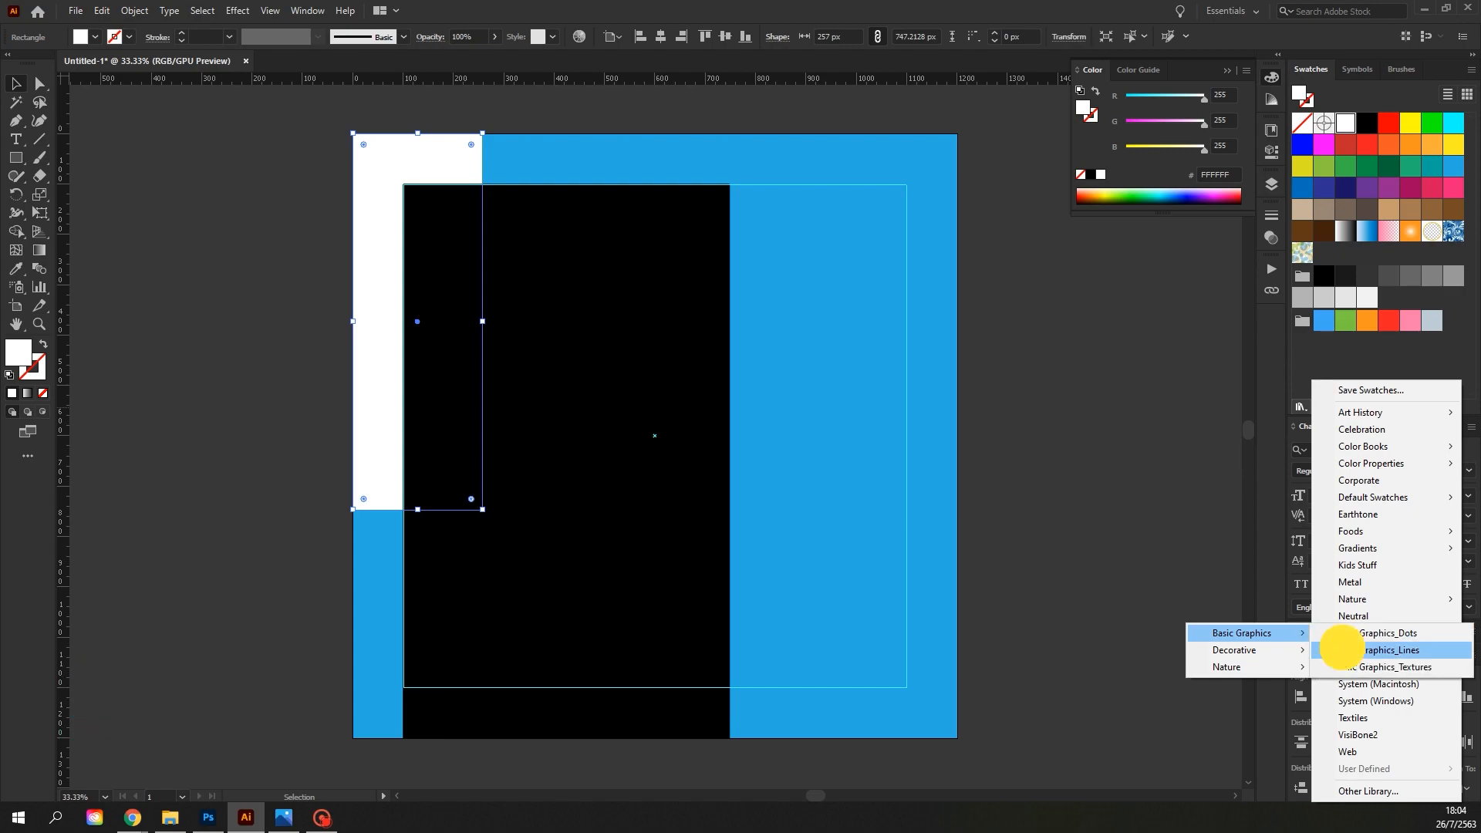
drag(734, 375, 1107, 287)
click(1195, 292)
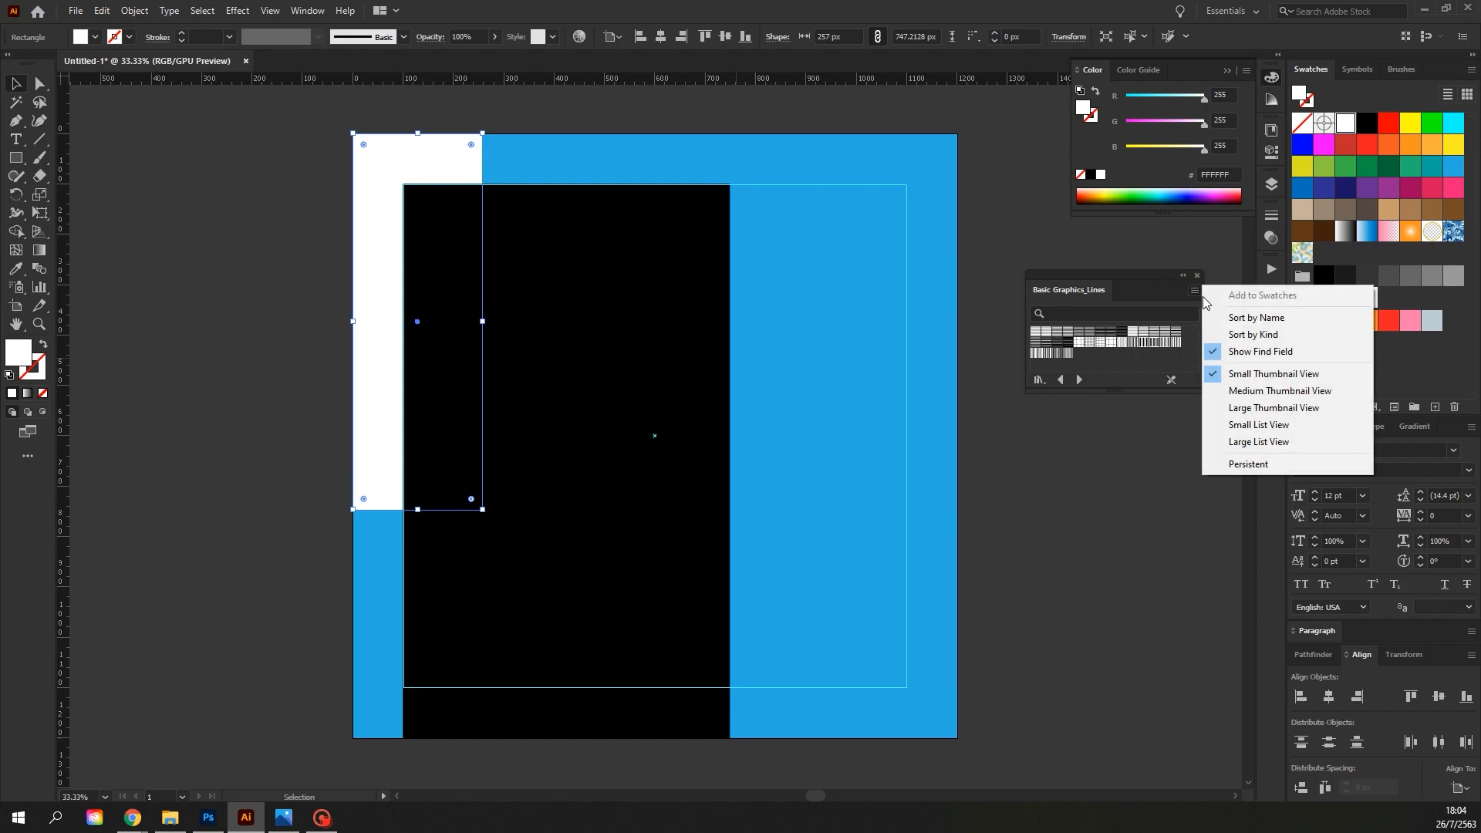
click(1221, 411)
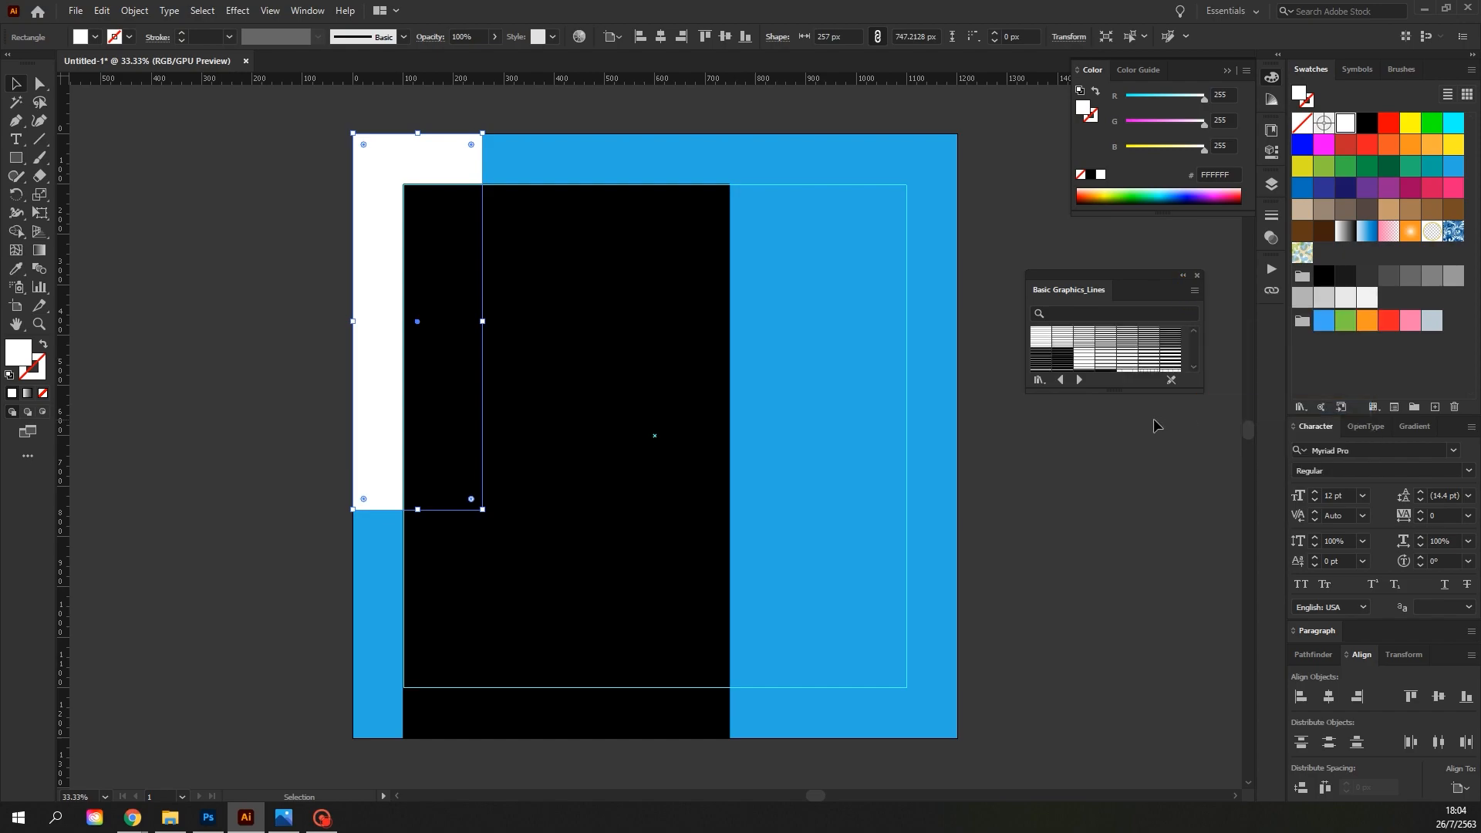
drag(1113, 390, 1113, 563)
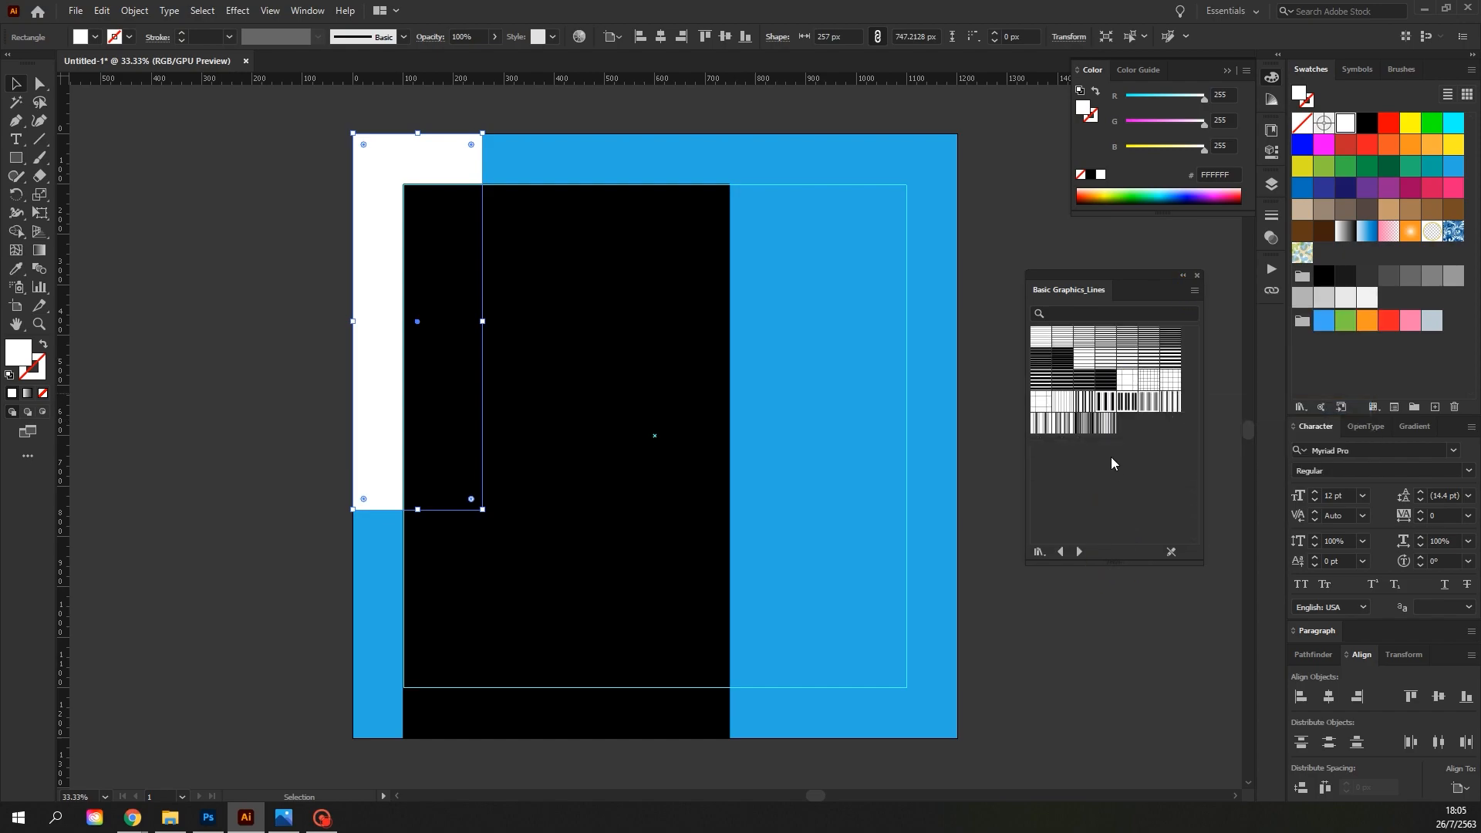
Fill the larger white rectangle with a line grid pattern, trying Grid .25 inch Lines before choosing a wider-spaced grid
click(1169, 381)
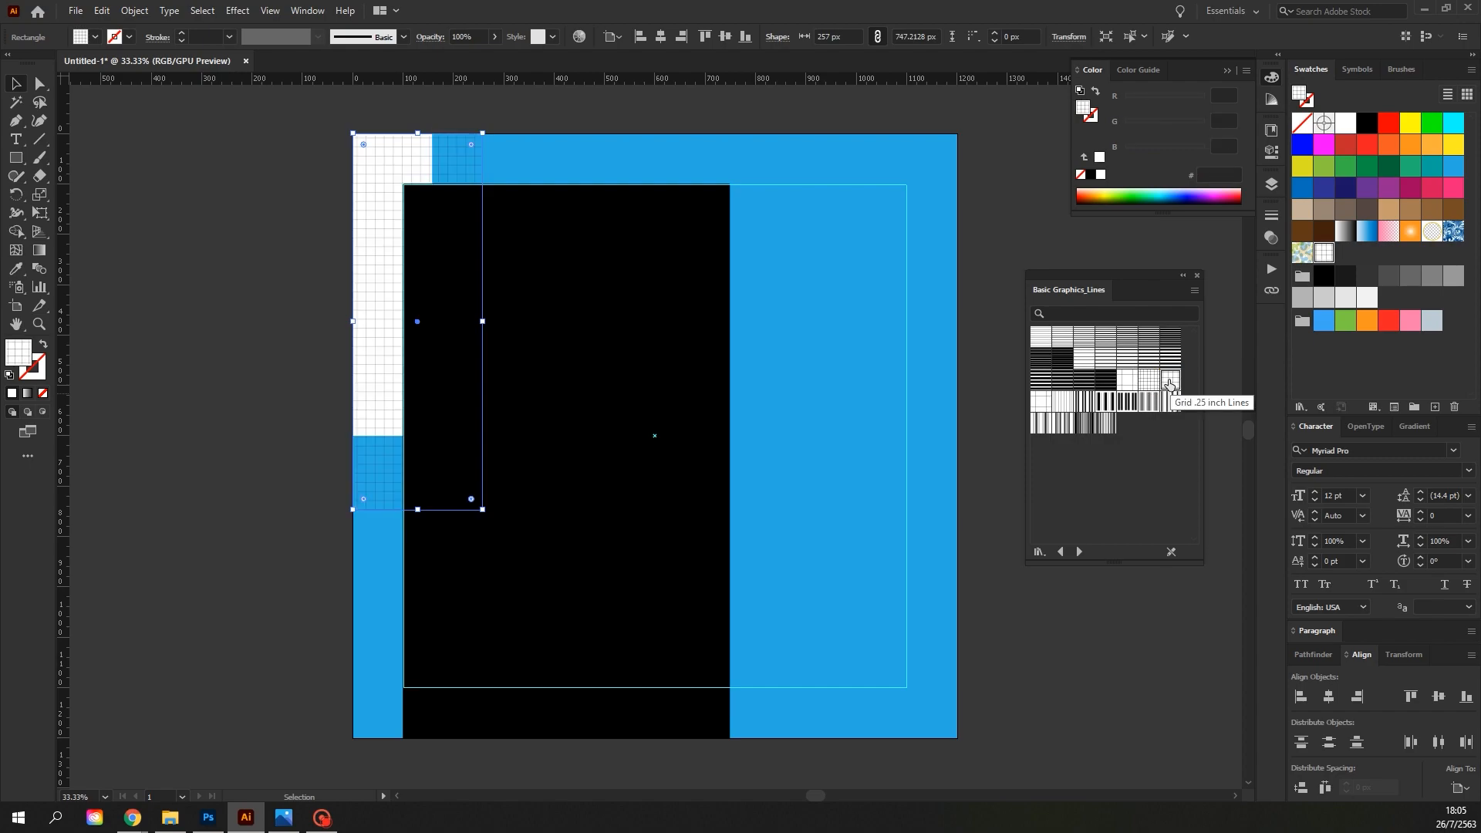
click(1042, 402)
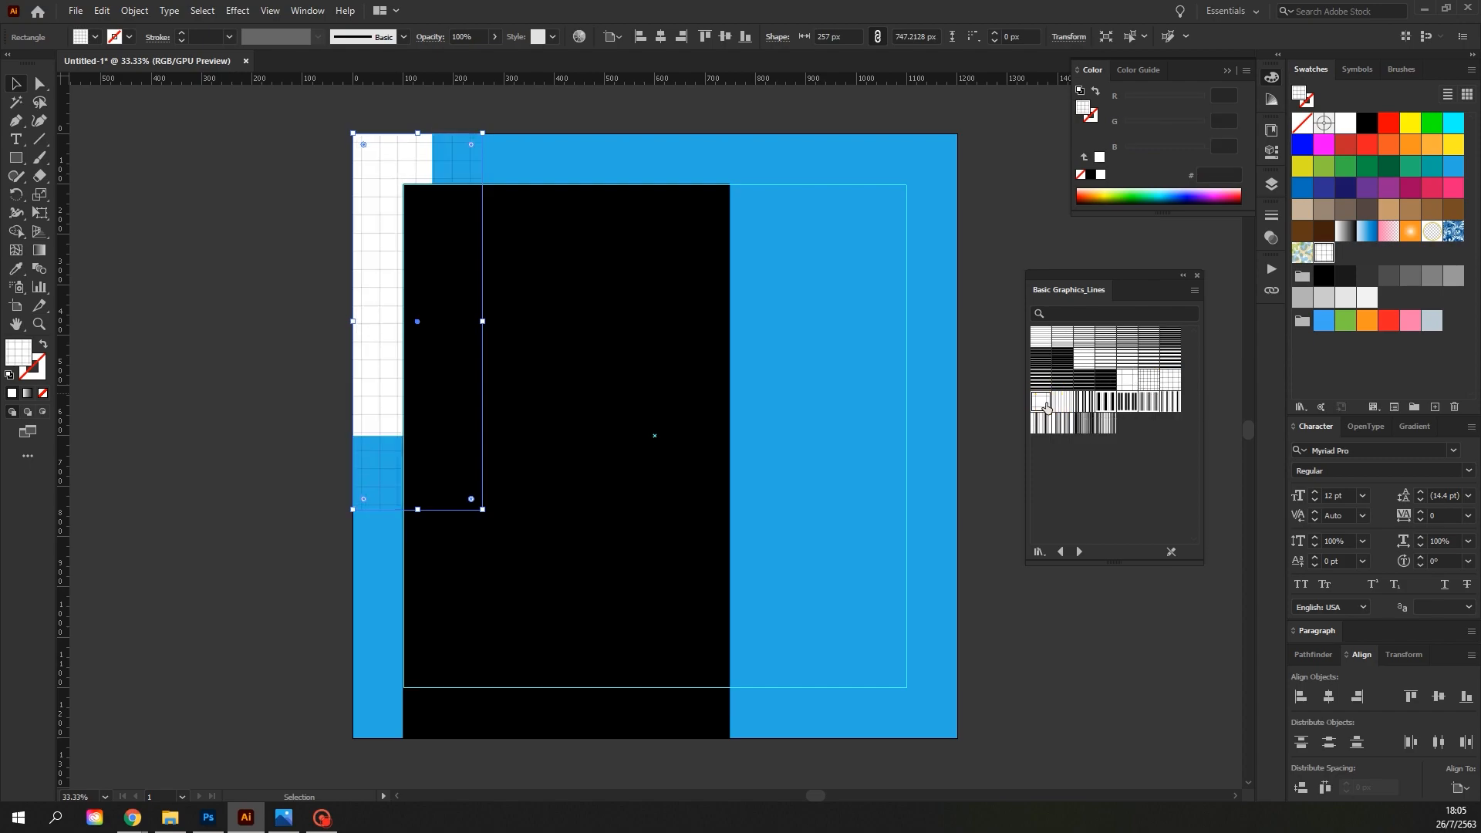
Set the blending mode of the grid-patterned rectangle at the artboard's upper-left corner to Multiply, then deselect it
click(431, 43)
click(308, 63)
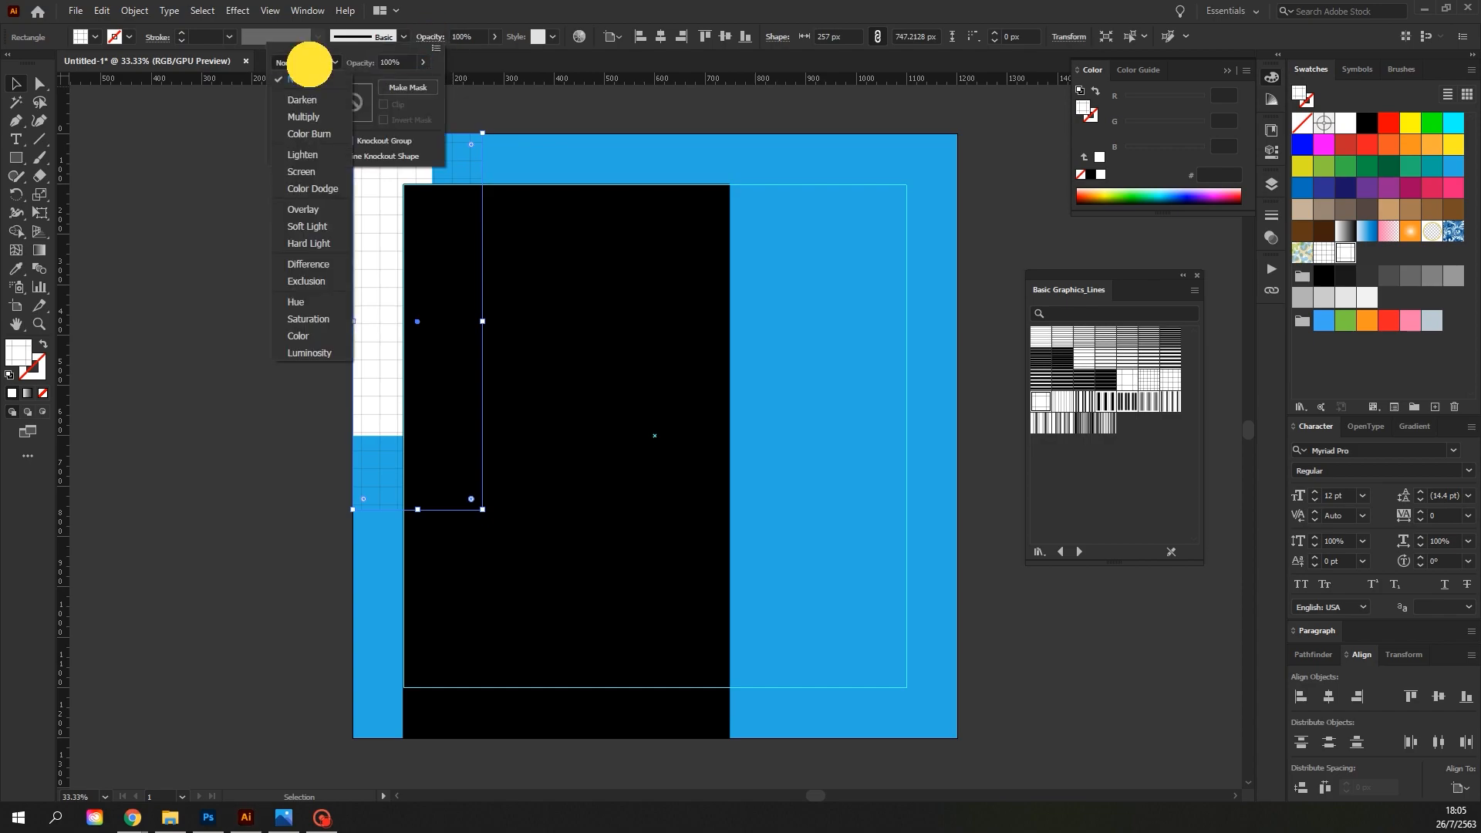
click(313, 114)
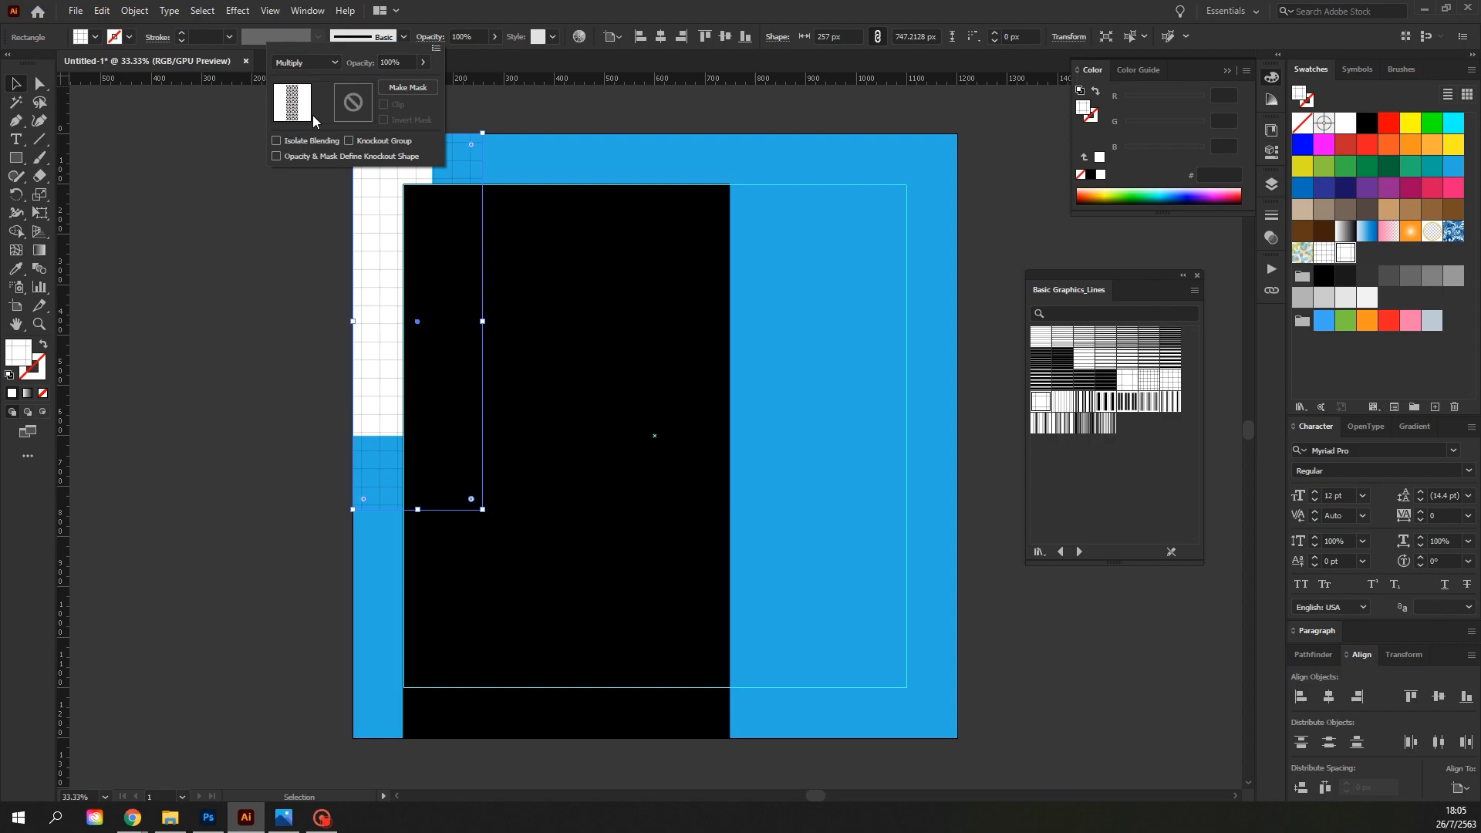
click(289, 201)
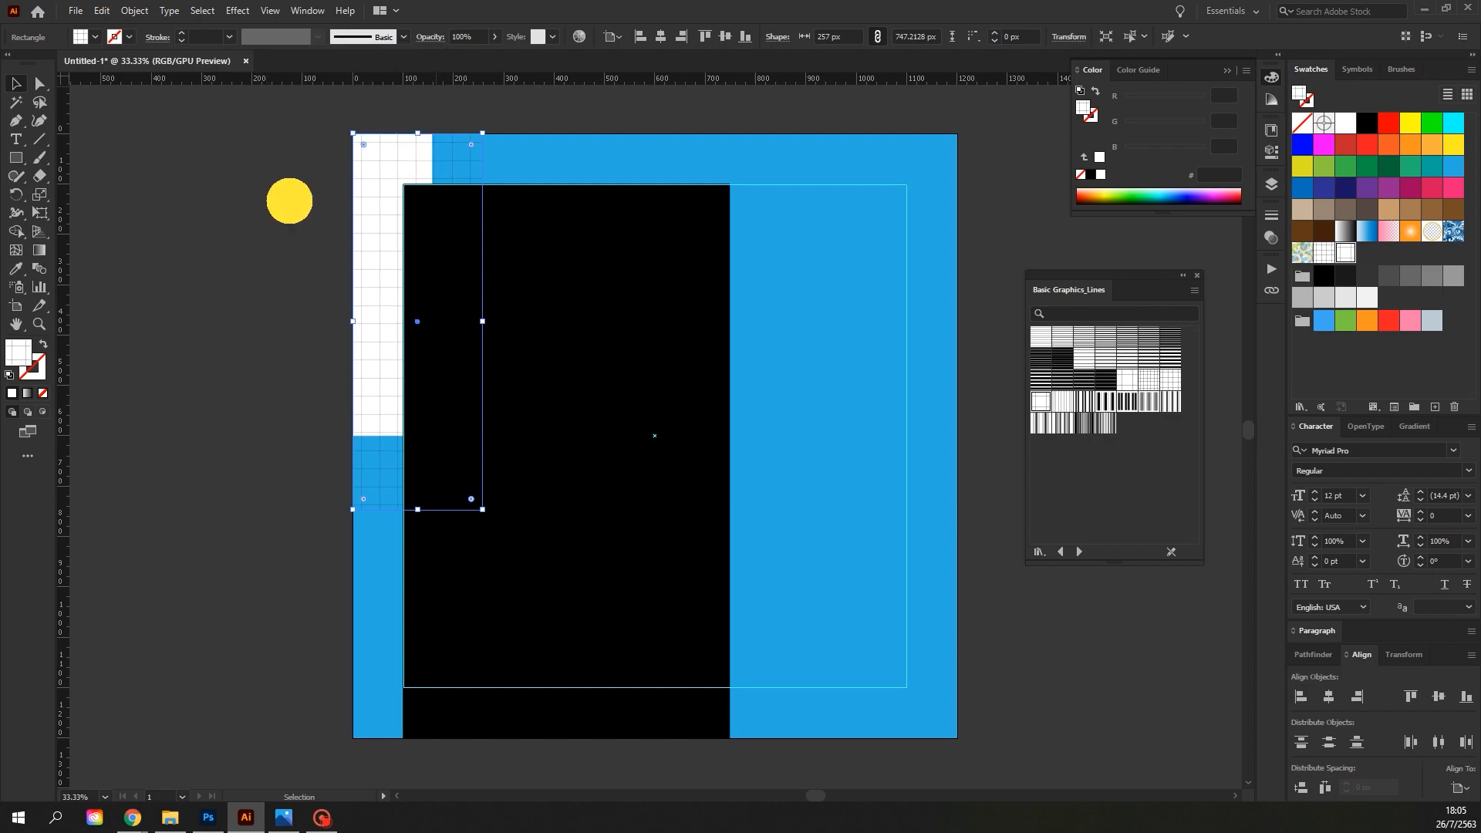
click(286, 268)
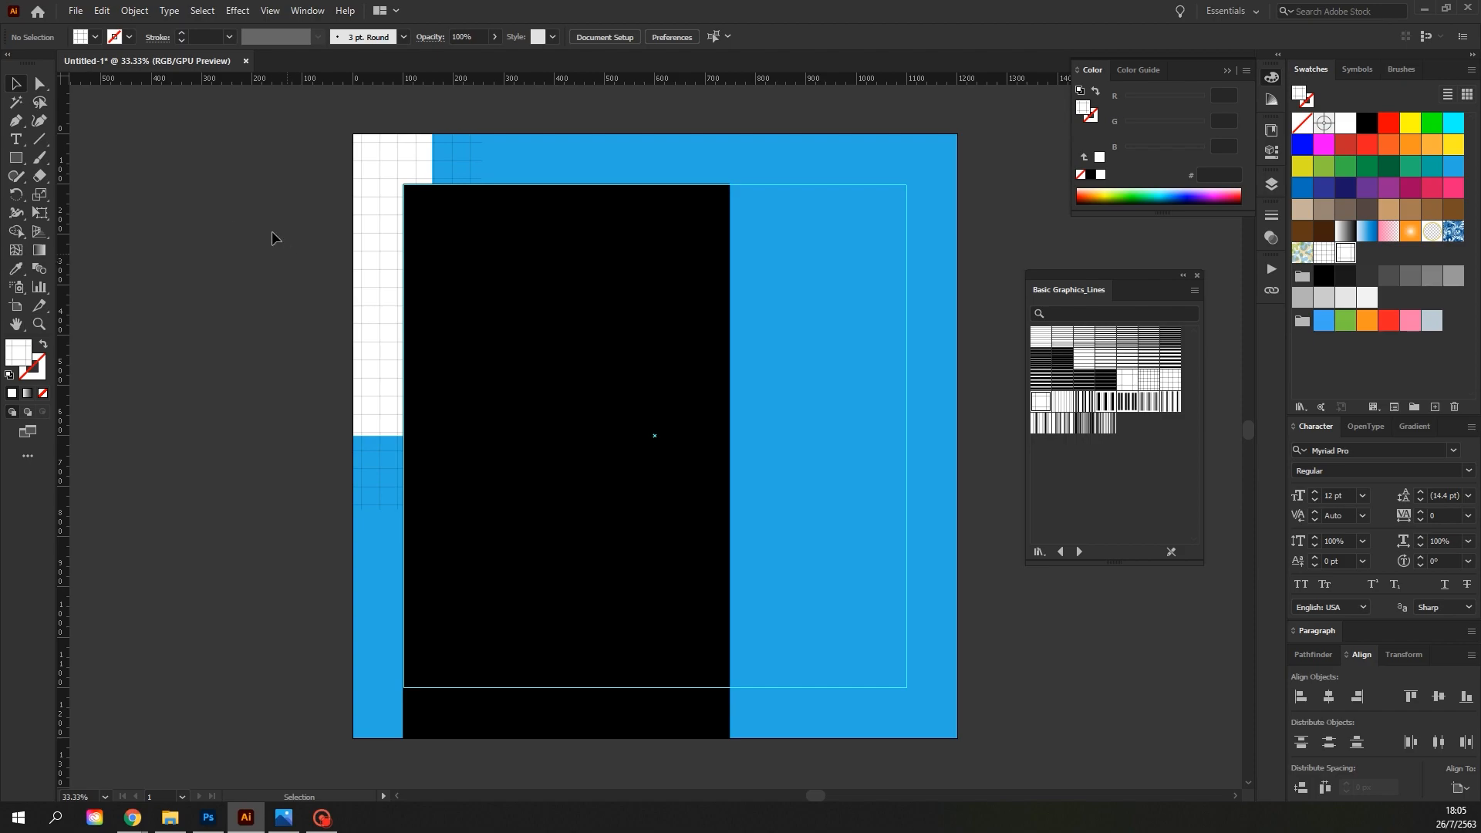
Draw a grid-patterned rectangle about 753 × 600 px from the artboard's lower-right corner, trying Grid .25 inch Lines before returning to the wider-spaced grid
click(15, 158)
drag(957, 739, 578, 436)
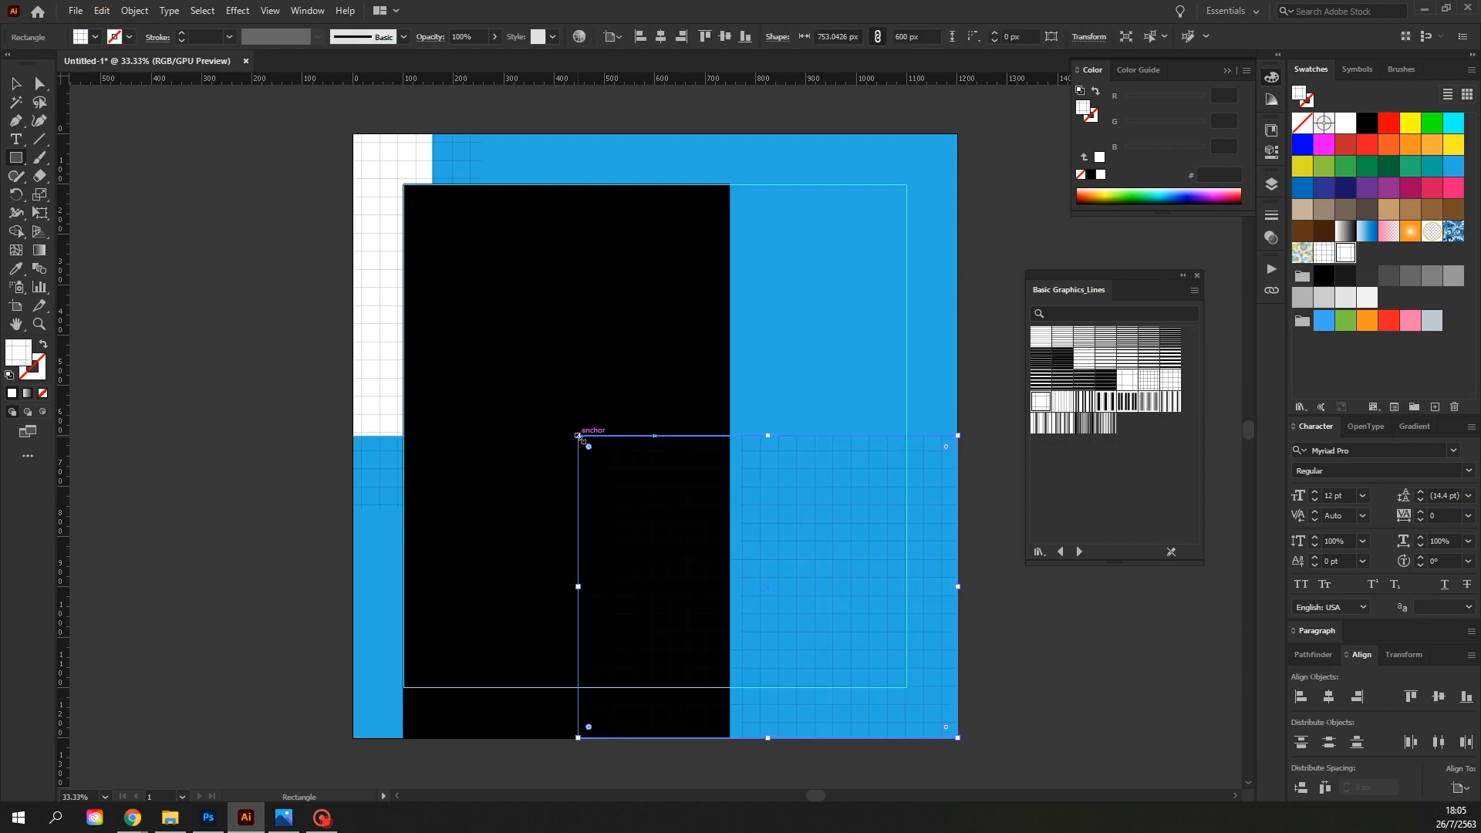
click(20, 86)
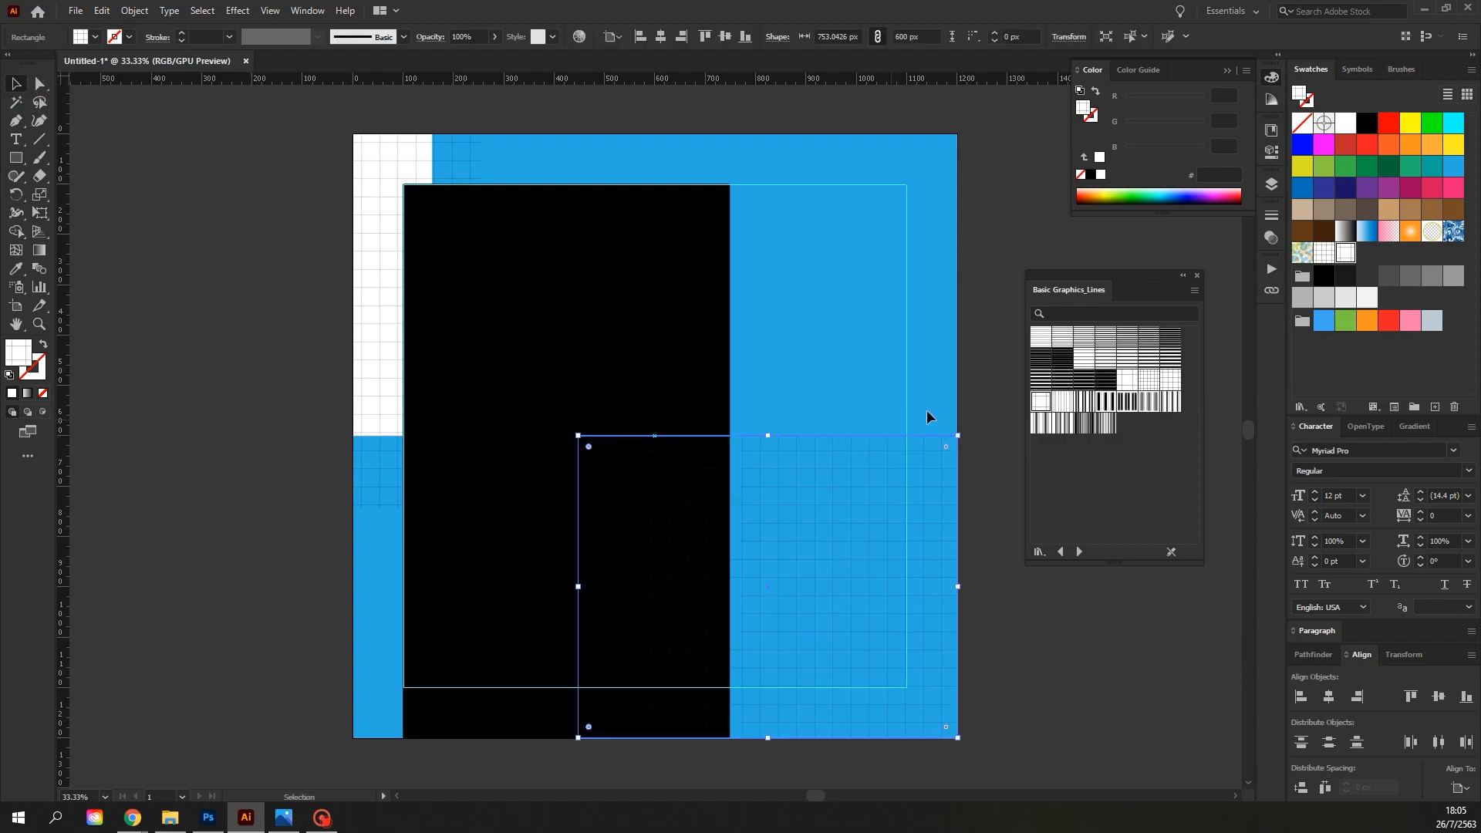
click(1172, 383)
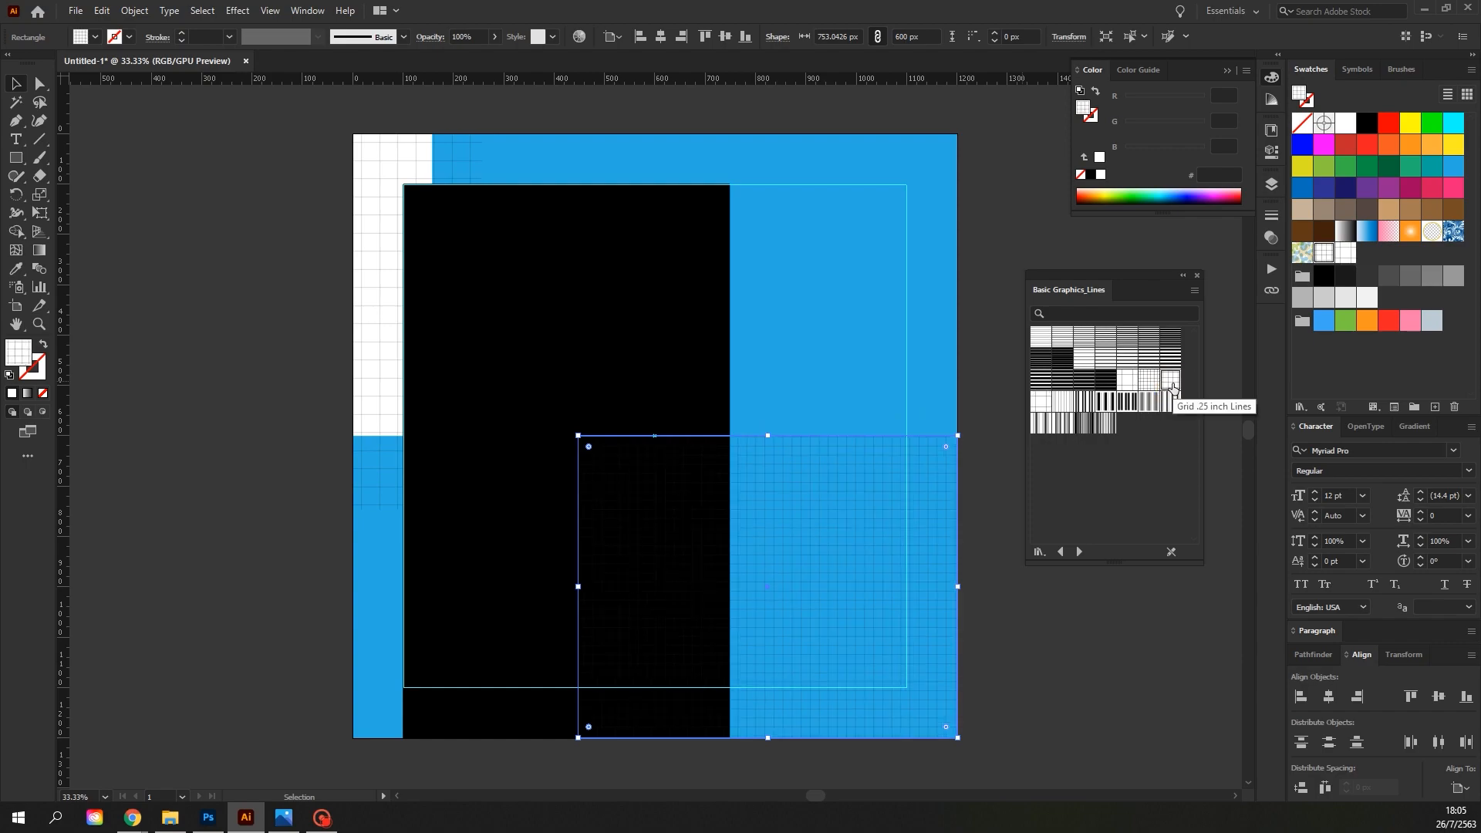
click(1041, 401)
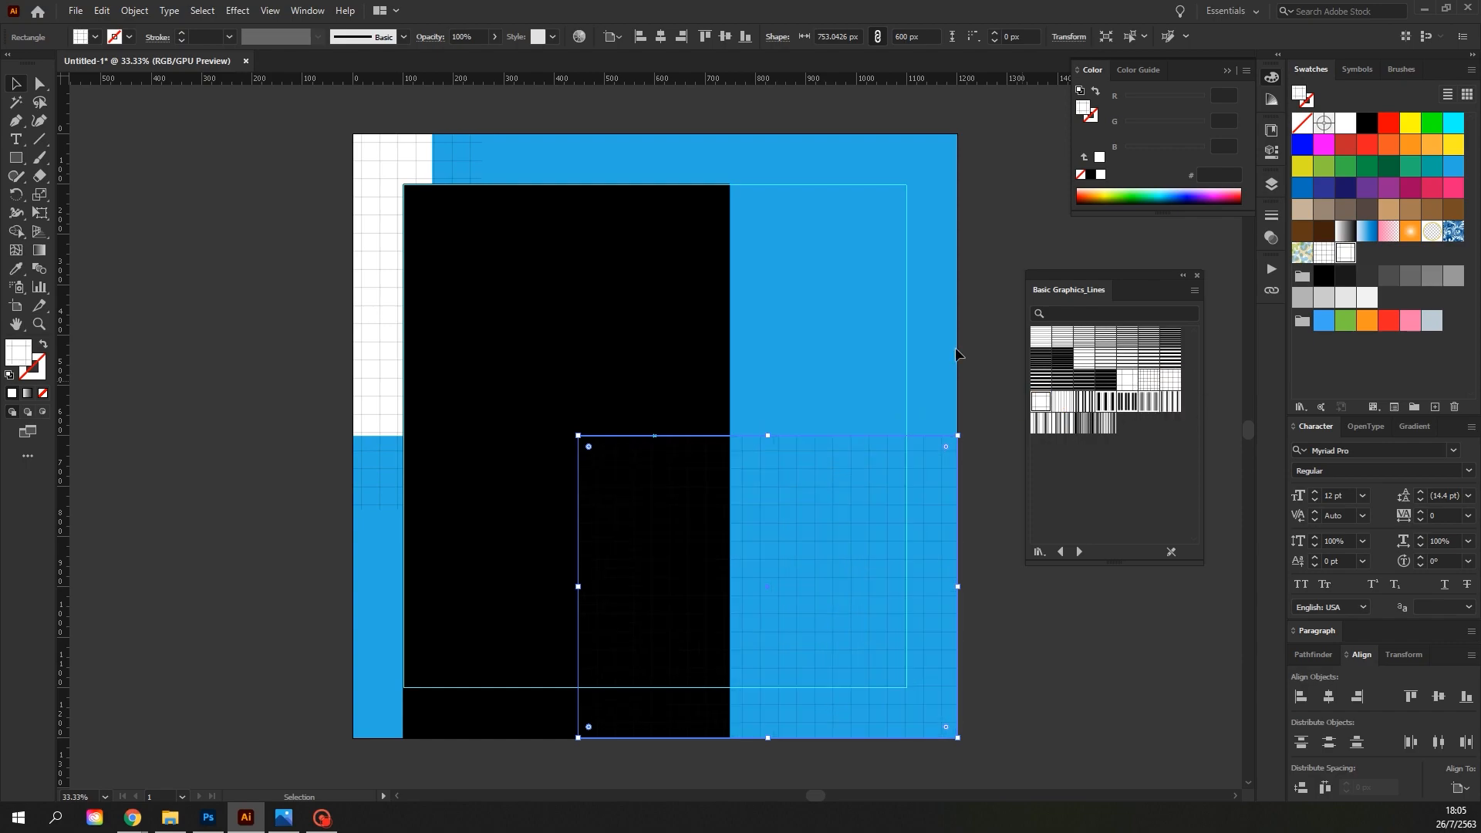
Set the blending mode of the lower-right grid rectangle to Multiply
click(430, 36)
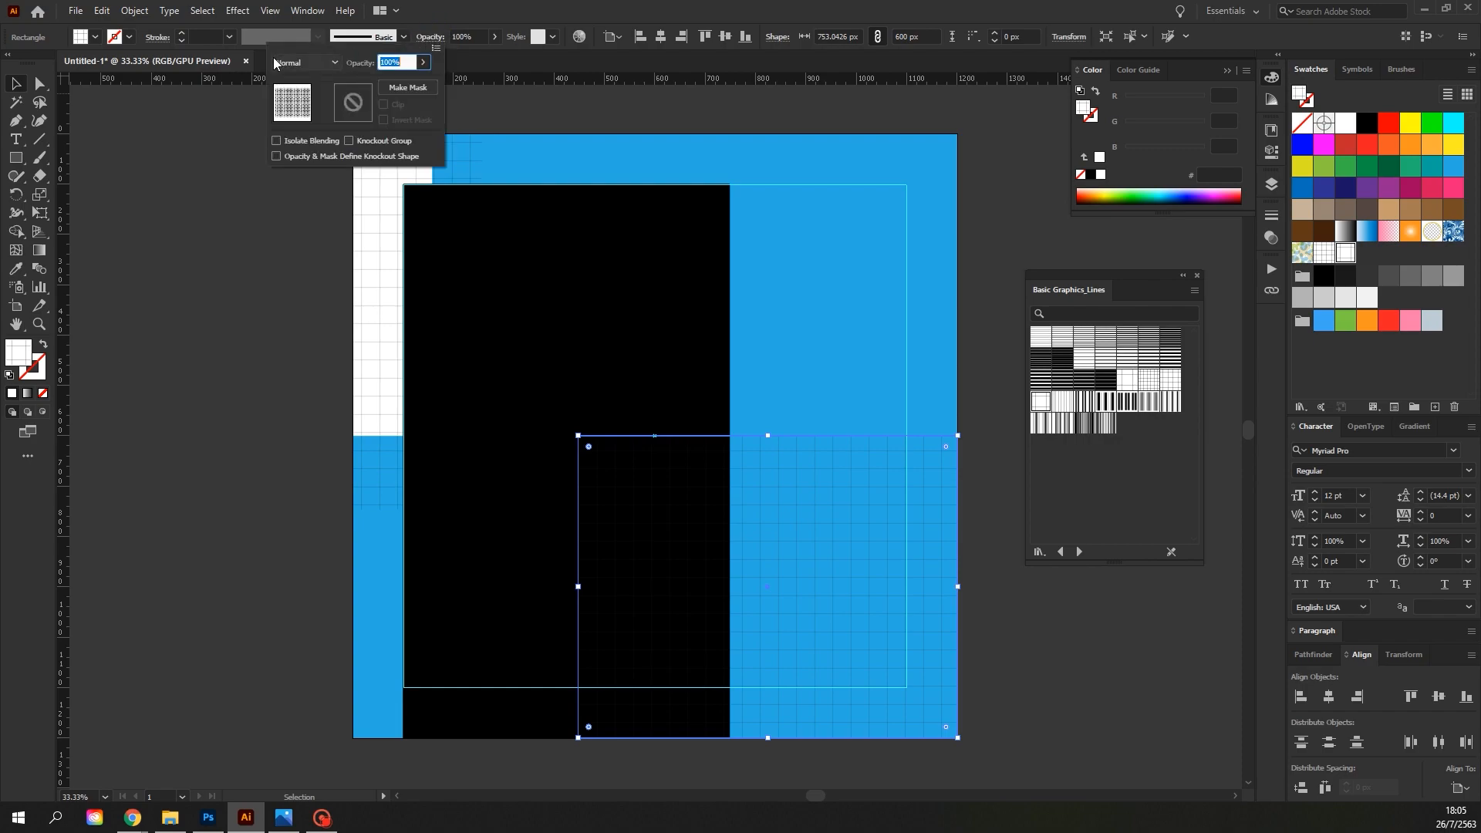
click(276, 63)
click(290, 120)
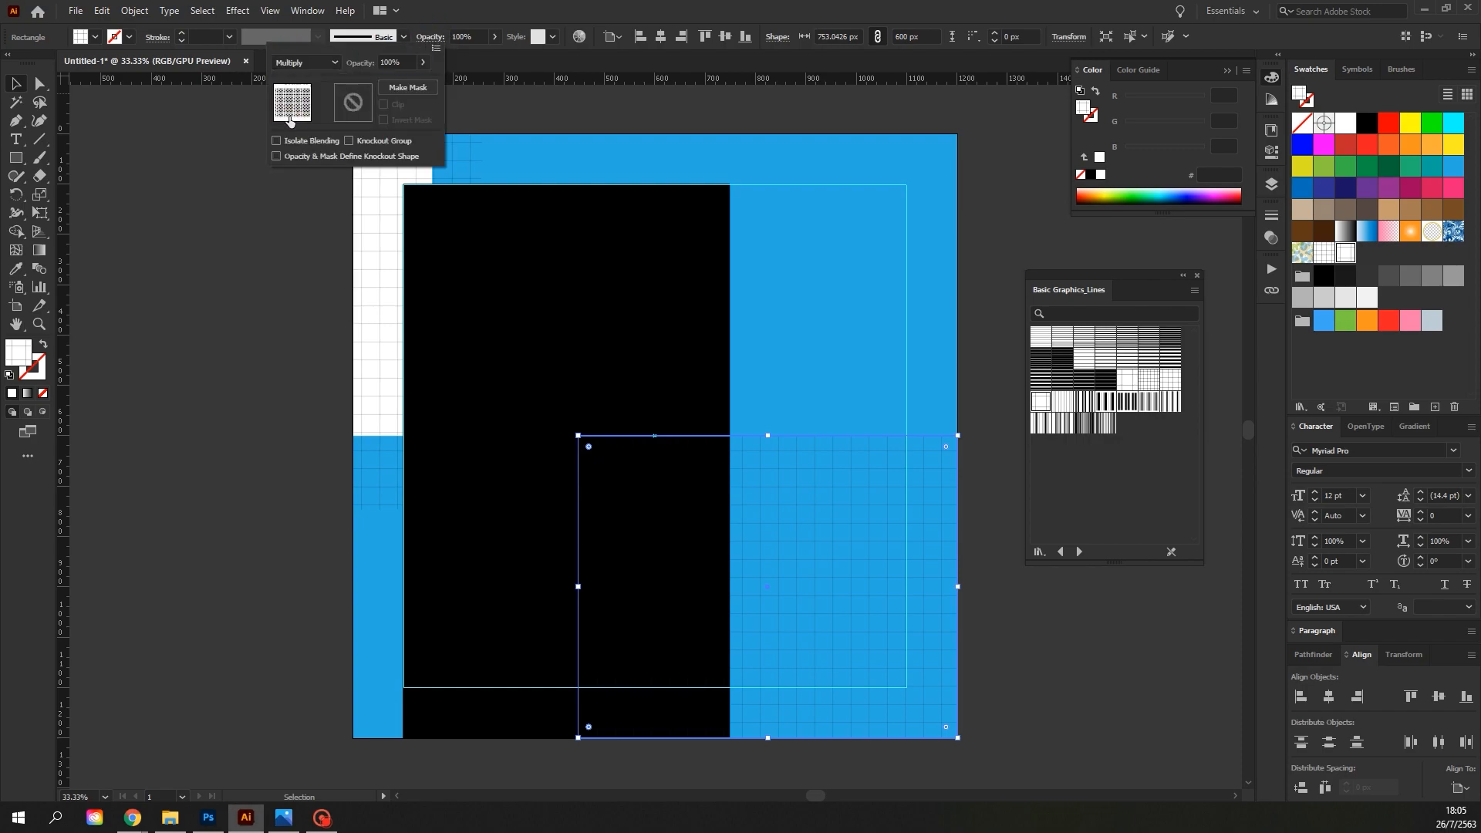
click(781, 308)
Recolor the black panel dark gray (#333333) so it contrasts with the grid lines, then deselect it
click(711, 288)
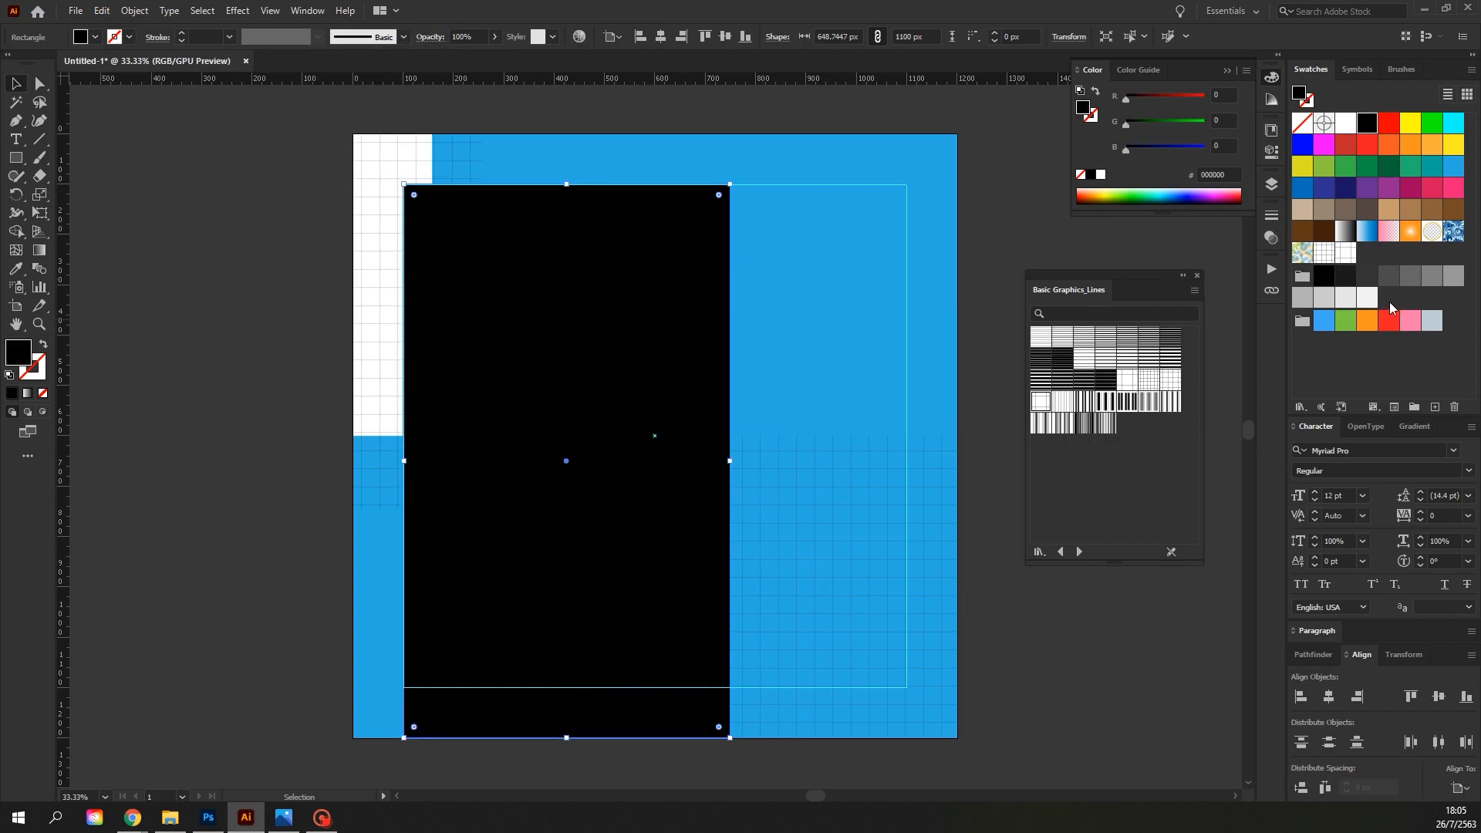
click(1376, 282)
click(870, 289)
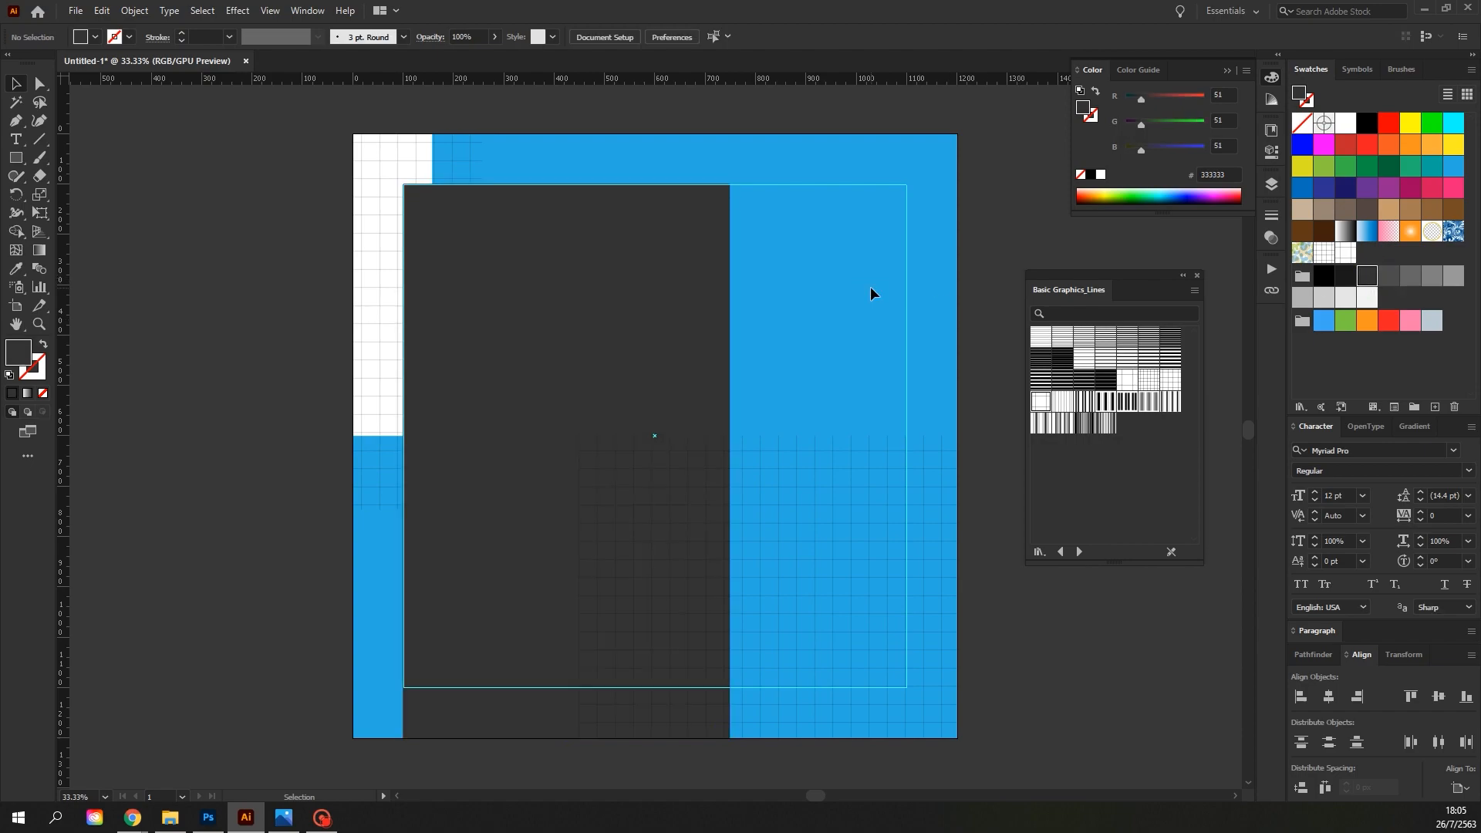
Start a text object on the blue area beside the dark panel in Arial Narrow Bold at 72 pt
click(16, 139)
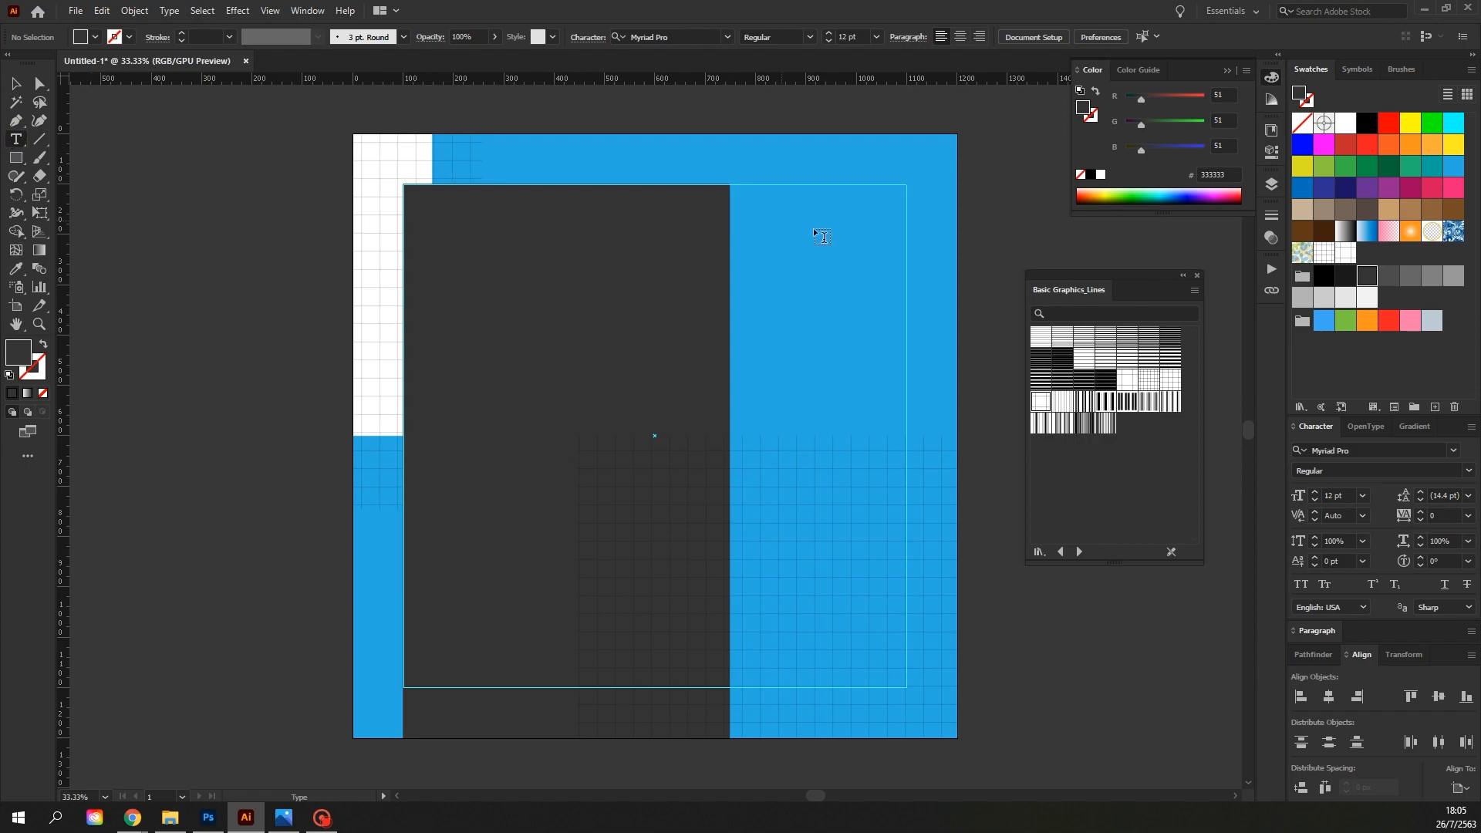
click(1362, 453)
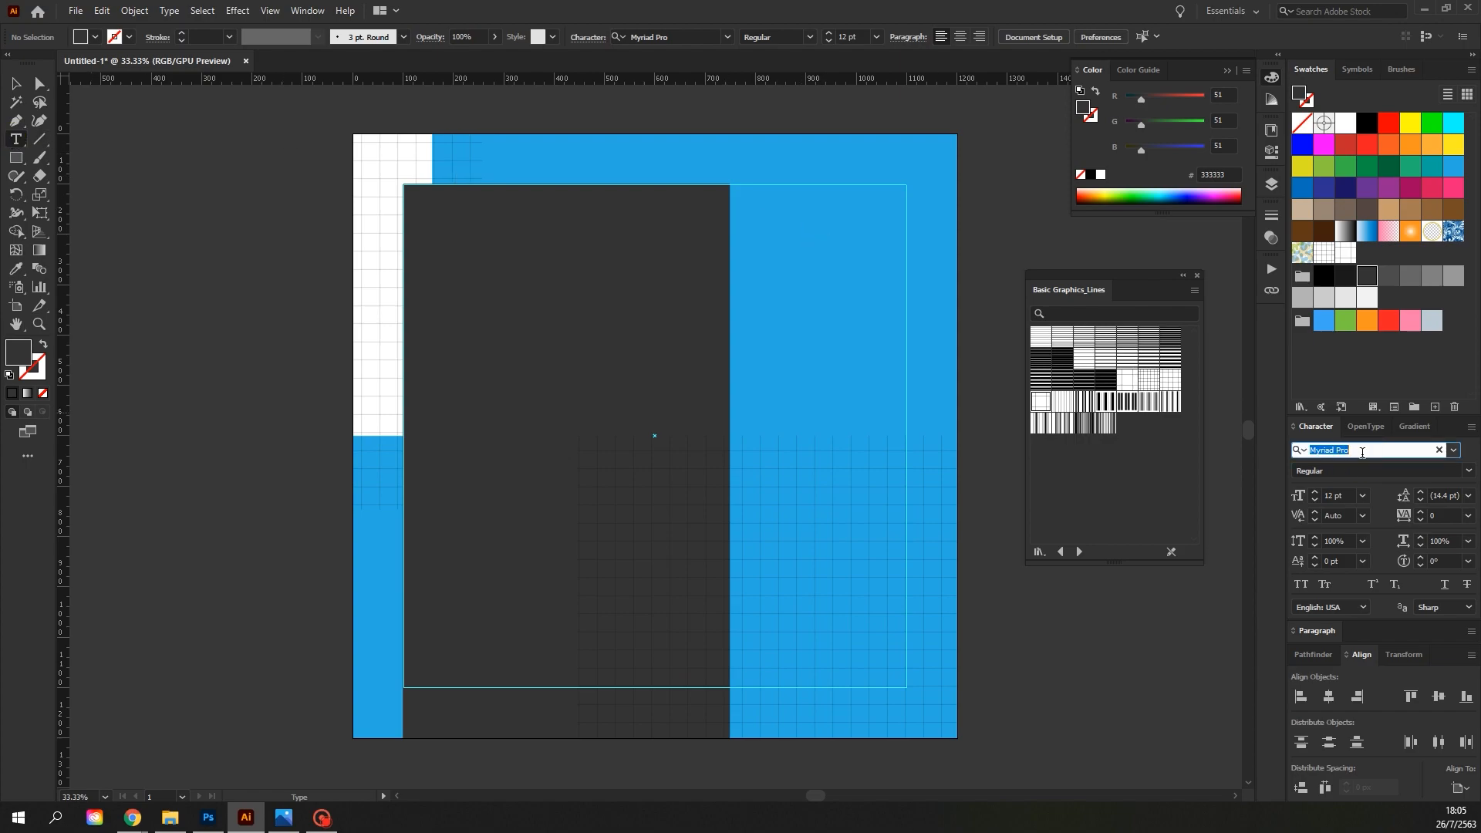
text(ar)
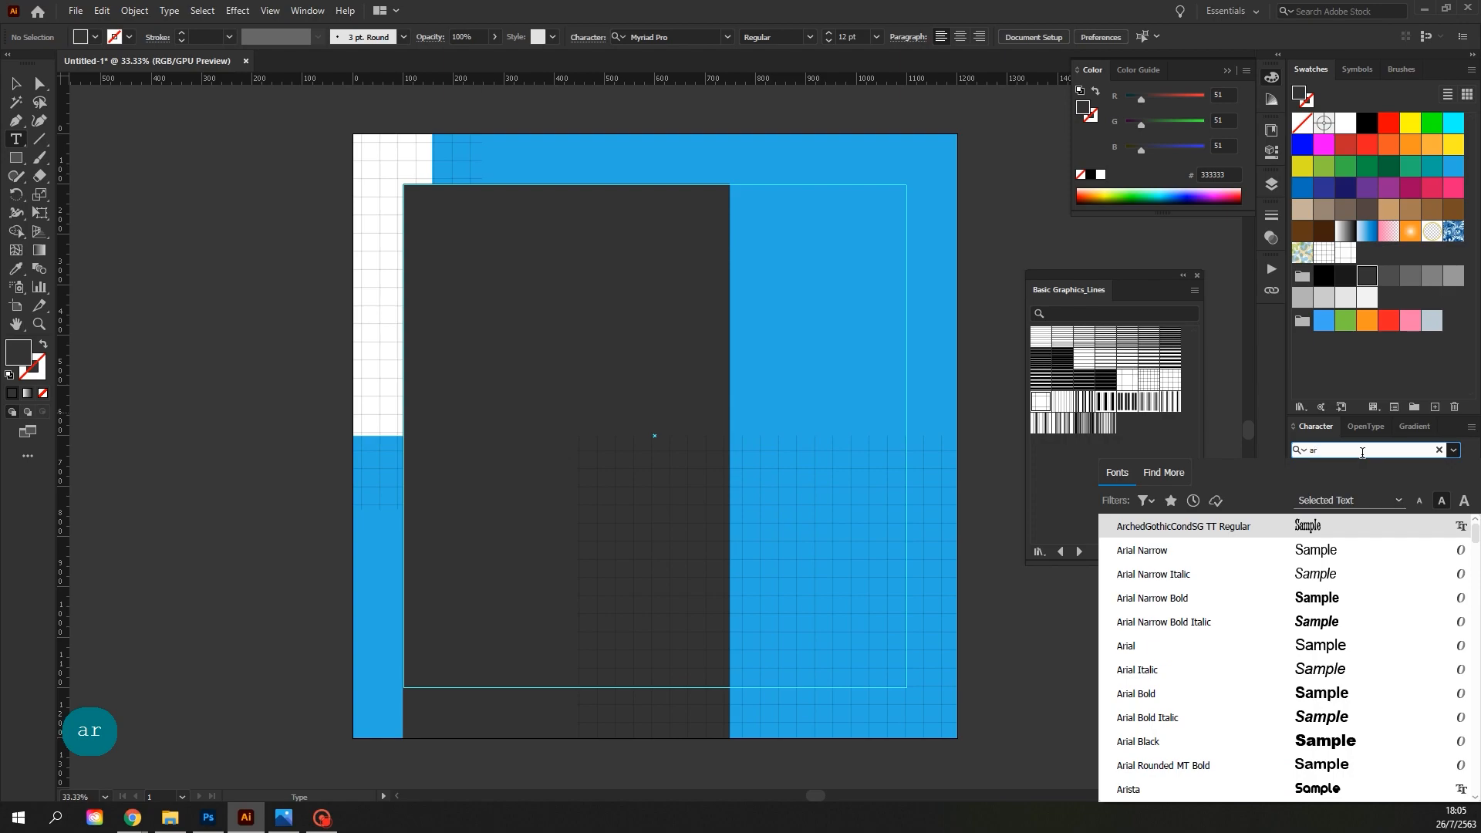
click(1326, 600)
click(762, 232)
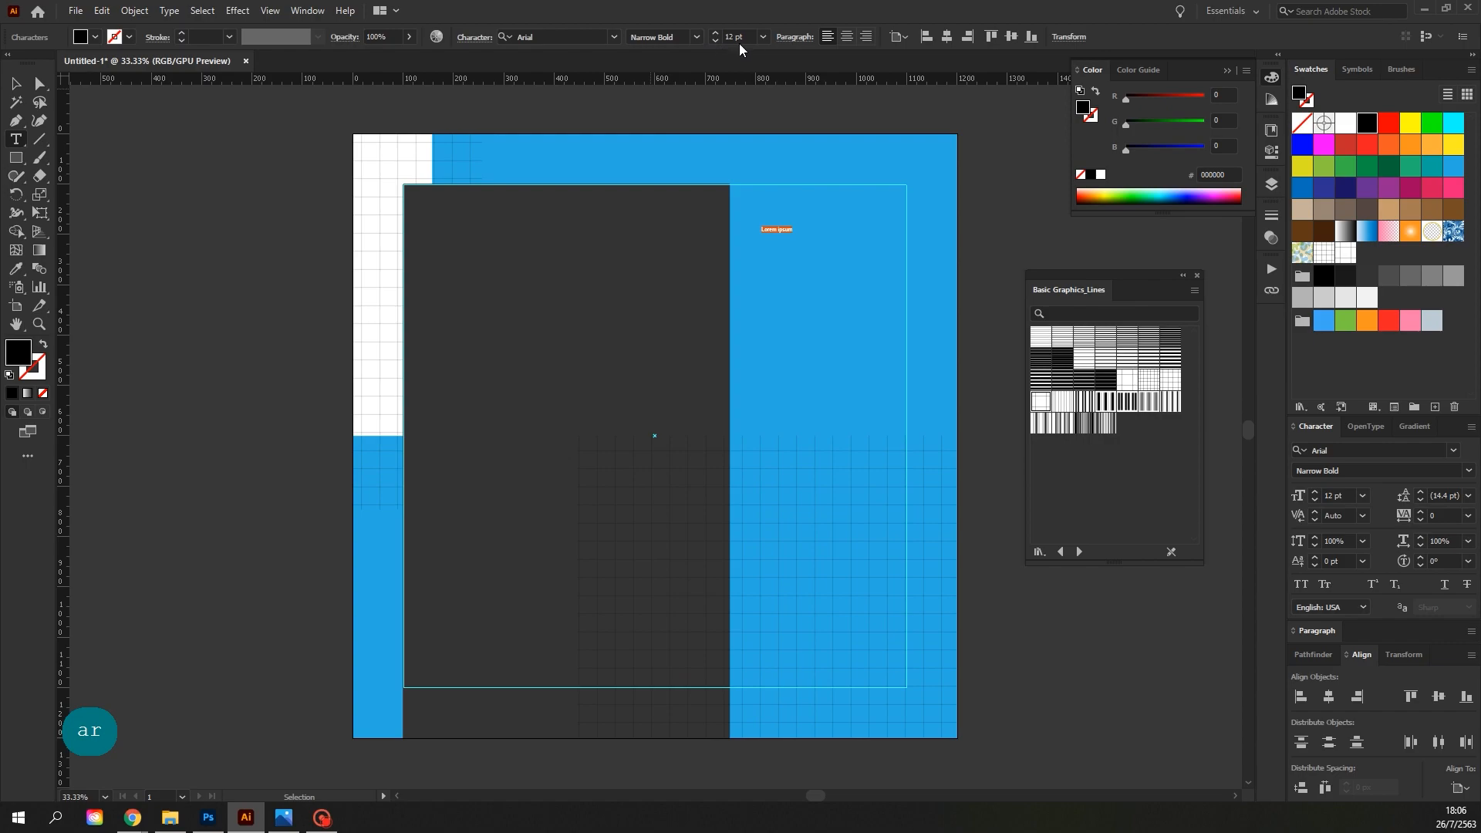
click(761, 37)
click(781, 309)
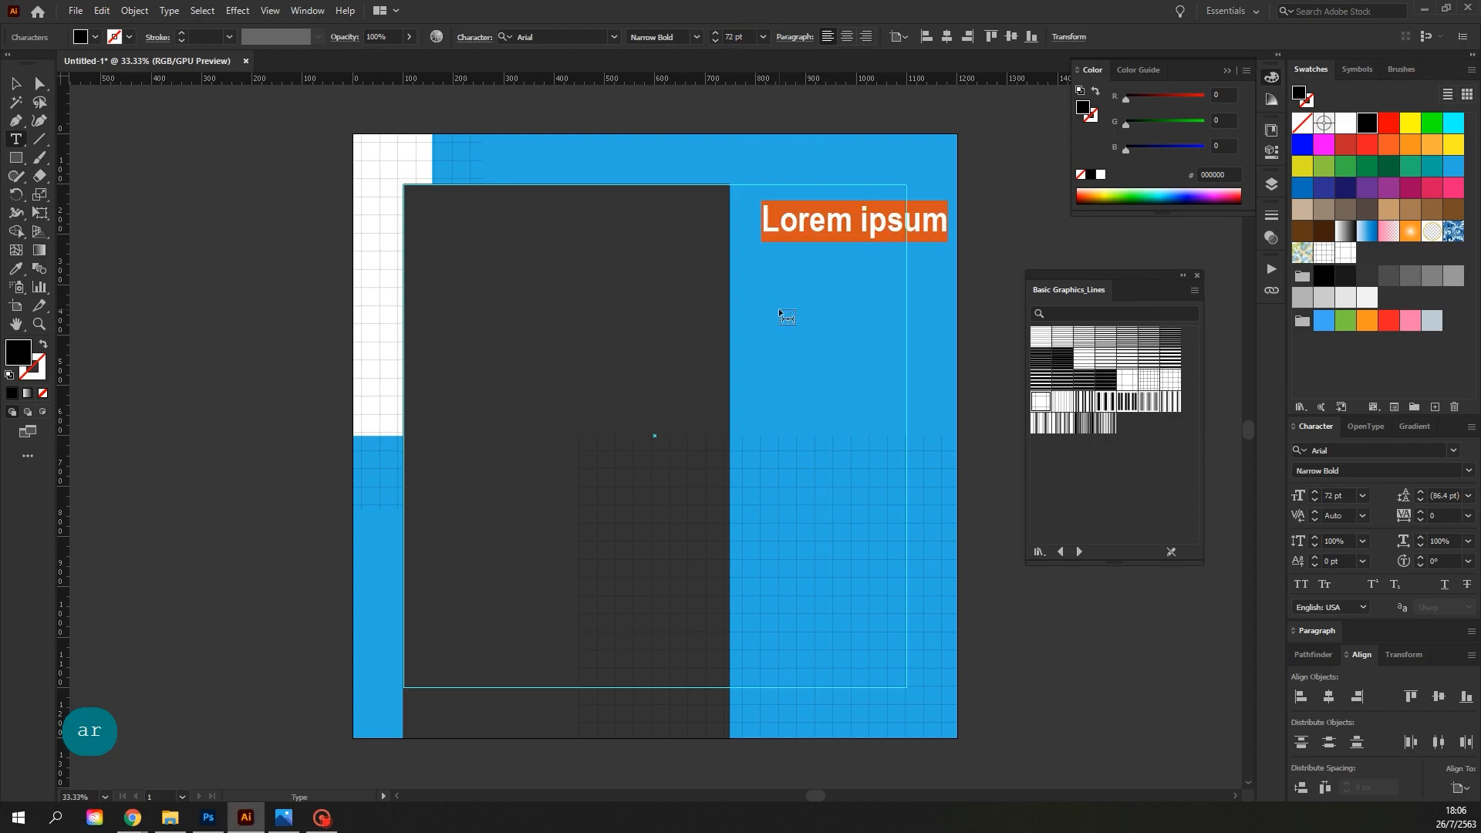
Enter "YOUR" and "LOGO" on two lines, indent the second line by four spaces and set the leading to 68 pt
text(YOUR)
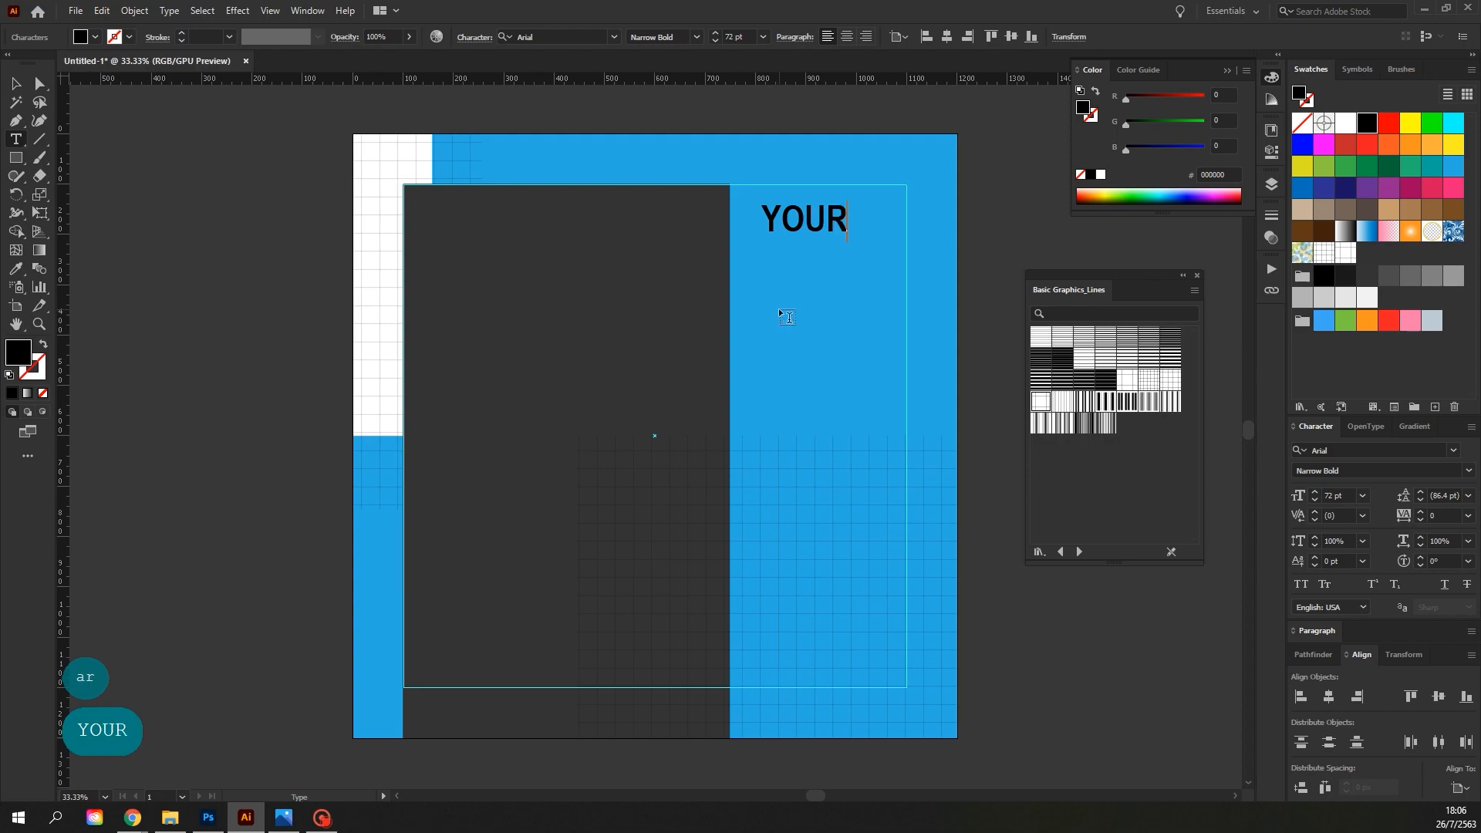
key(Return)
text(LOGO)
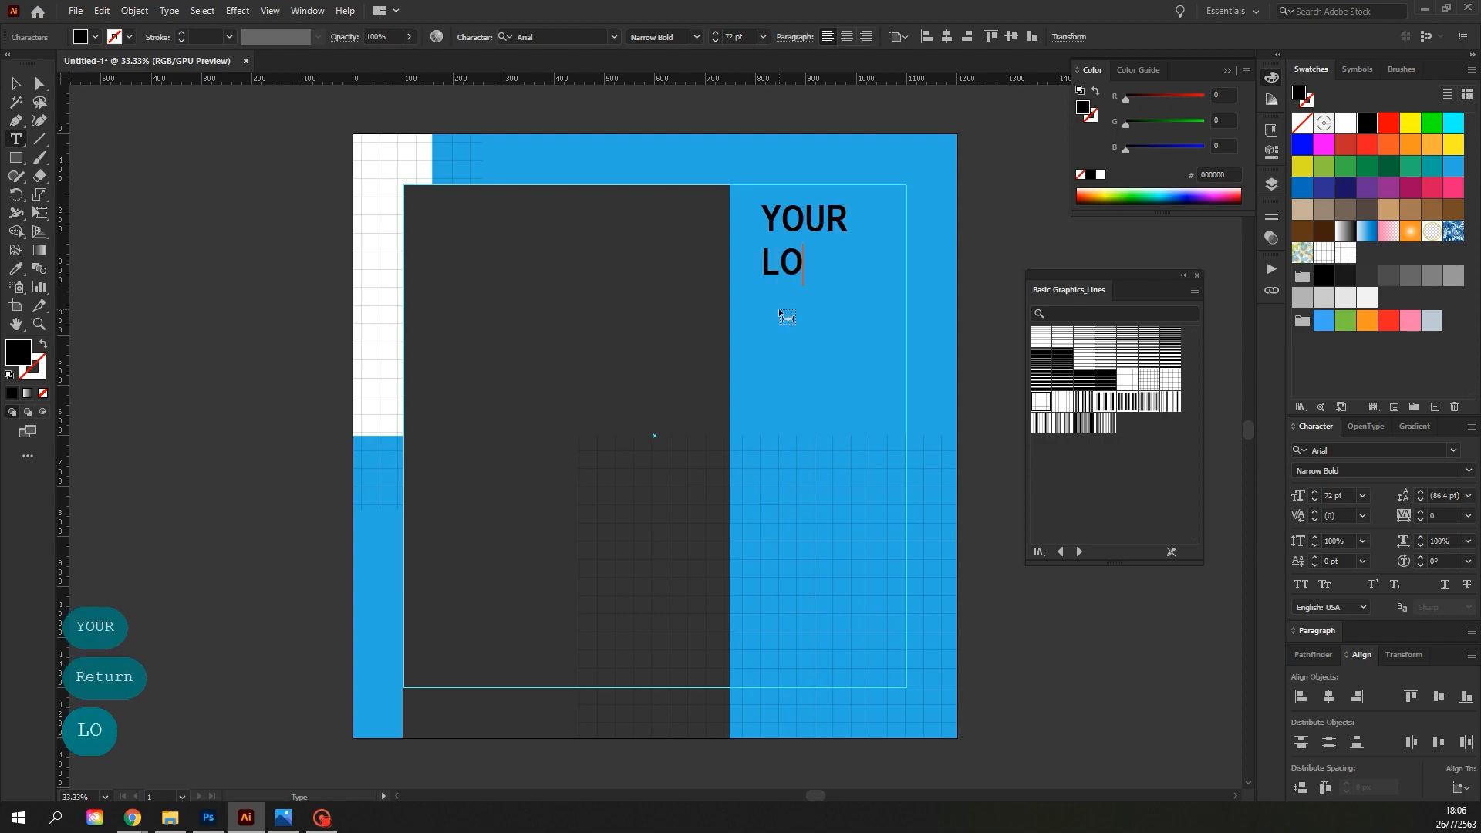
click(764, 267)
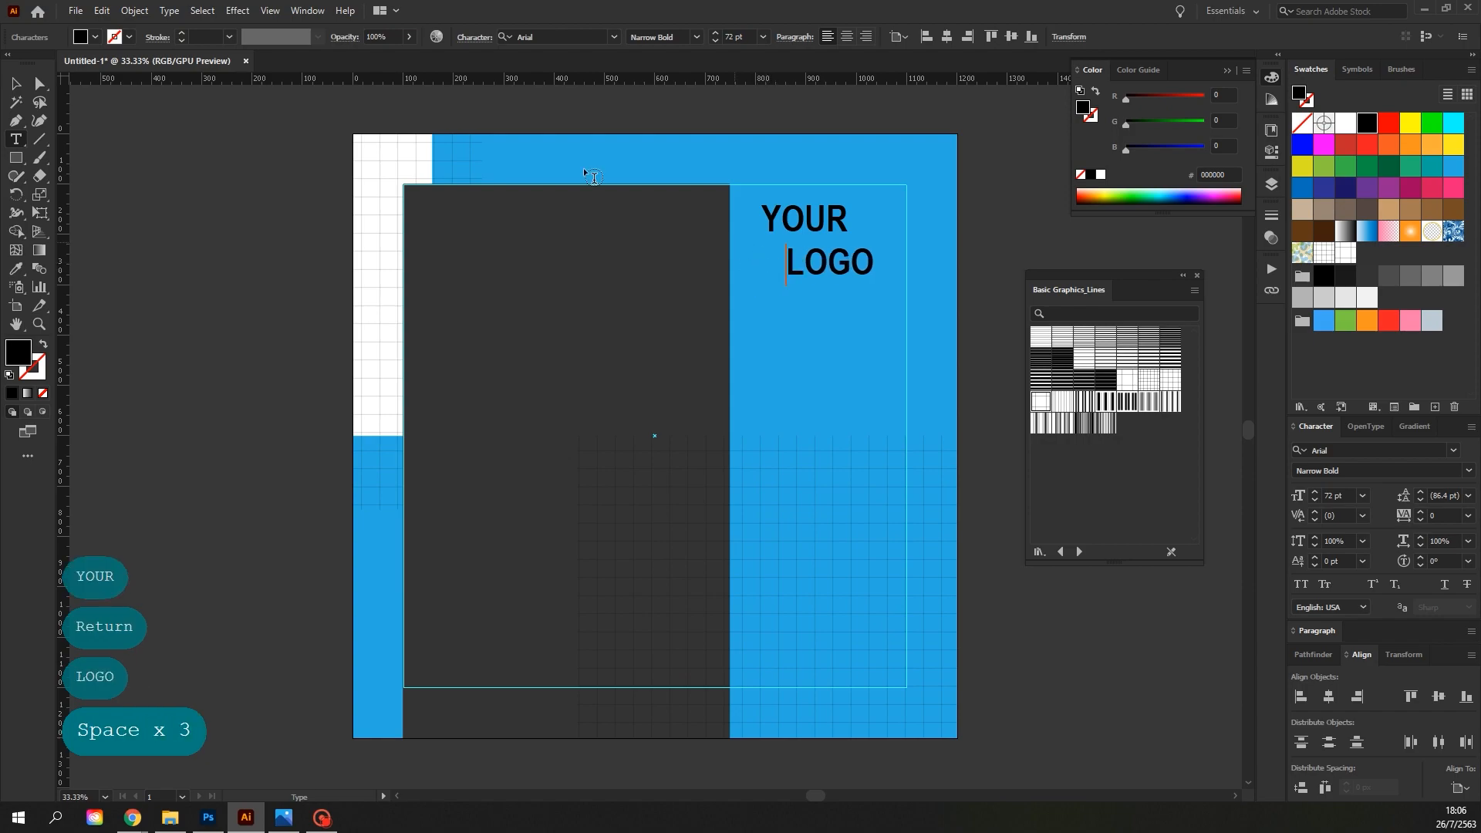
click(15, 84)
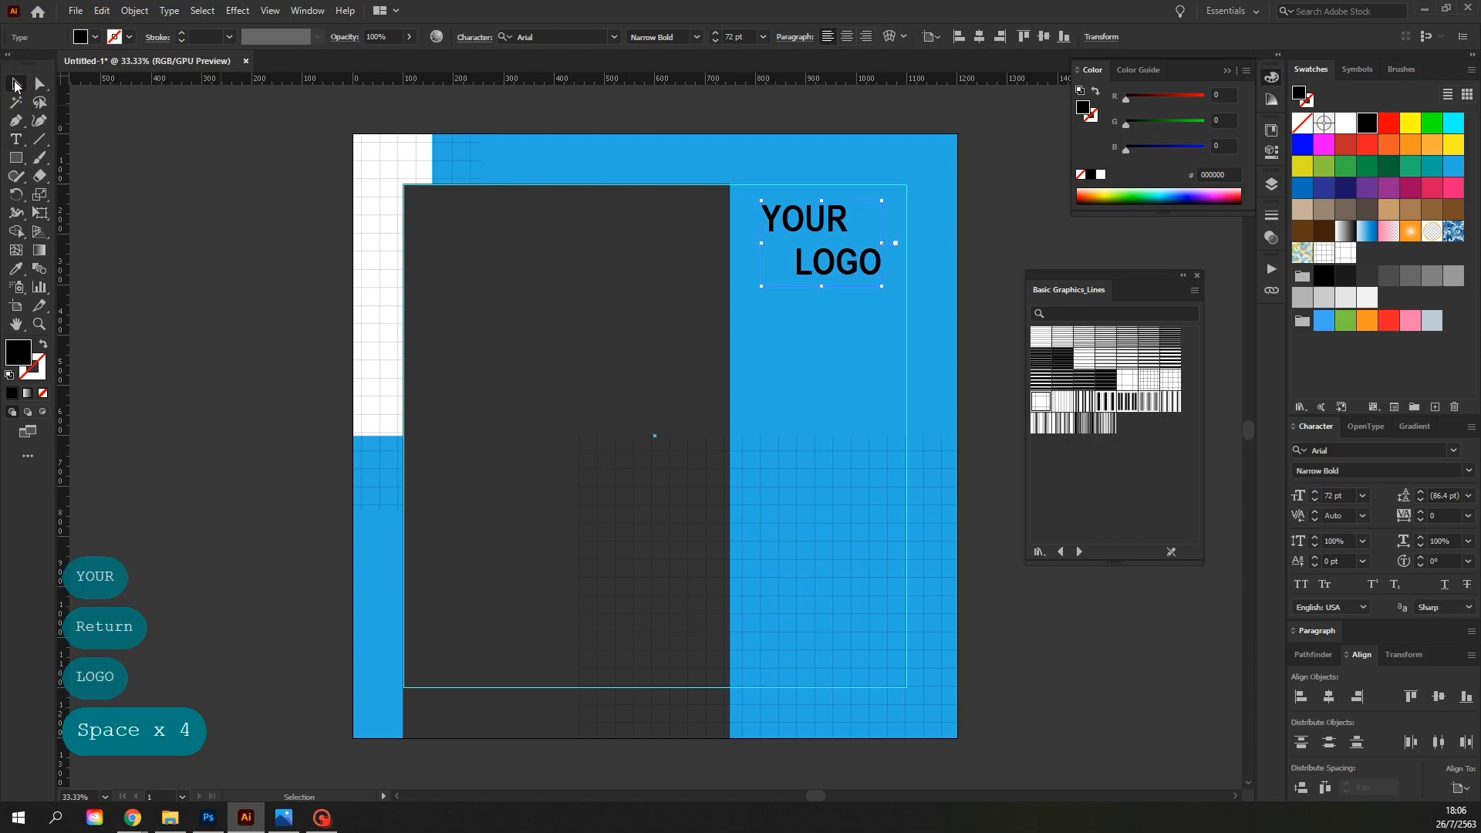
scroll(1417, 500, down, 5)
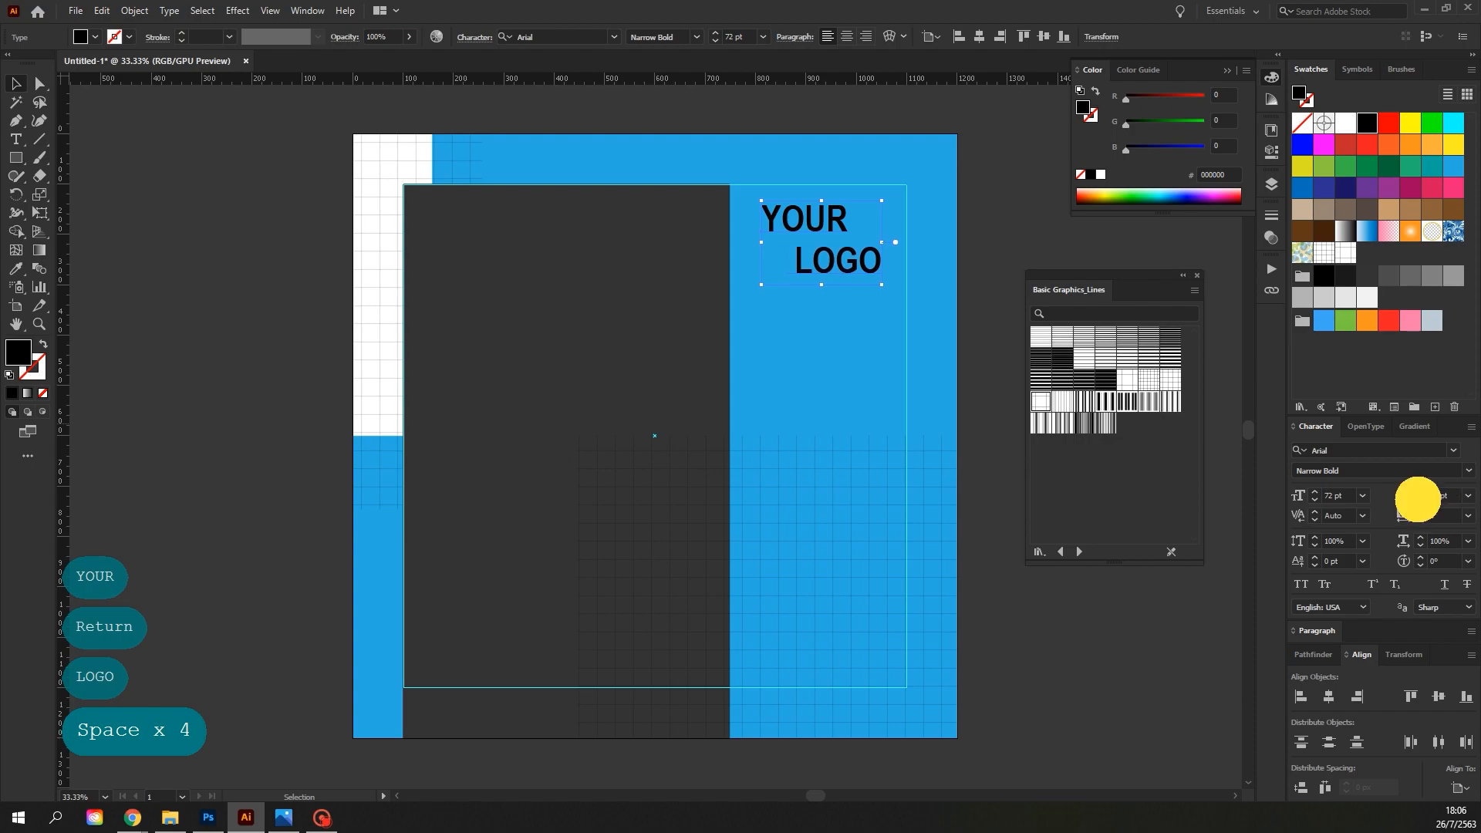
scroll(1418, 500, down, 1)
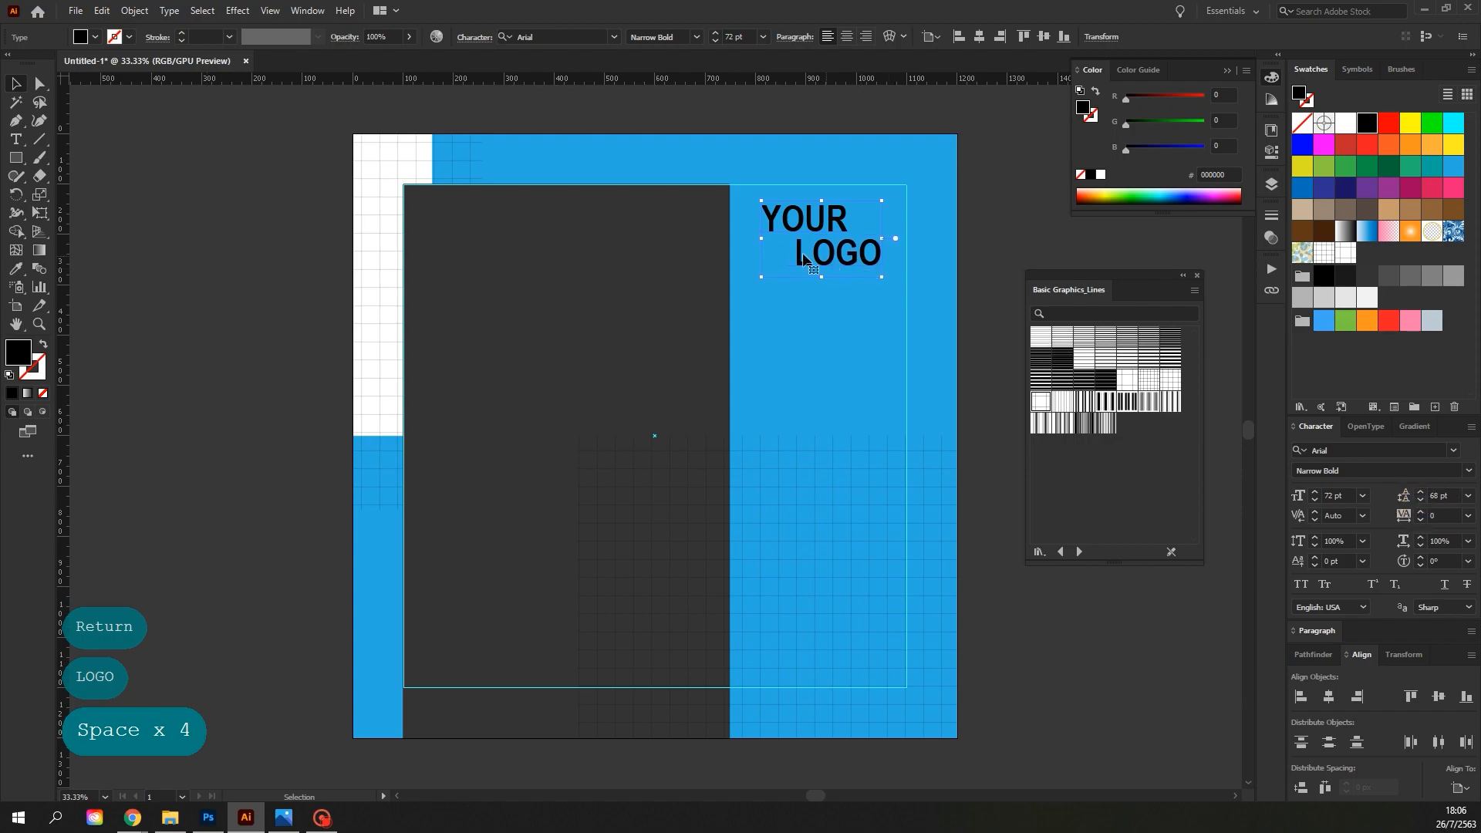
Scale the logo text down to about 64 pt near the margin guides' upper-right corner and fill it white
drag(766, 281, 798, 250)
key(ctrl+z)
click(1346, 123)
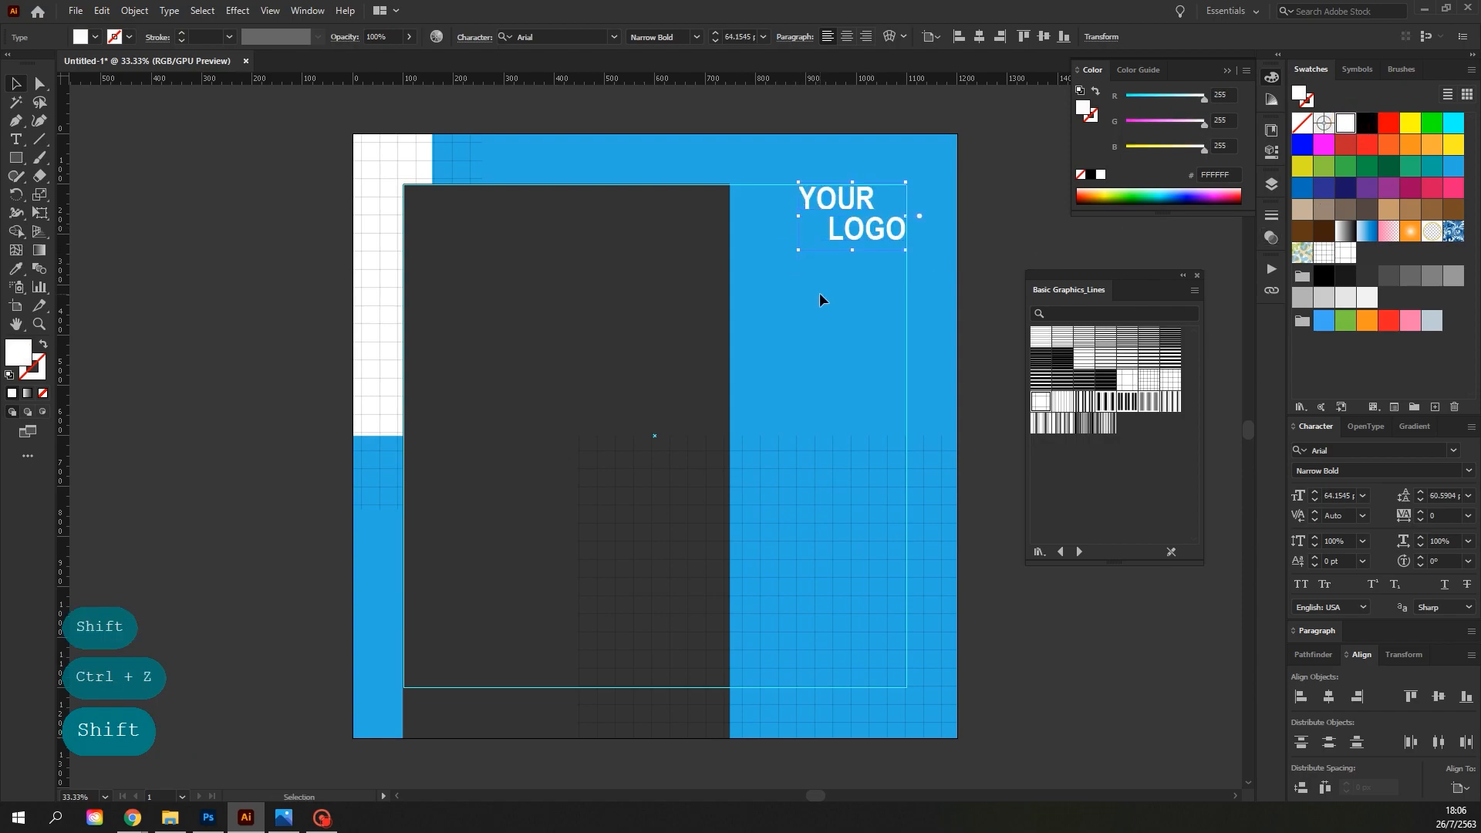
Nudge the logo text to line up with the upper-right corner of the margin guides
key(Right)
key(Down)
key(Up)
key(Up)
key(Up)
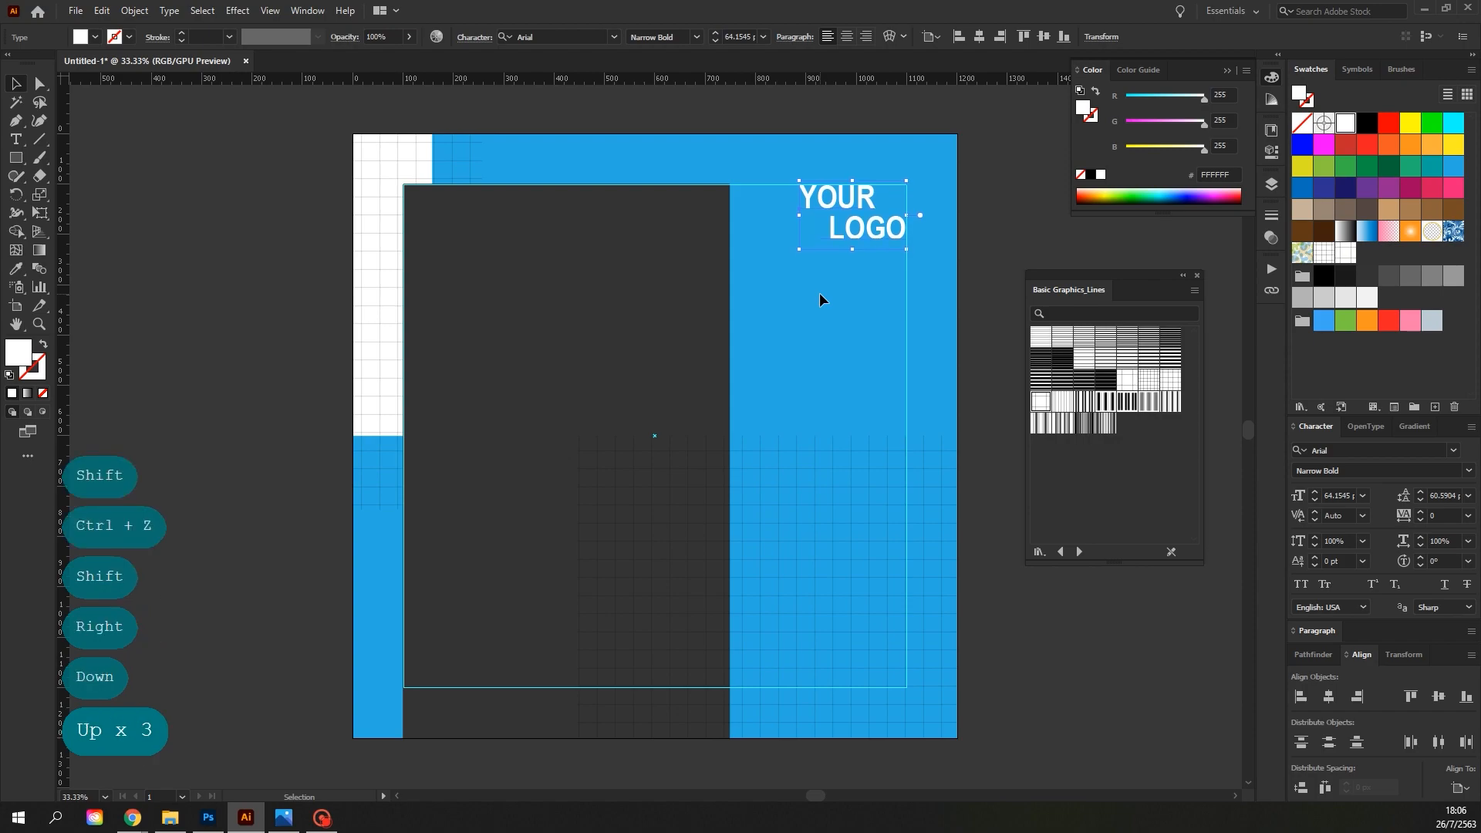
key(Right)
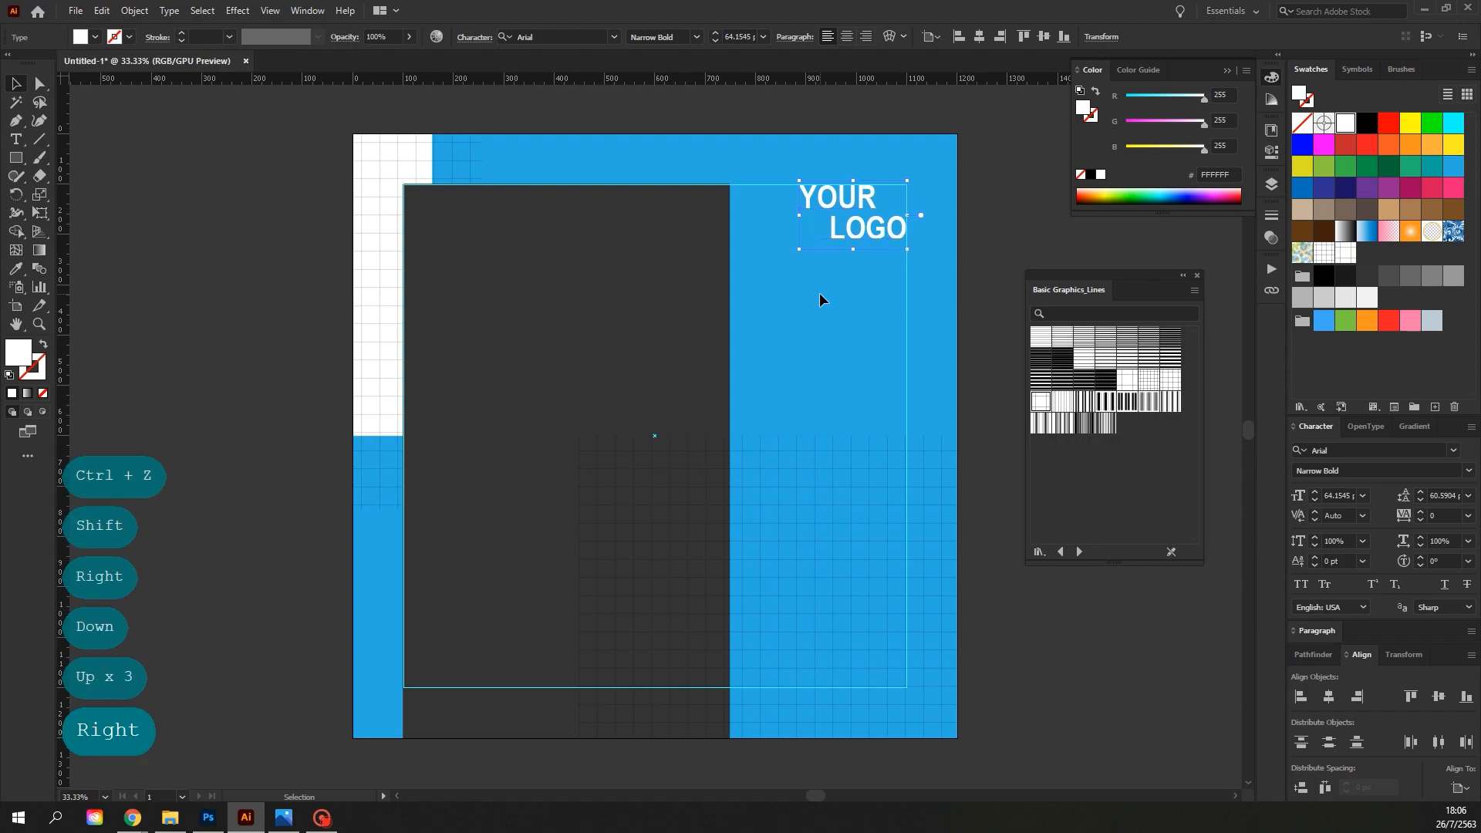
Change the logo text's font to Agency FB Bold and realign it with the margin guides' upper-right corner
click(1453, 451)
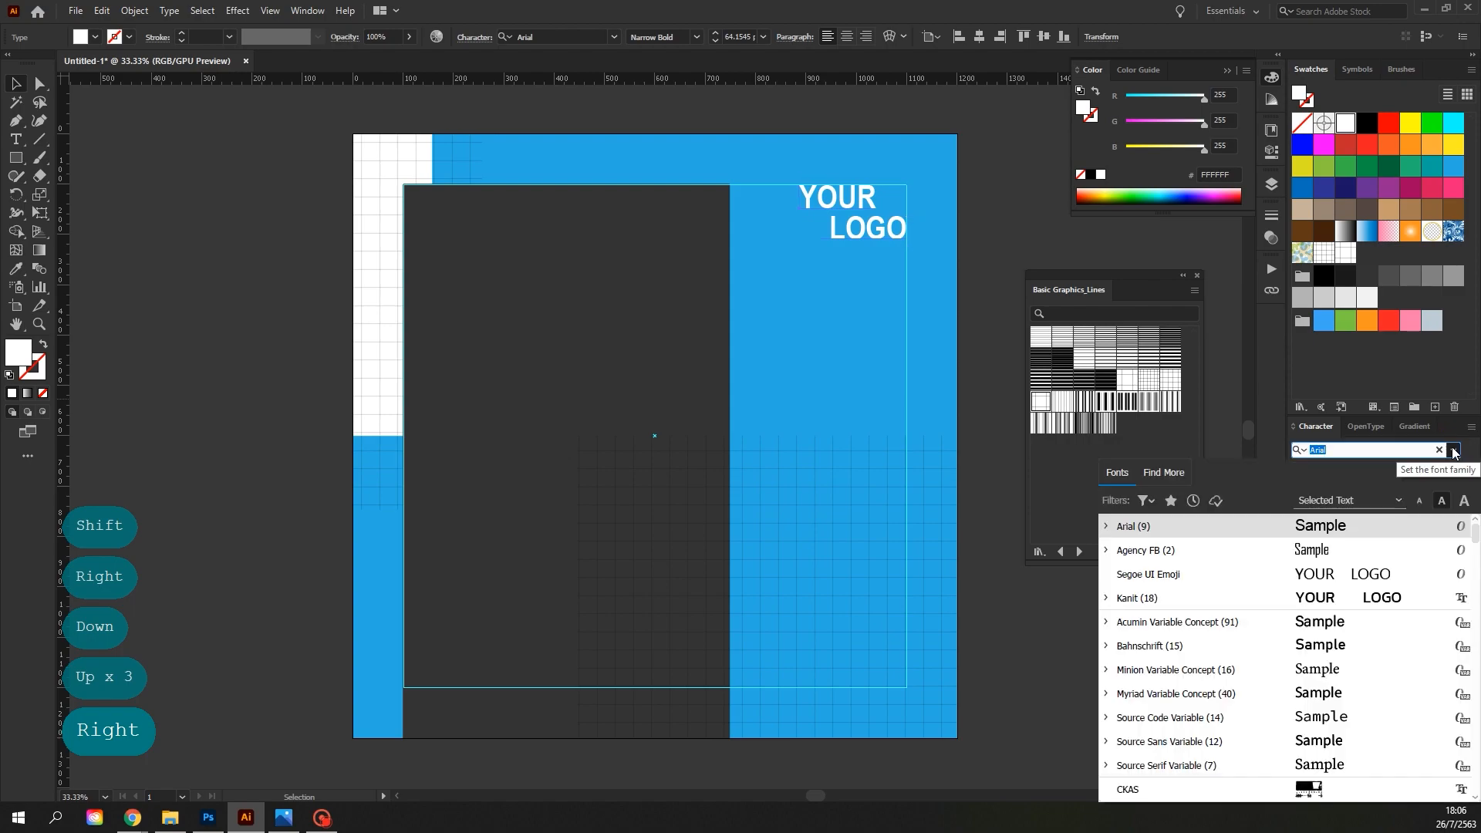
click(1388, 551)
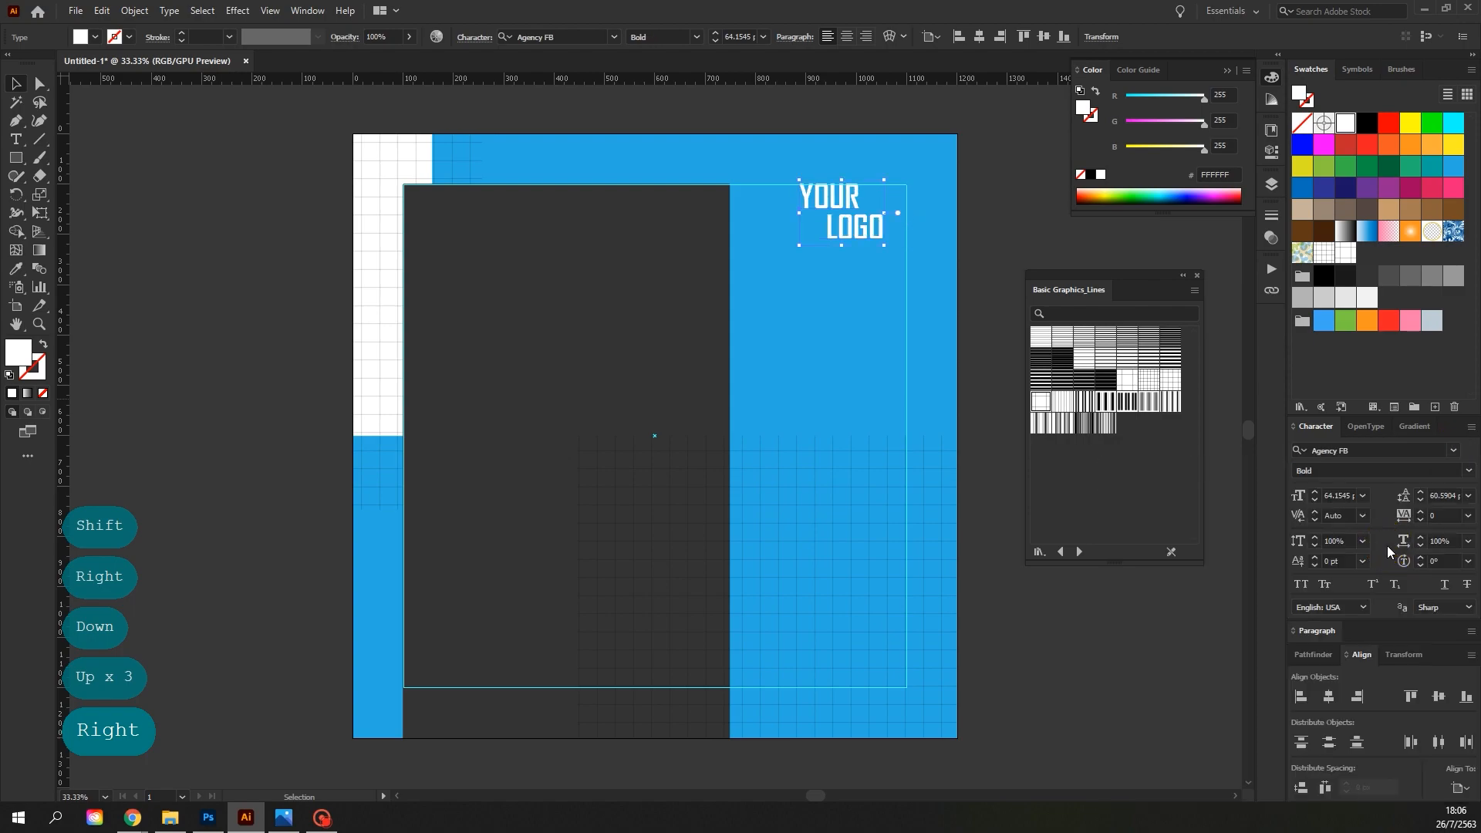
drag(867, 226, 880, 223)
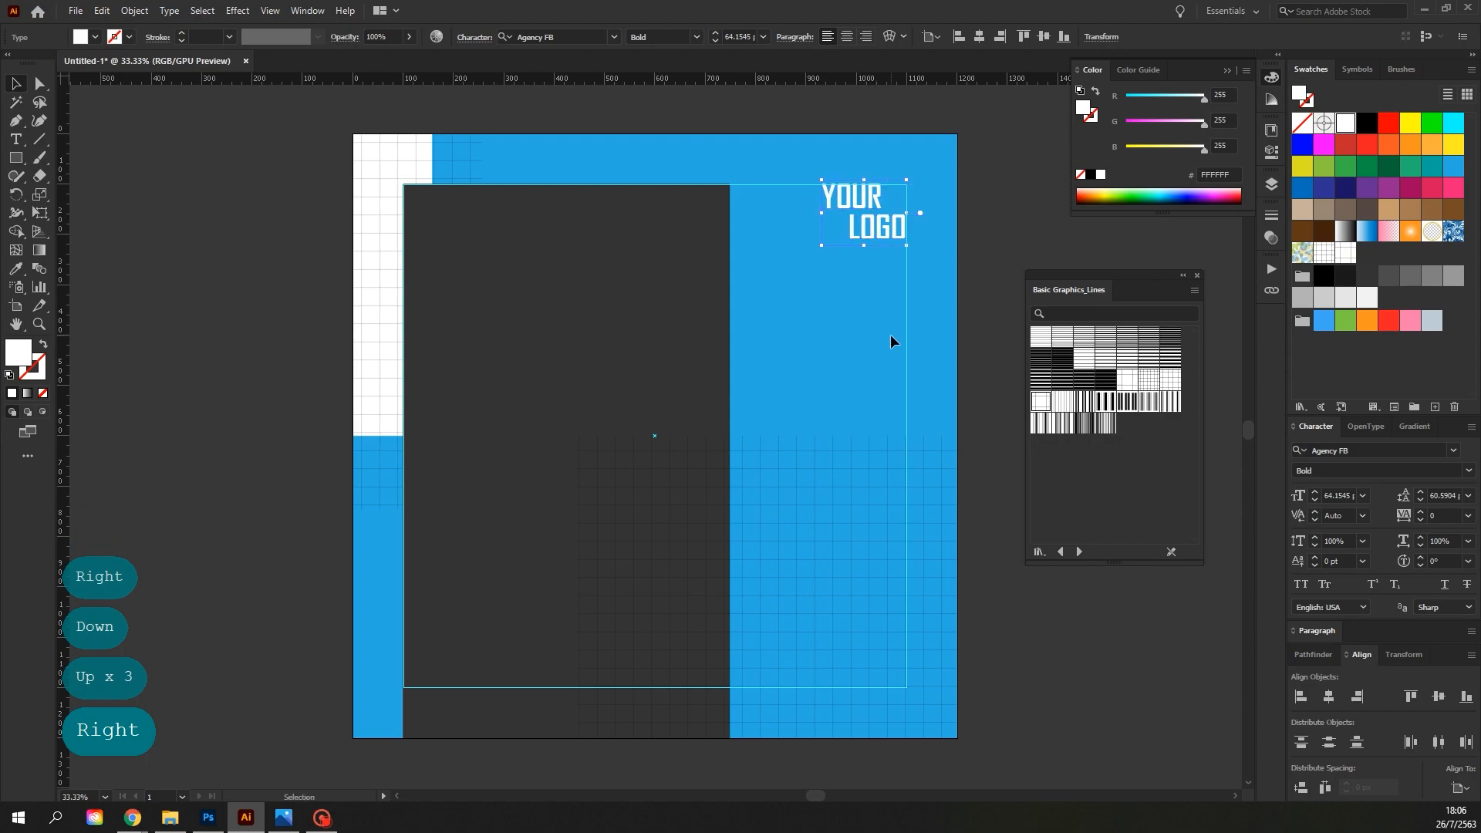
key(Right)
key(Right)
key(Down)
key(Down)
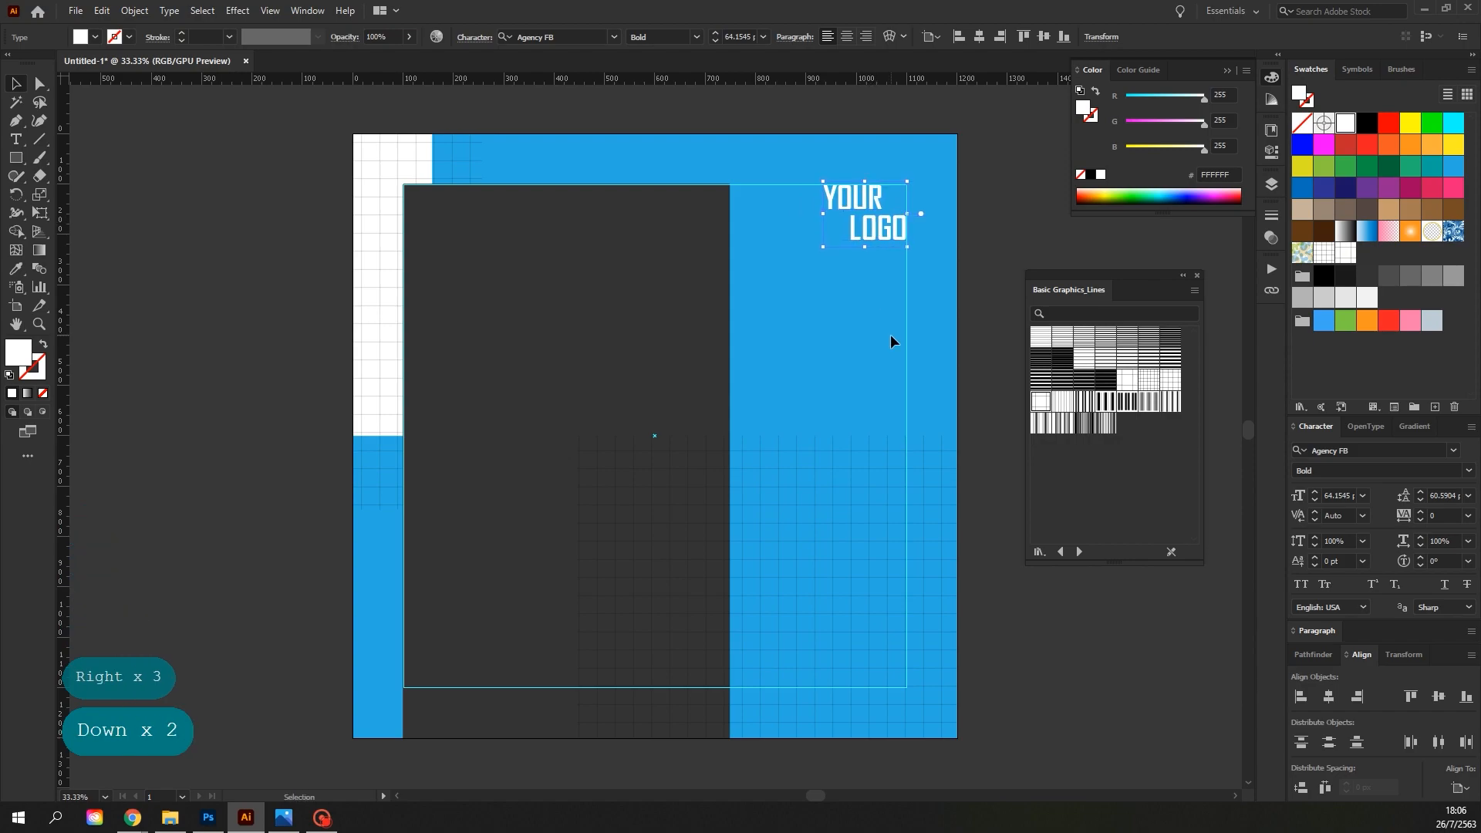
click(891, 336)
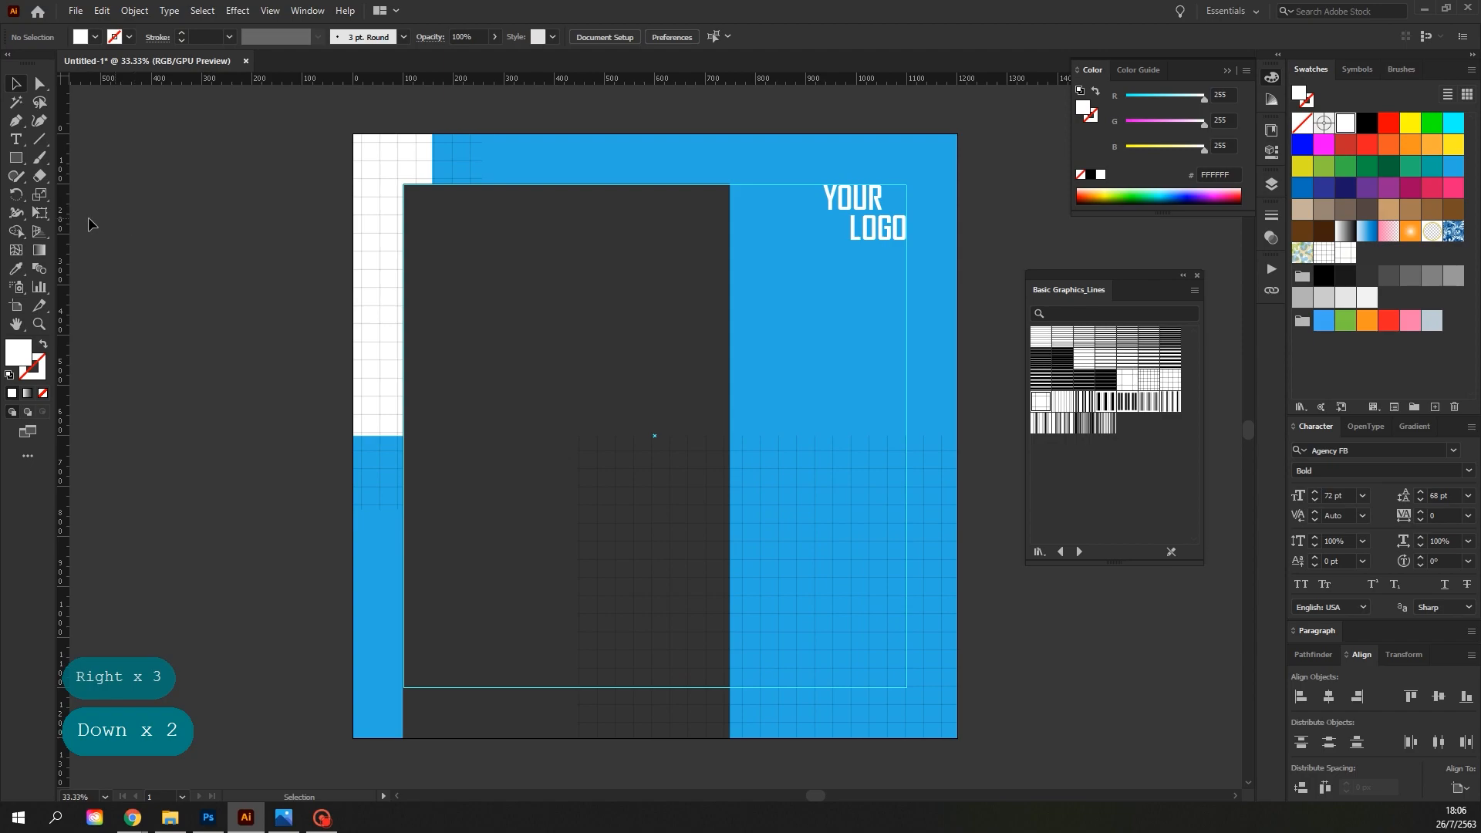
Add a headline reading "NEW" and "ARIVALS" on two lines below the logo, indenting the second line by three spaces
click(15, 139)
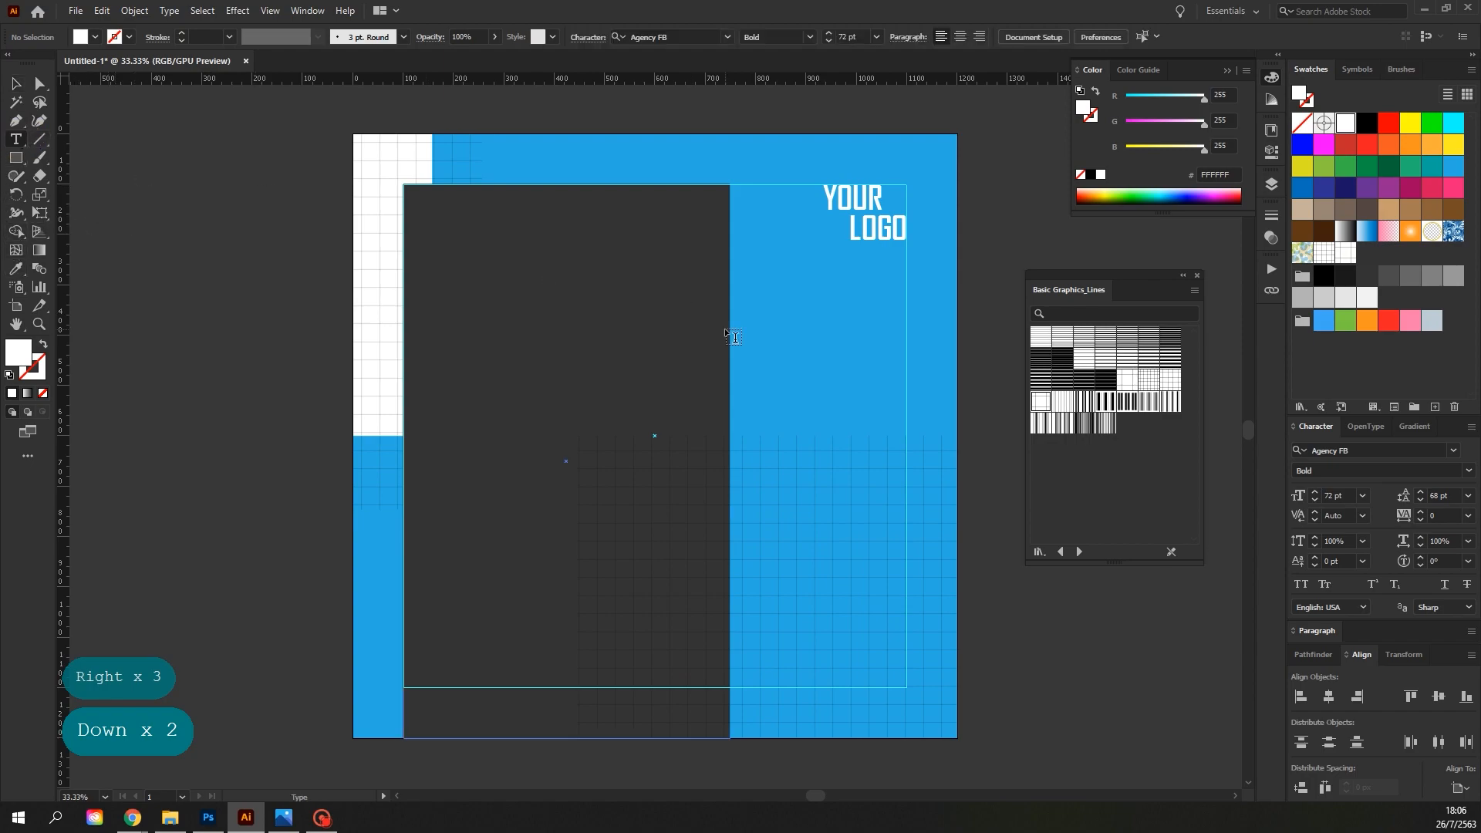
click(753, 338)
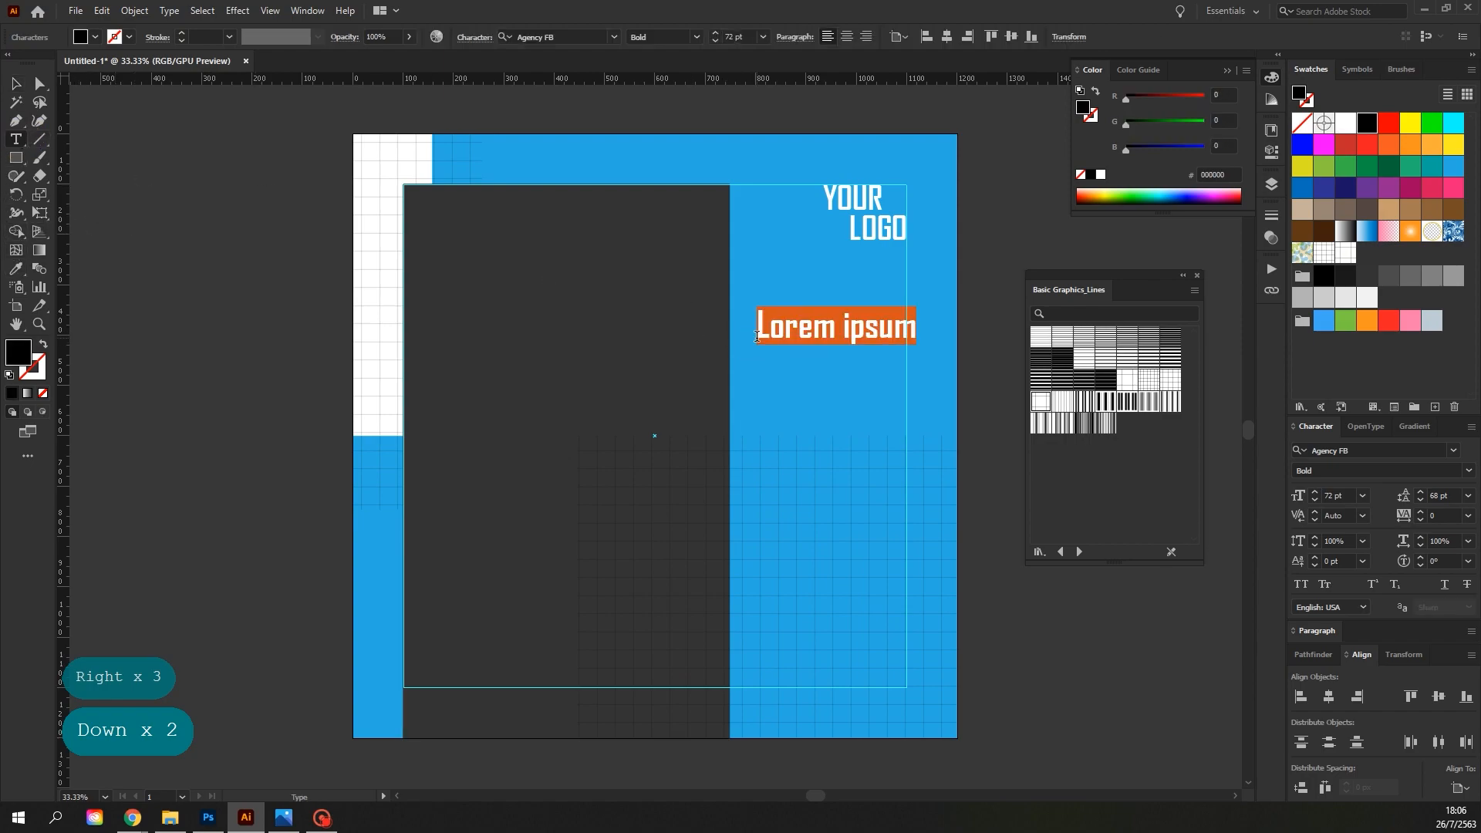
text(NEW)
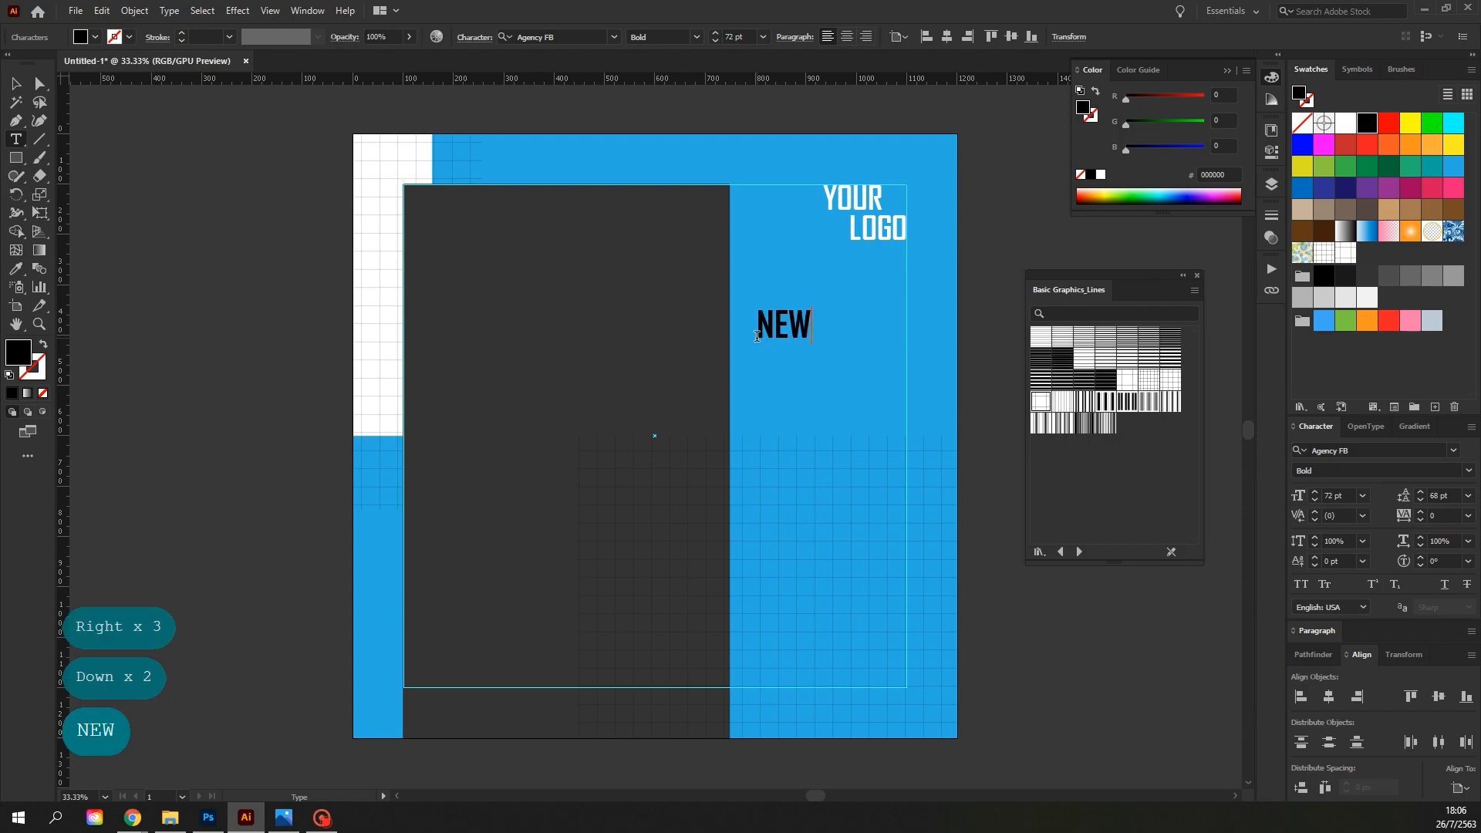
key(Return)
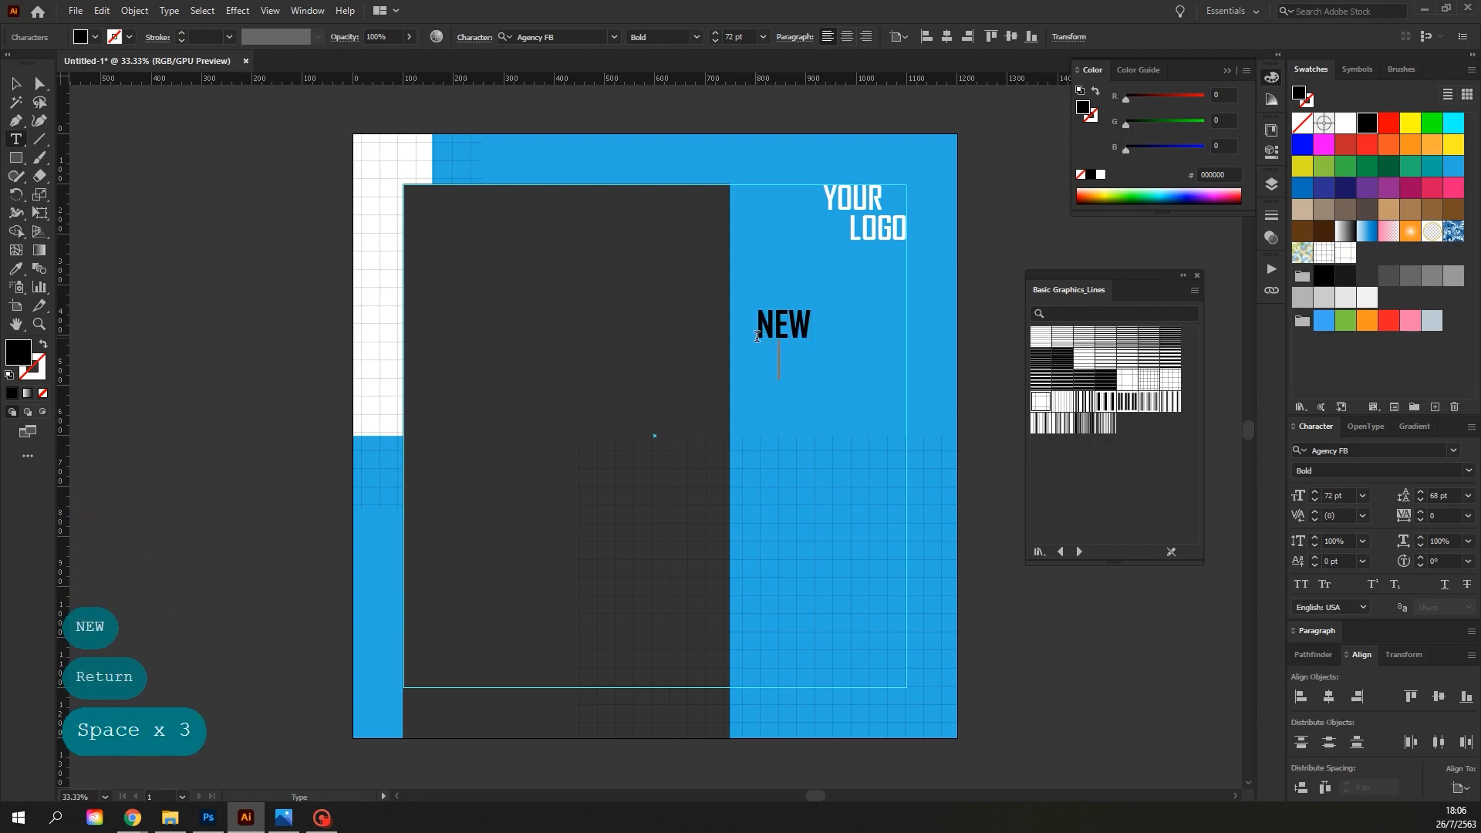
text(AR)
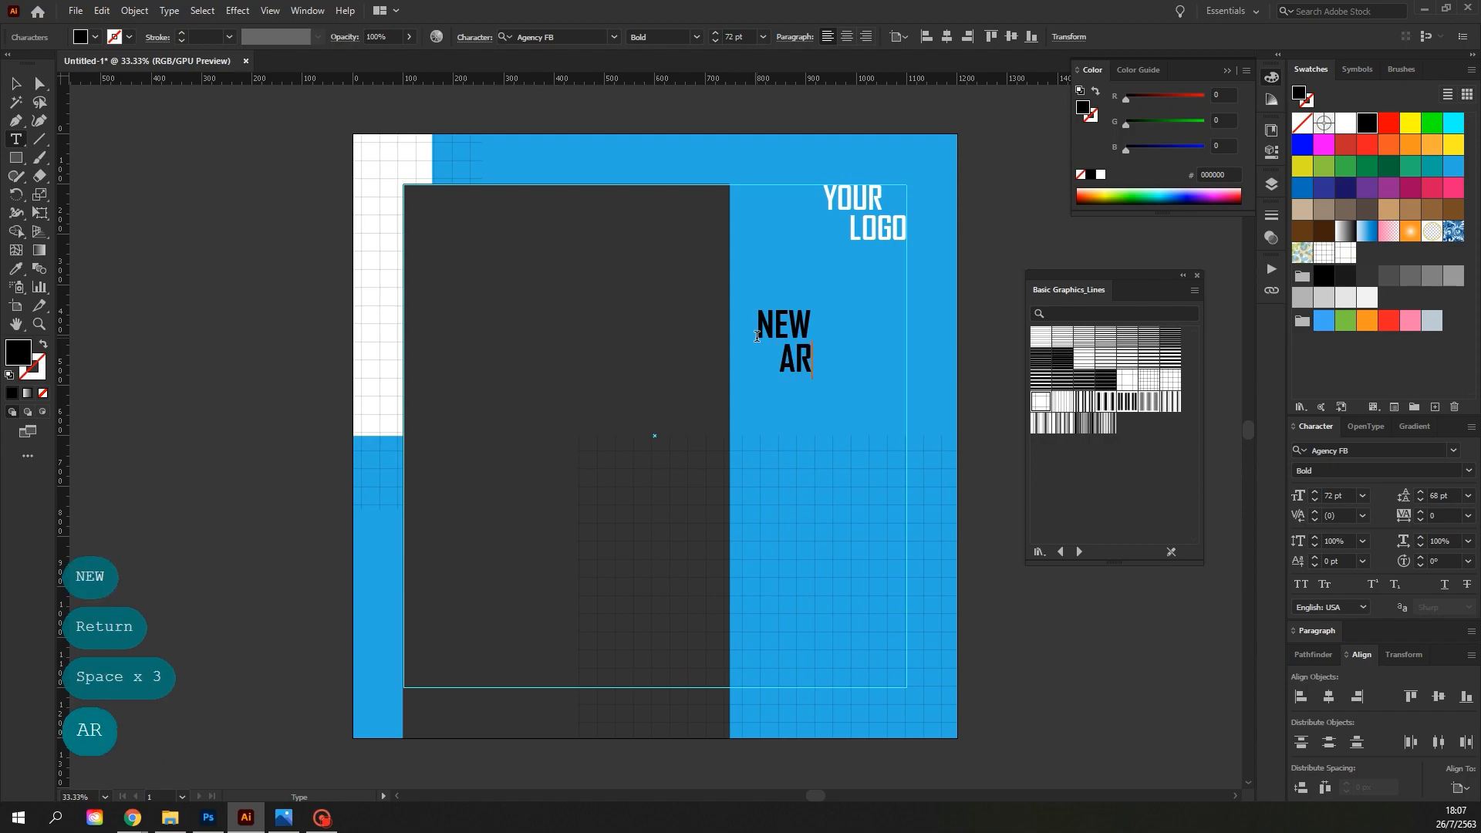
text(IVAL)
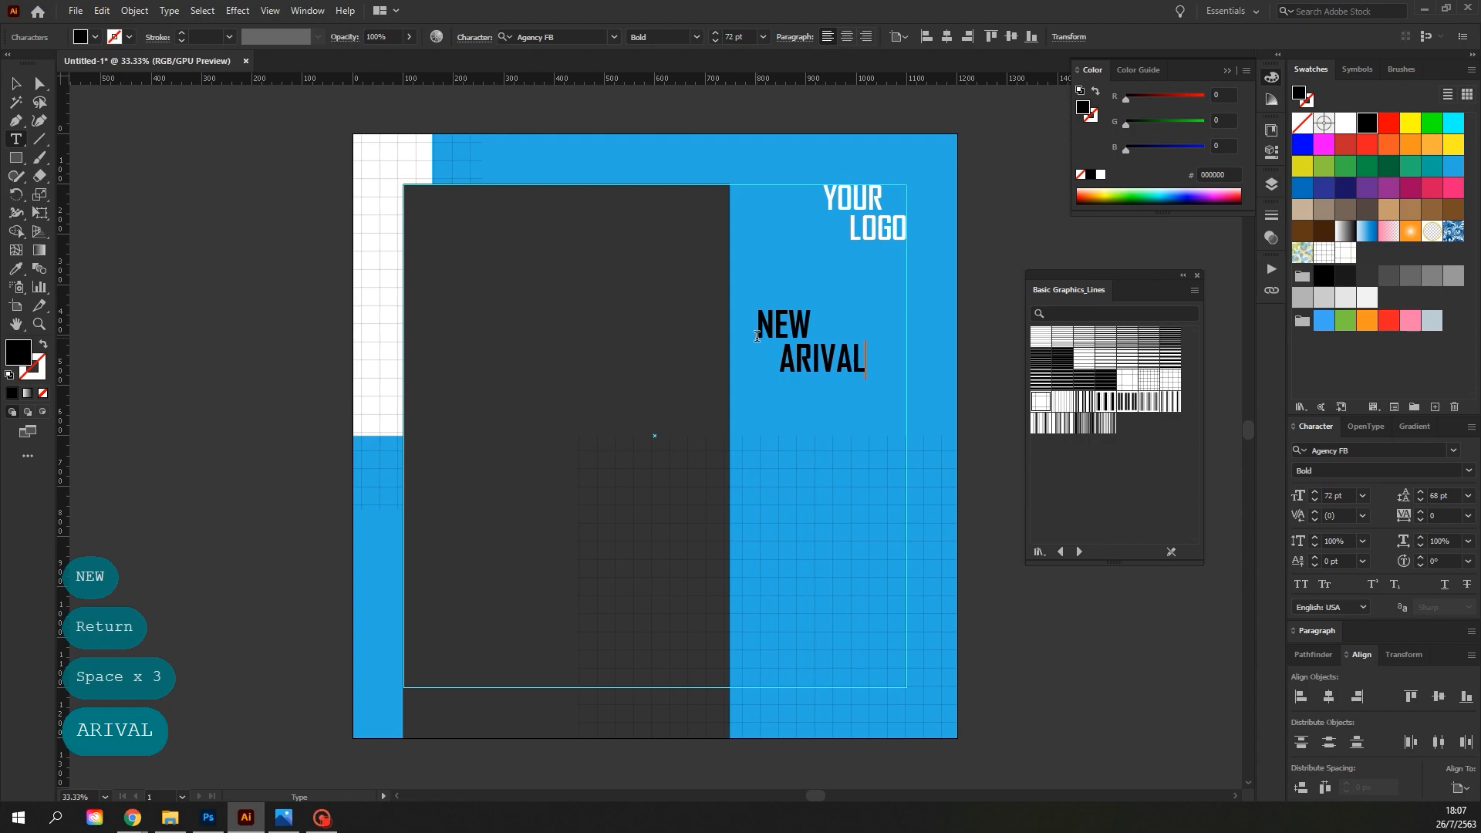
text(S)
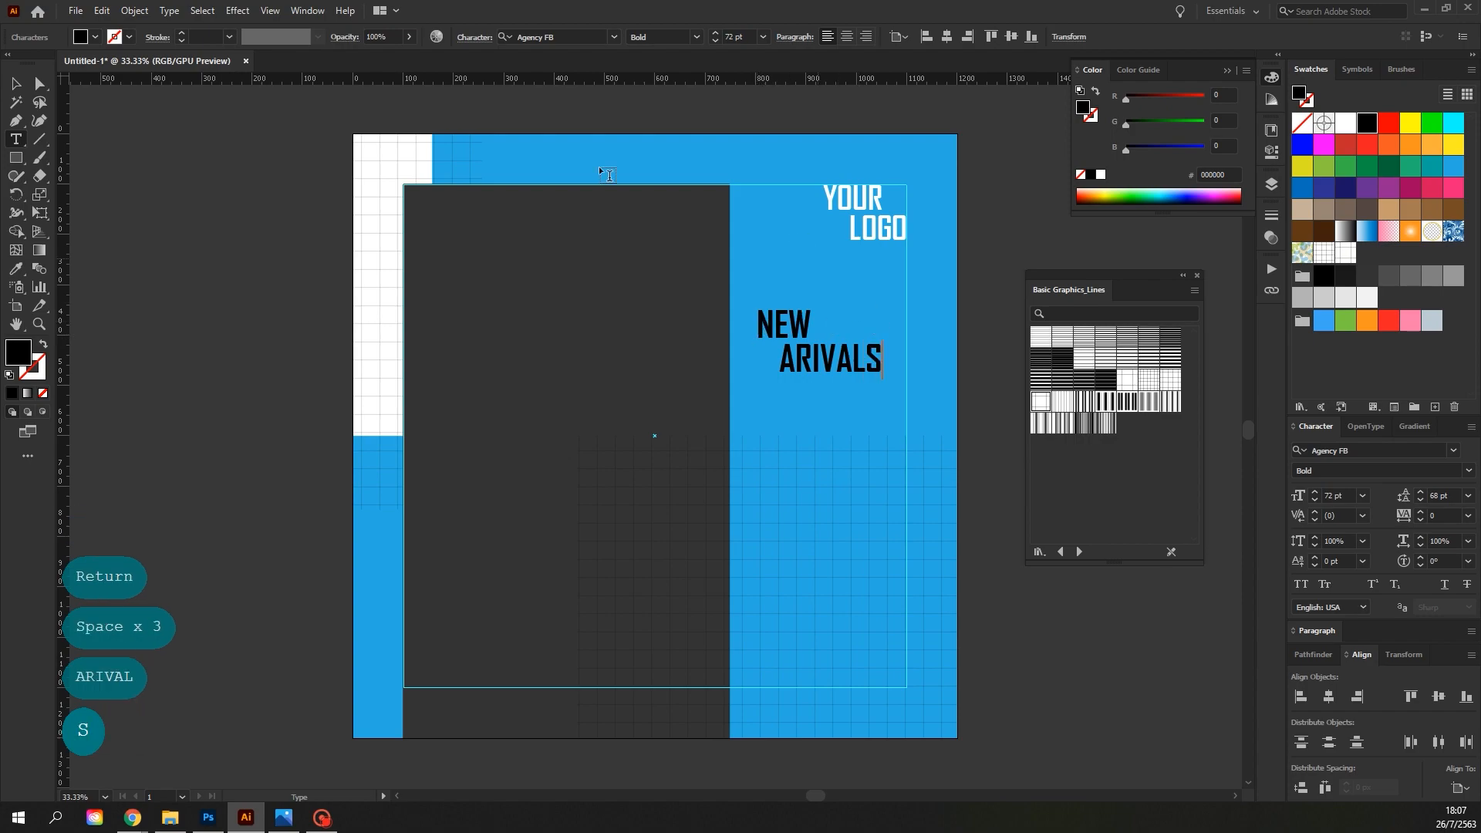
click(15, 83)
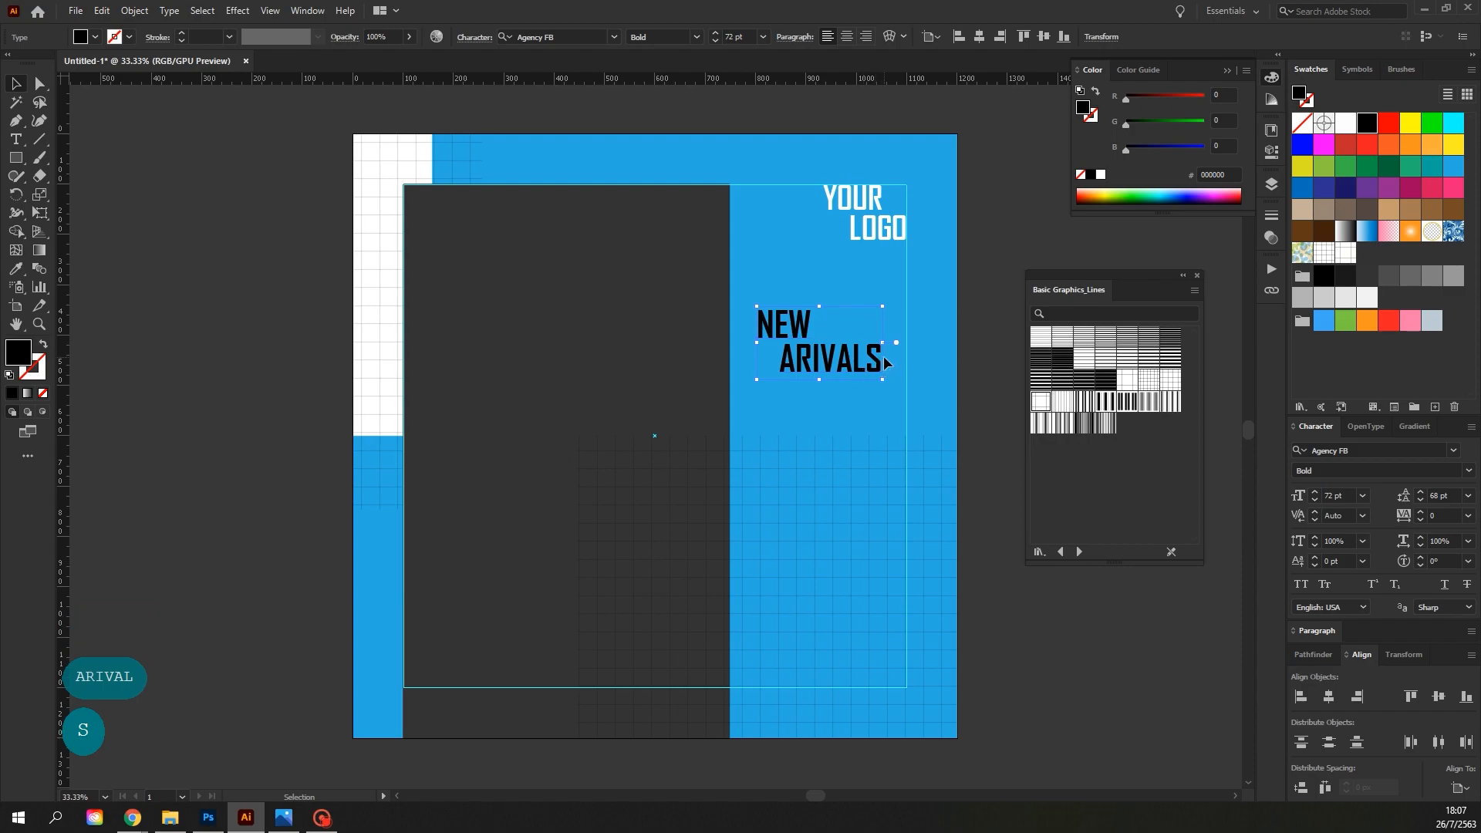
Move the headline to the margin guides' lower-right area, fill it white and scale it up to about 208 pt
drag(885, 343, 777, 668)
click(1345, 123)
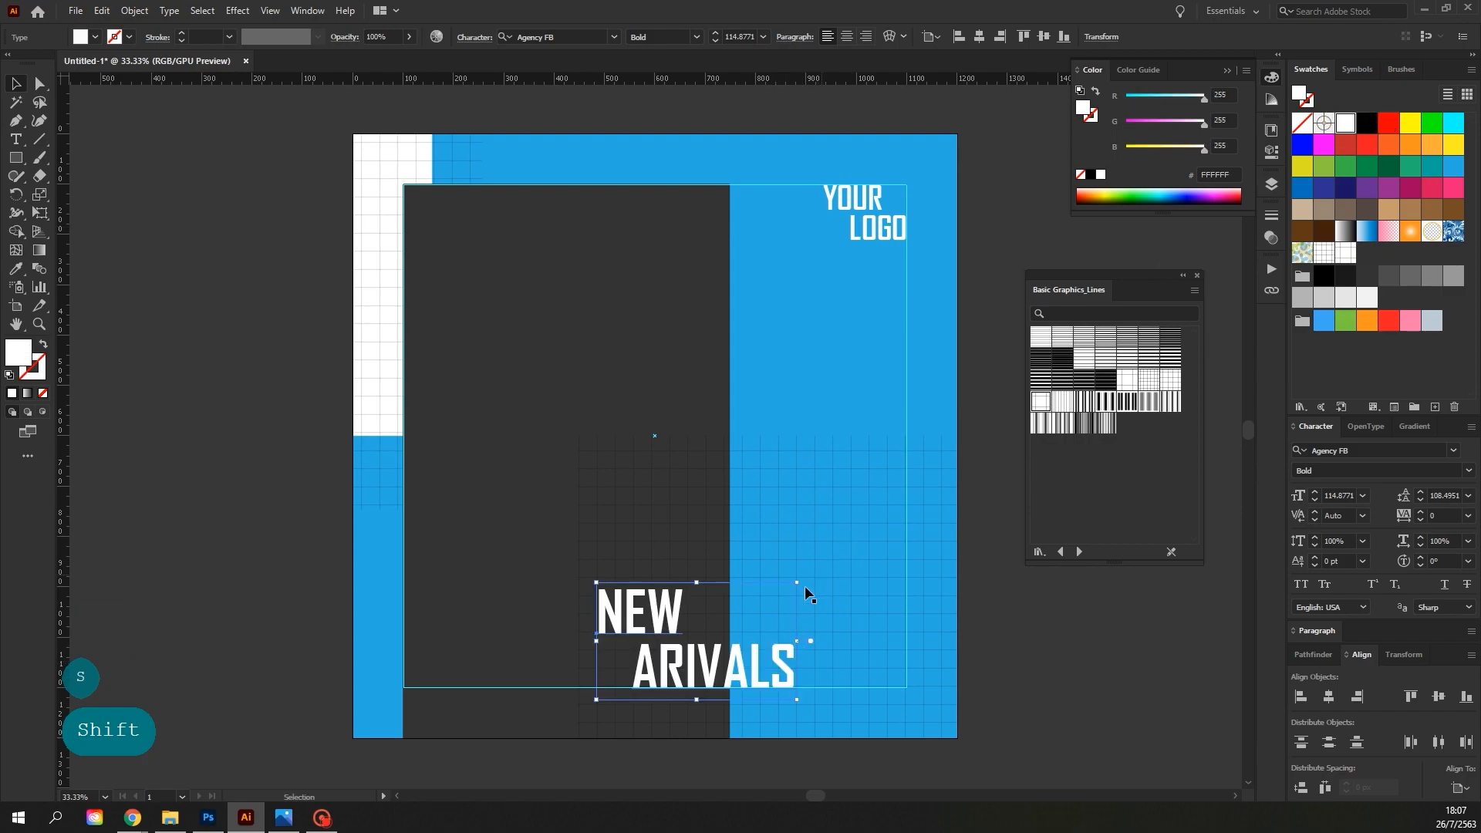
drag(797, 583, 907, 470)
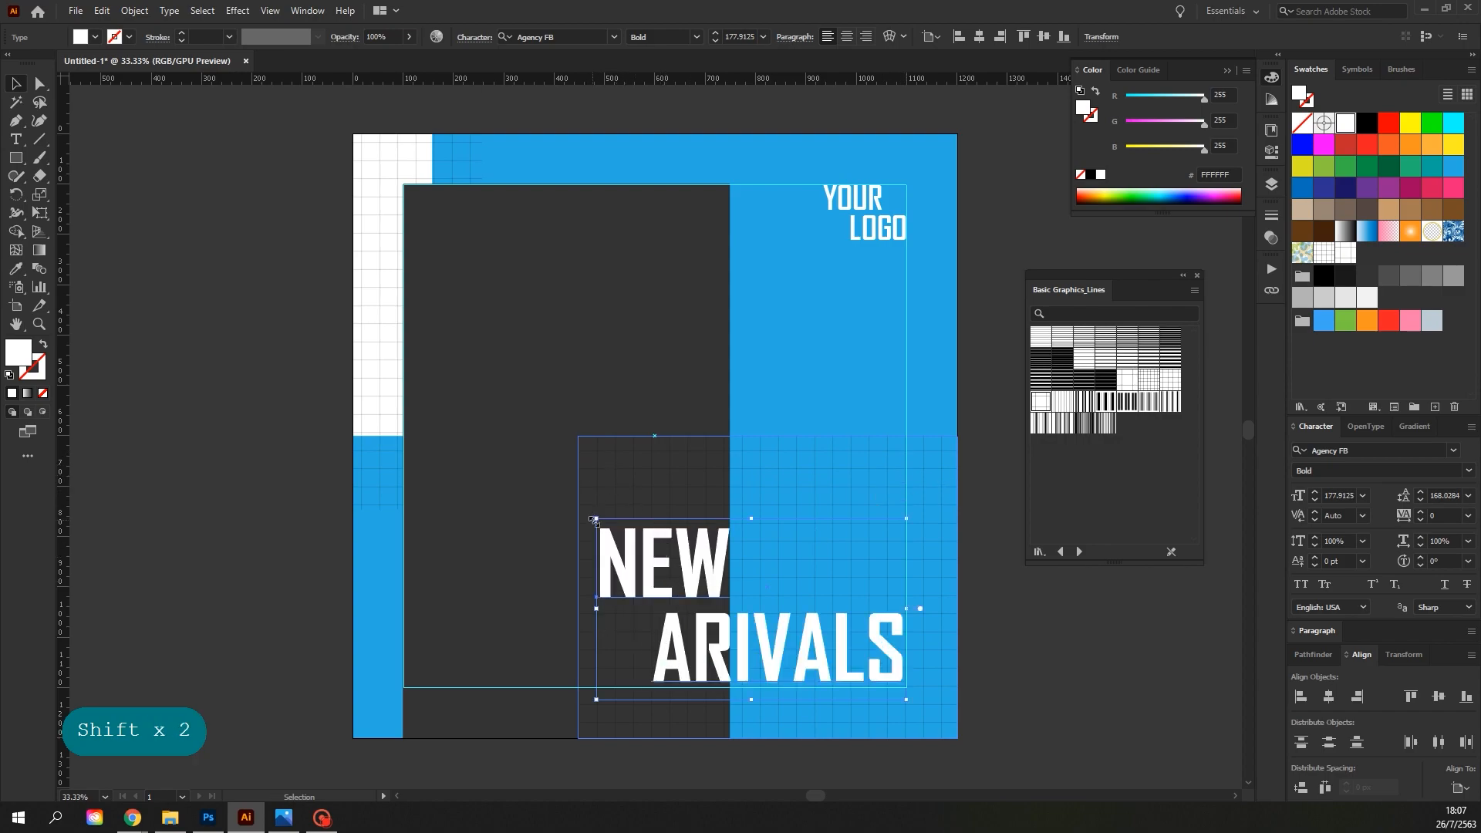
drag(595, 518, 544, 454)
Nudge the headline down and right to line up with the margin guides' lower-right corner
key(Down)
key(Down)
key(Down)
key(Down)
key(Down)
key(Down)
key(Down)
key(Down)
key(Down)
key(Down)
key(Down)
key(Down)
key(Down)
key(Down)
key(Down)
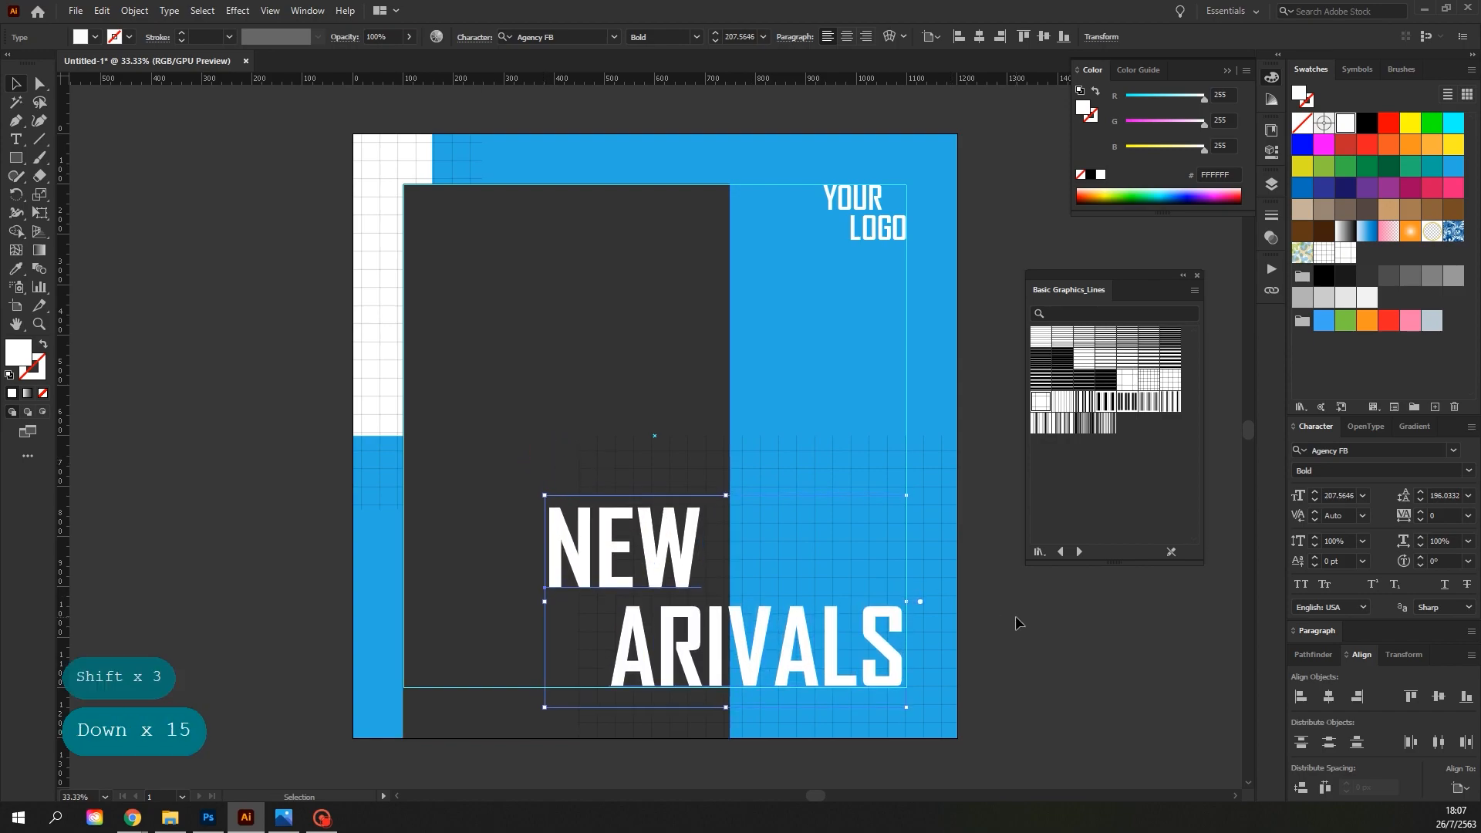
key(Right)
key(Right)
key(Right)
key(Right)
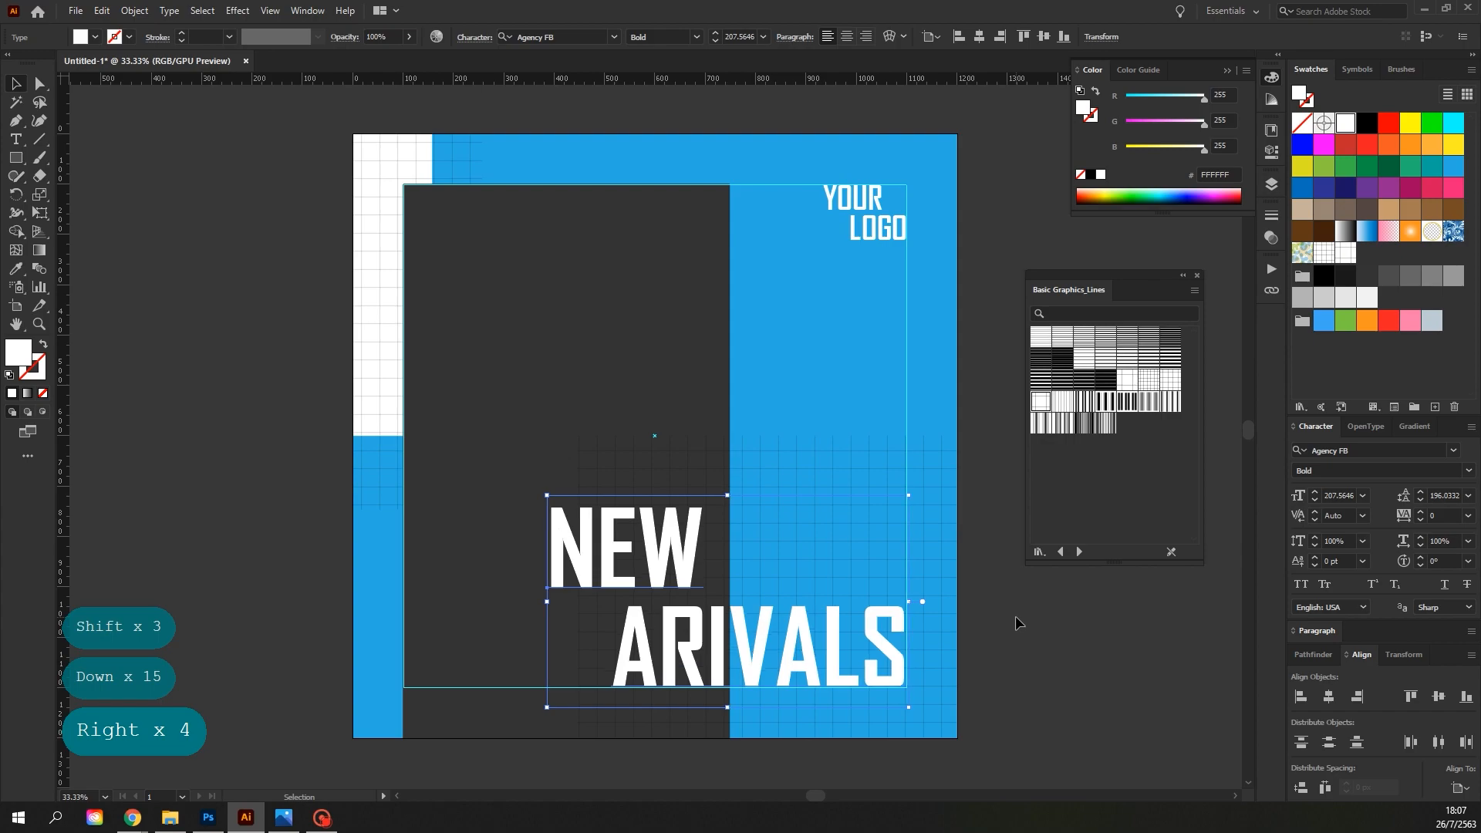
Duplicate the headline up and to the right, and turn the copy into an unfilled white outline with a 2 pt stroke
drag(833, 660, 940, 559)
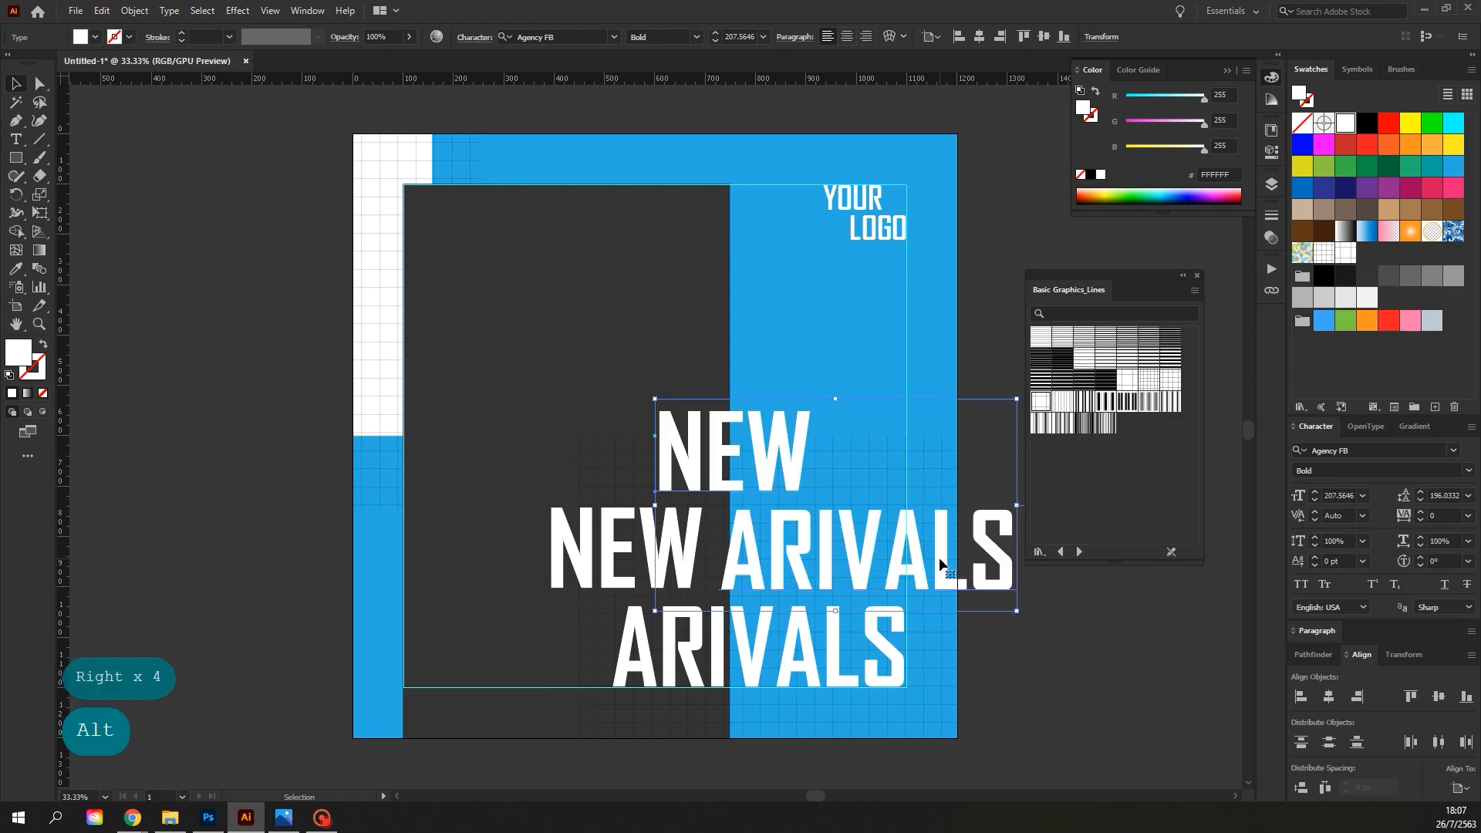
click(44, 345)
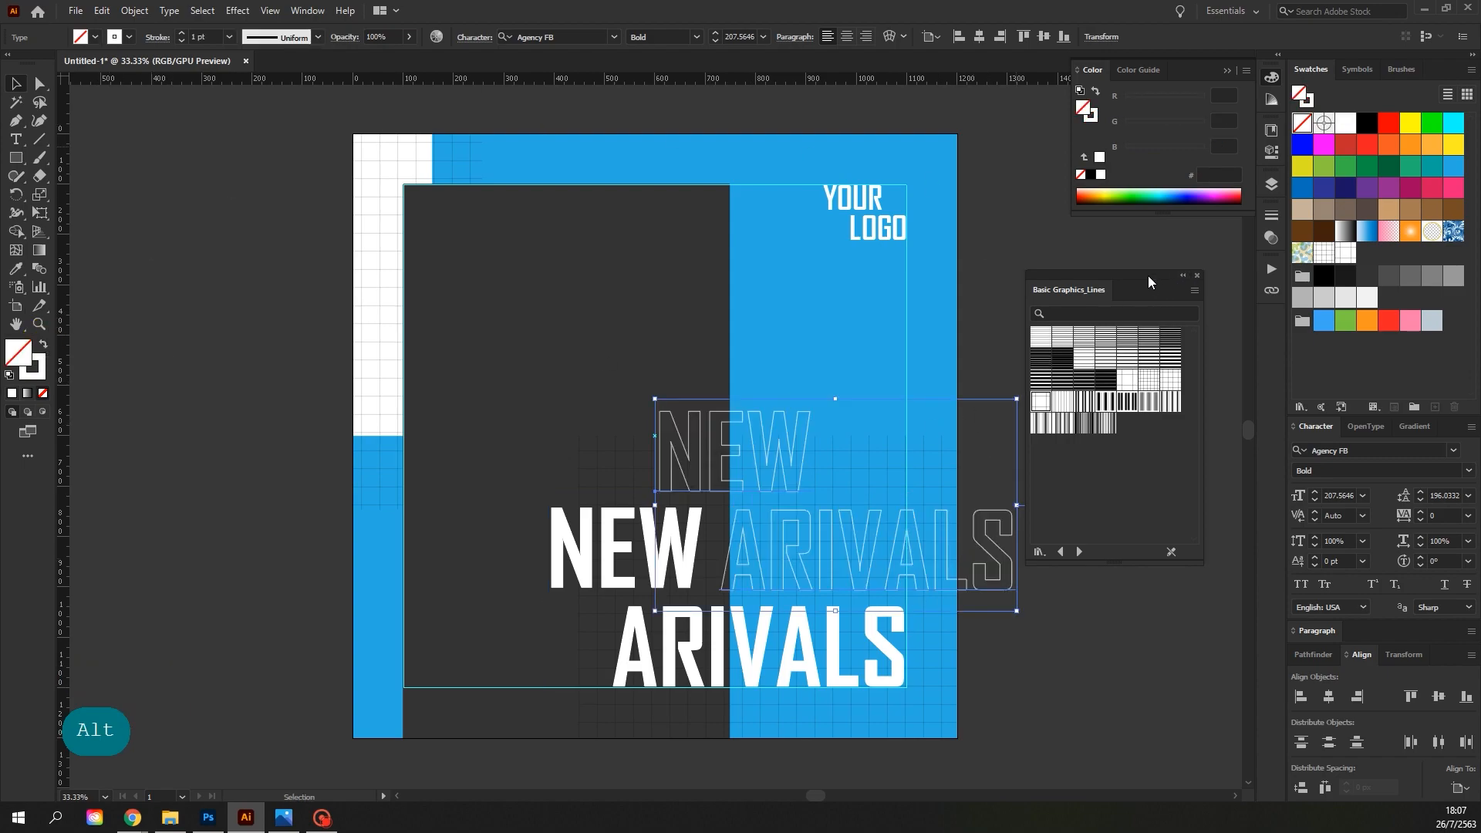
drag(1147, 276, 1173, 264)
click(1224, 264)
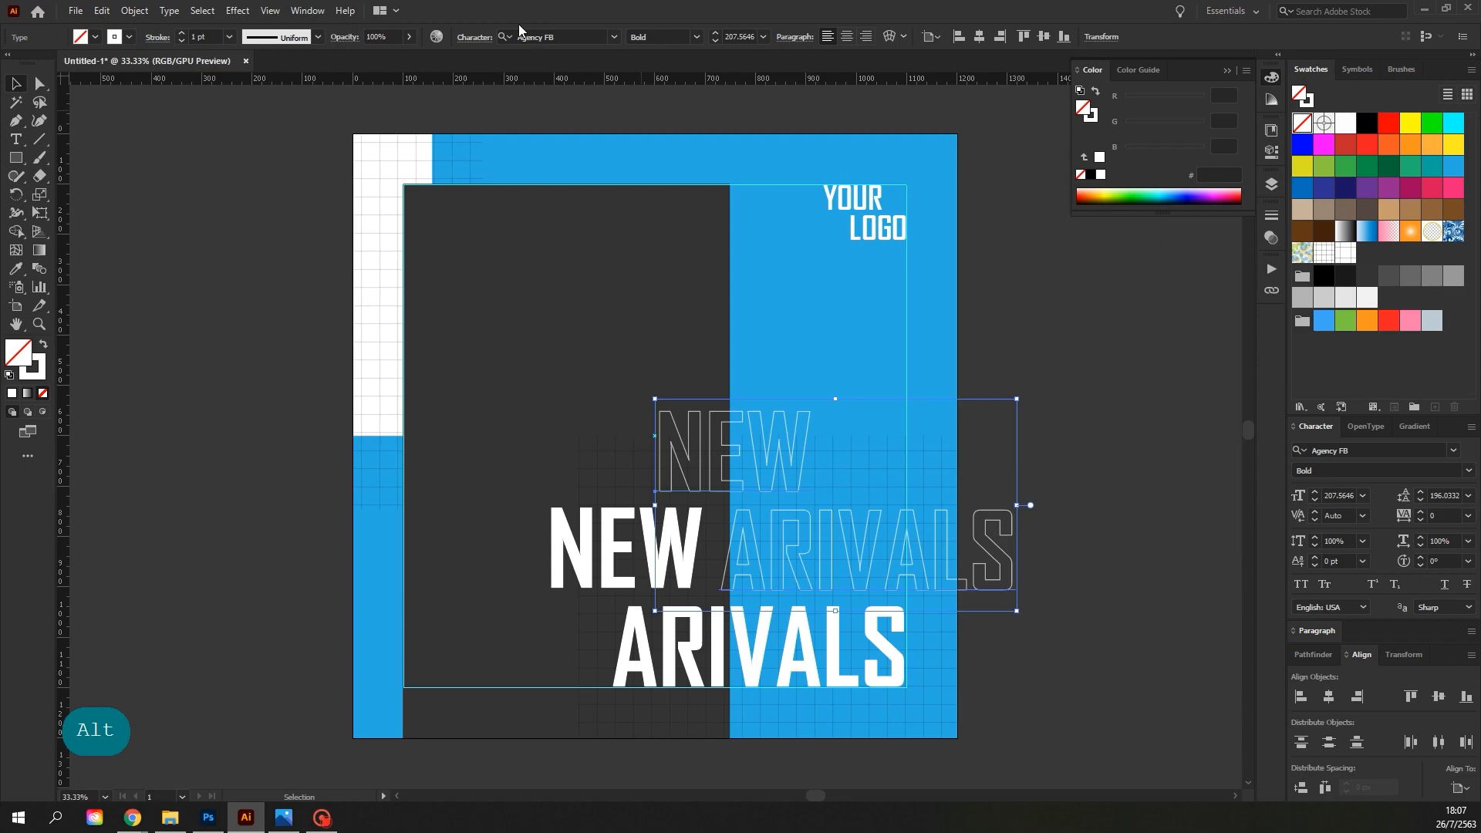
click(180, 34)
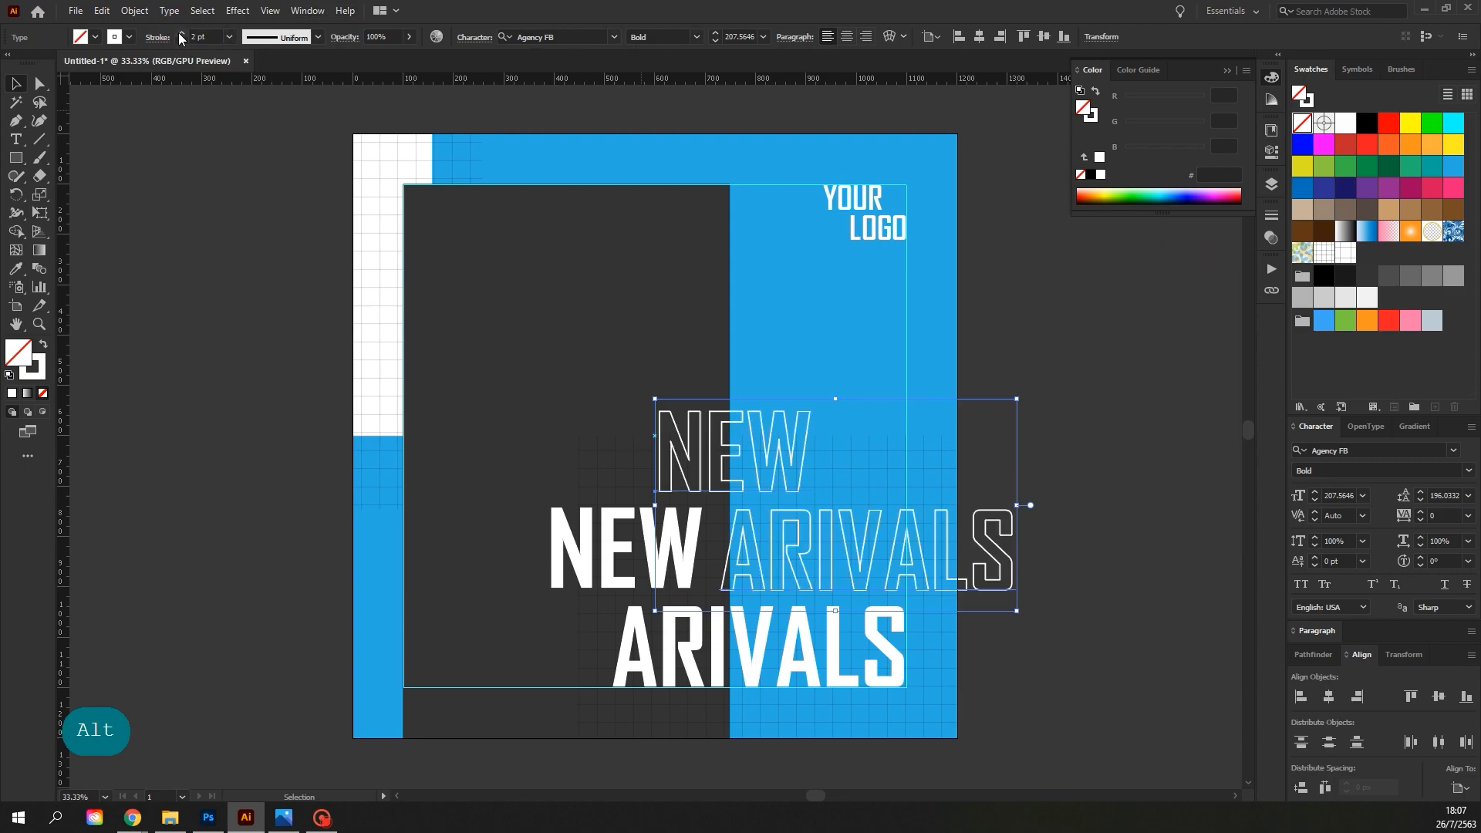
click(1133, 446)
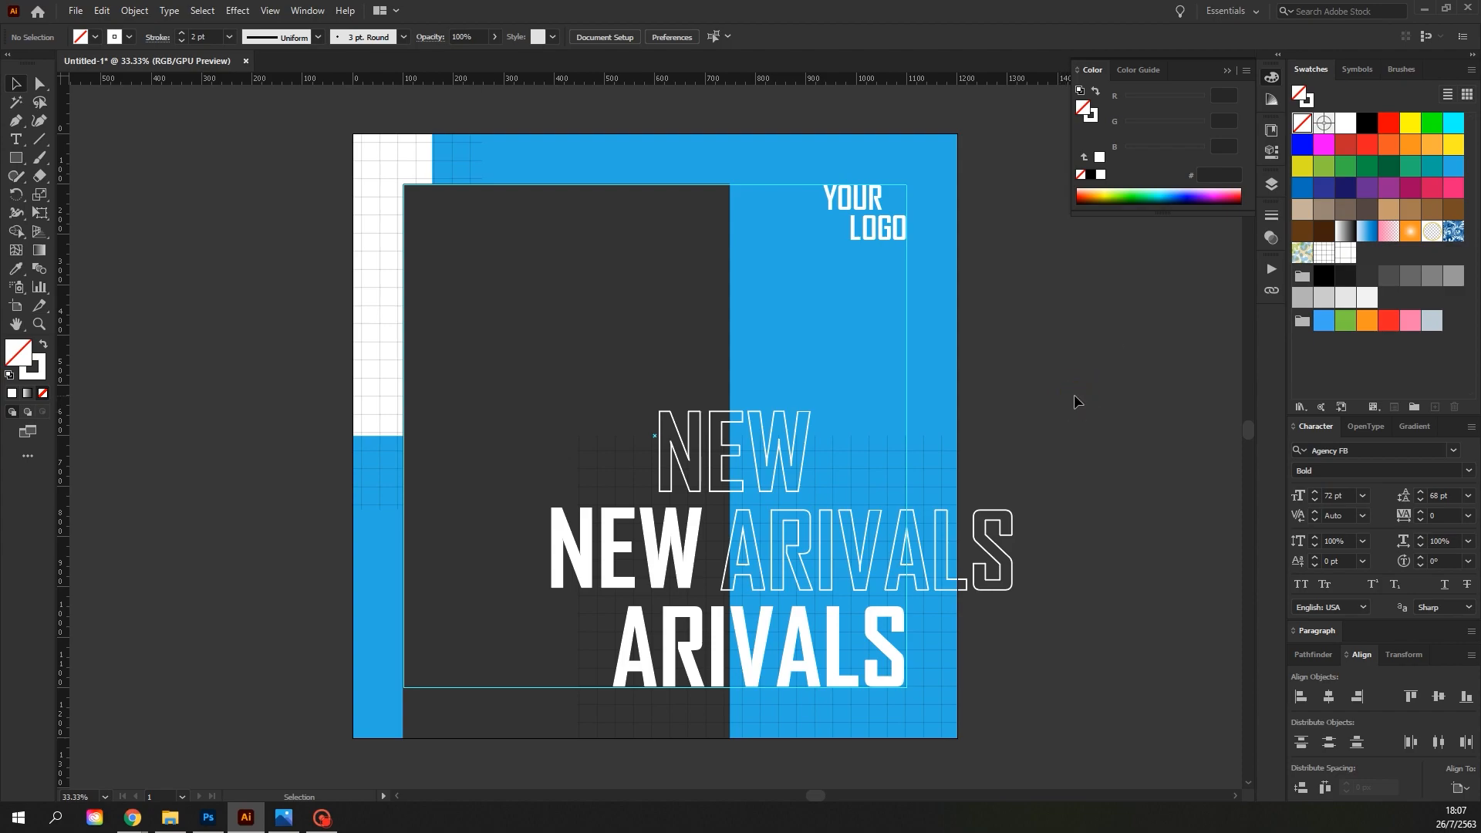
click(1230, 71)
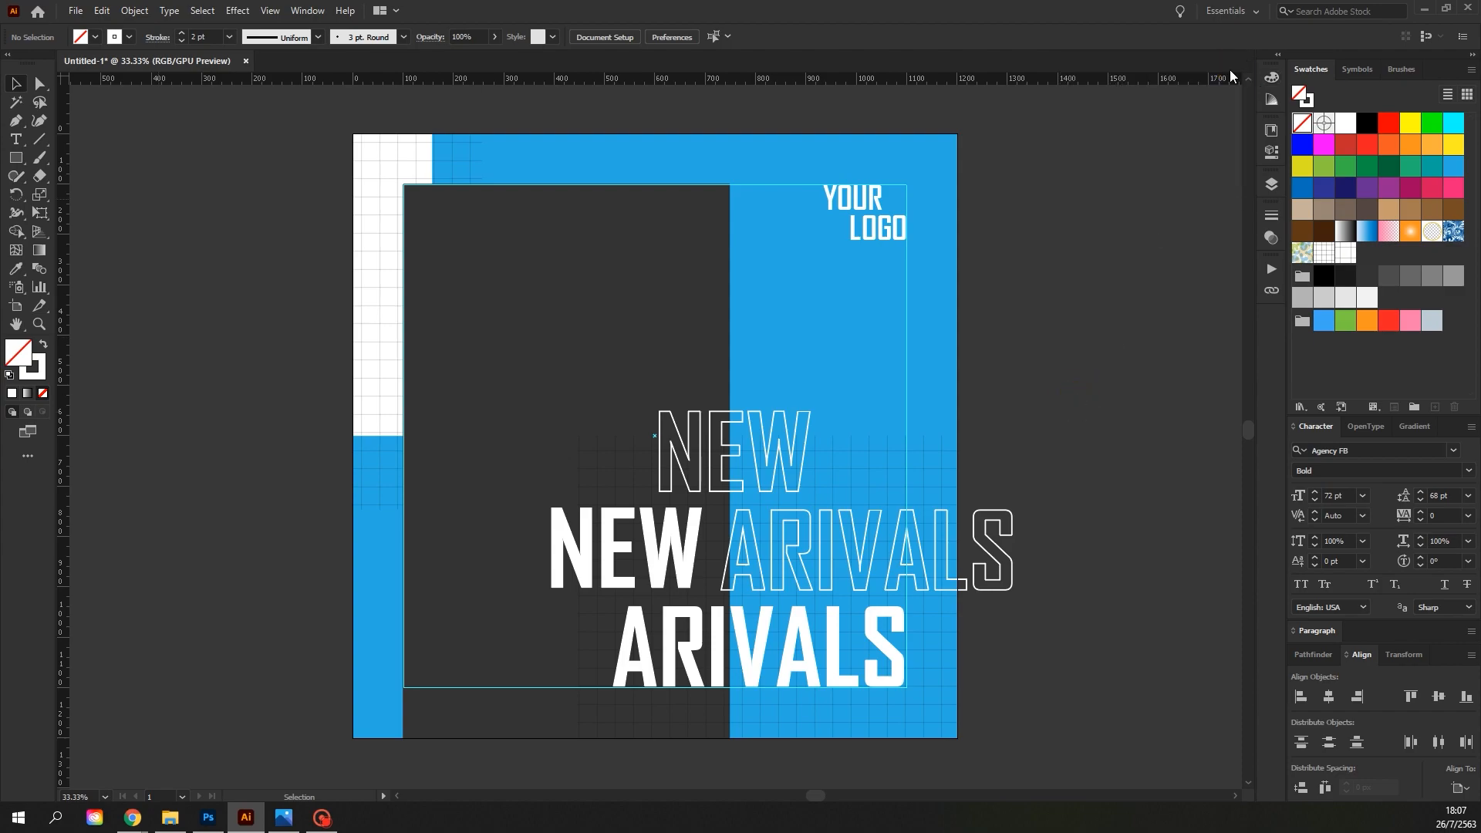
Place the image "15907 copy" over the artwork on the artboard
click(75, 11)
click(156, 271)
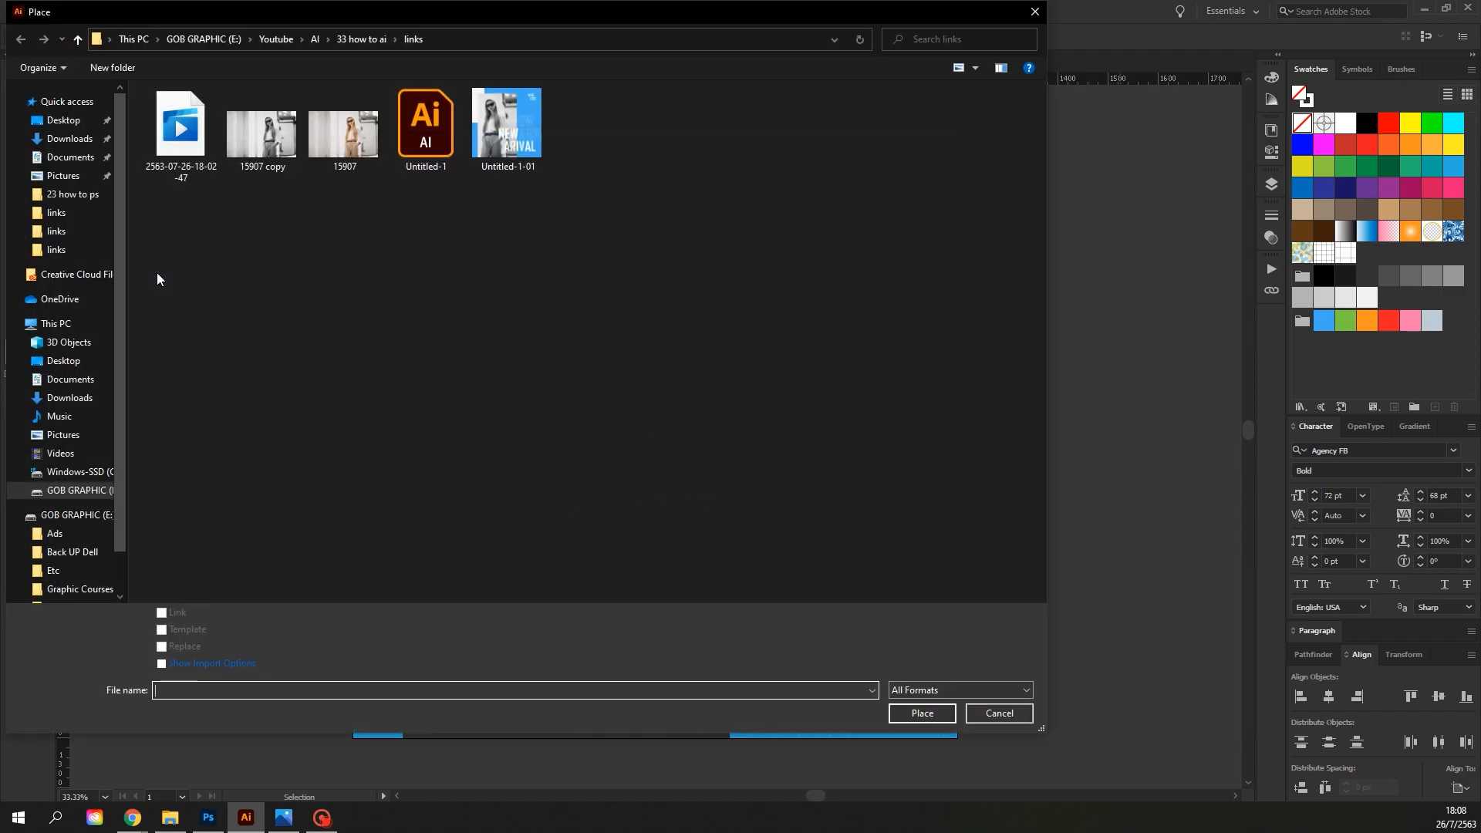
click(261, 158)
click(904, 712)
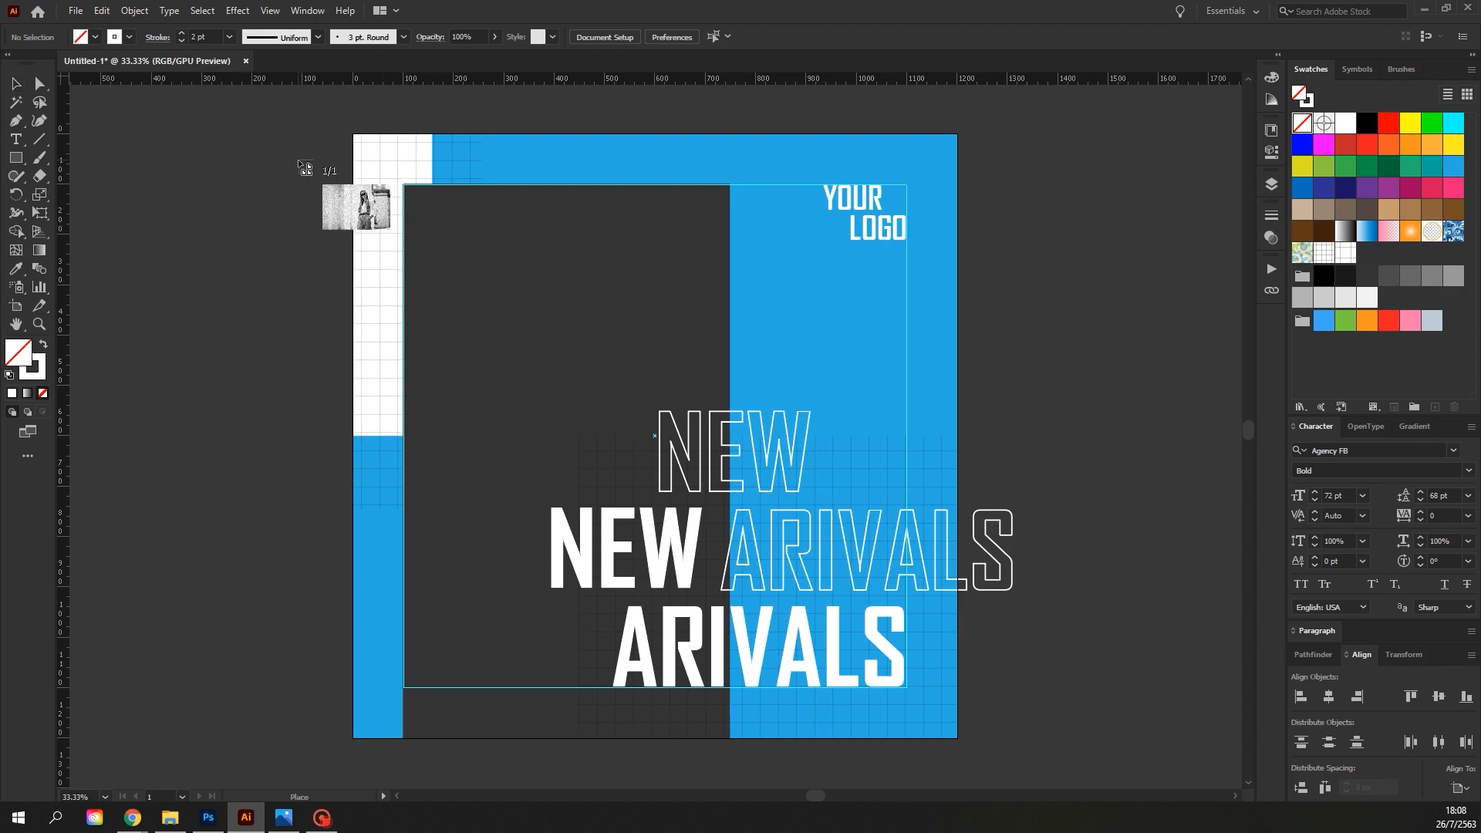
drag(298, 161, 671, 497)
Move and scale the photo to about 1713 by 1142 px so the woman covers the dark panel down to the artboard's bottom edge
drag(500, 270, 554, 296)
drag(530, 422, 540, 740)
drag(561, 330, 491, 331)
drag(461, 183, 461, 163)
Send the photo to the back and clip it with the dark panel using a clipping mask
right_click(506, 228)
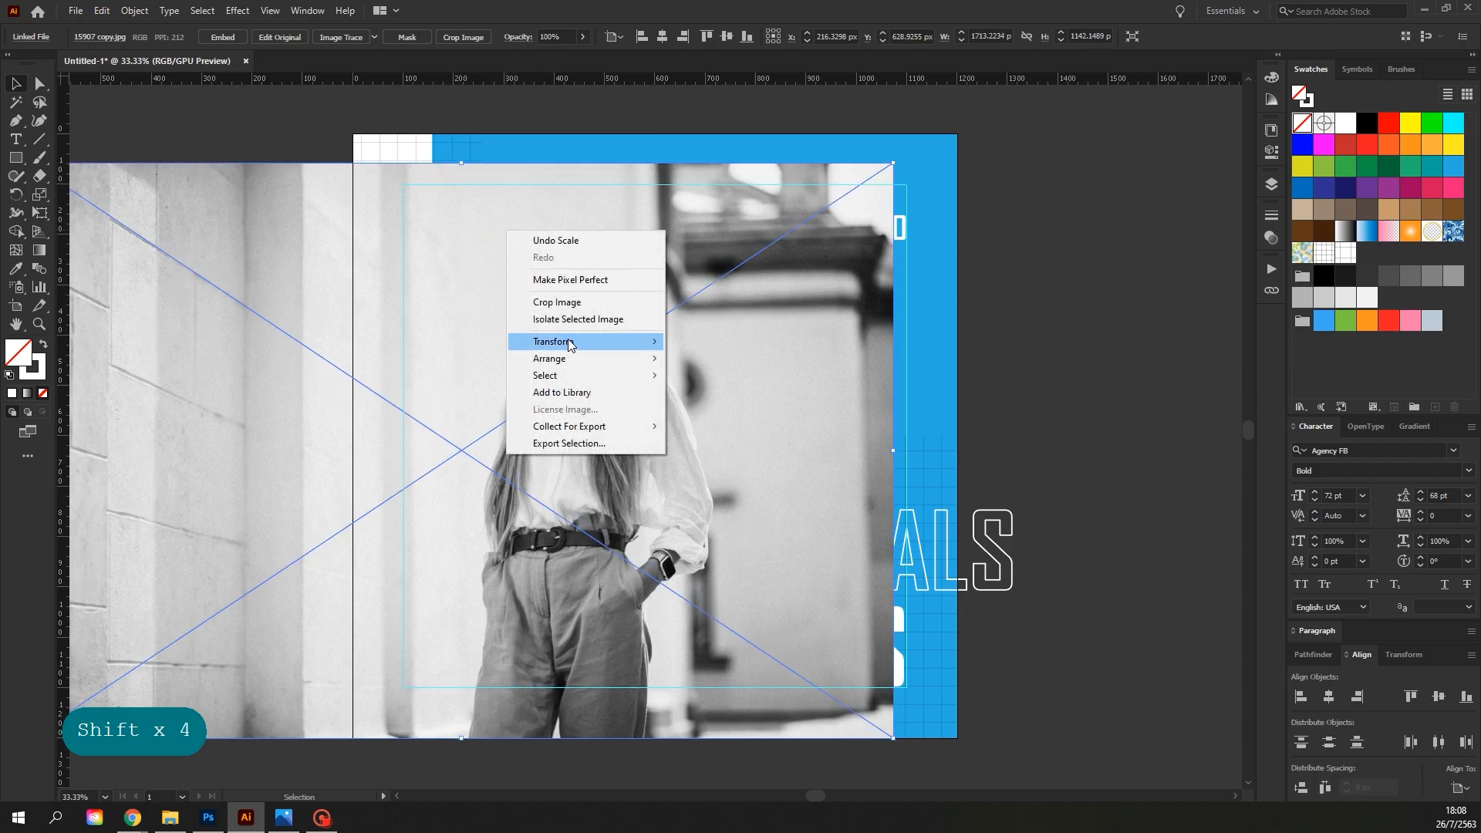
mouse_move(640, 358)
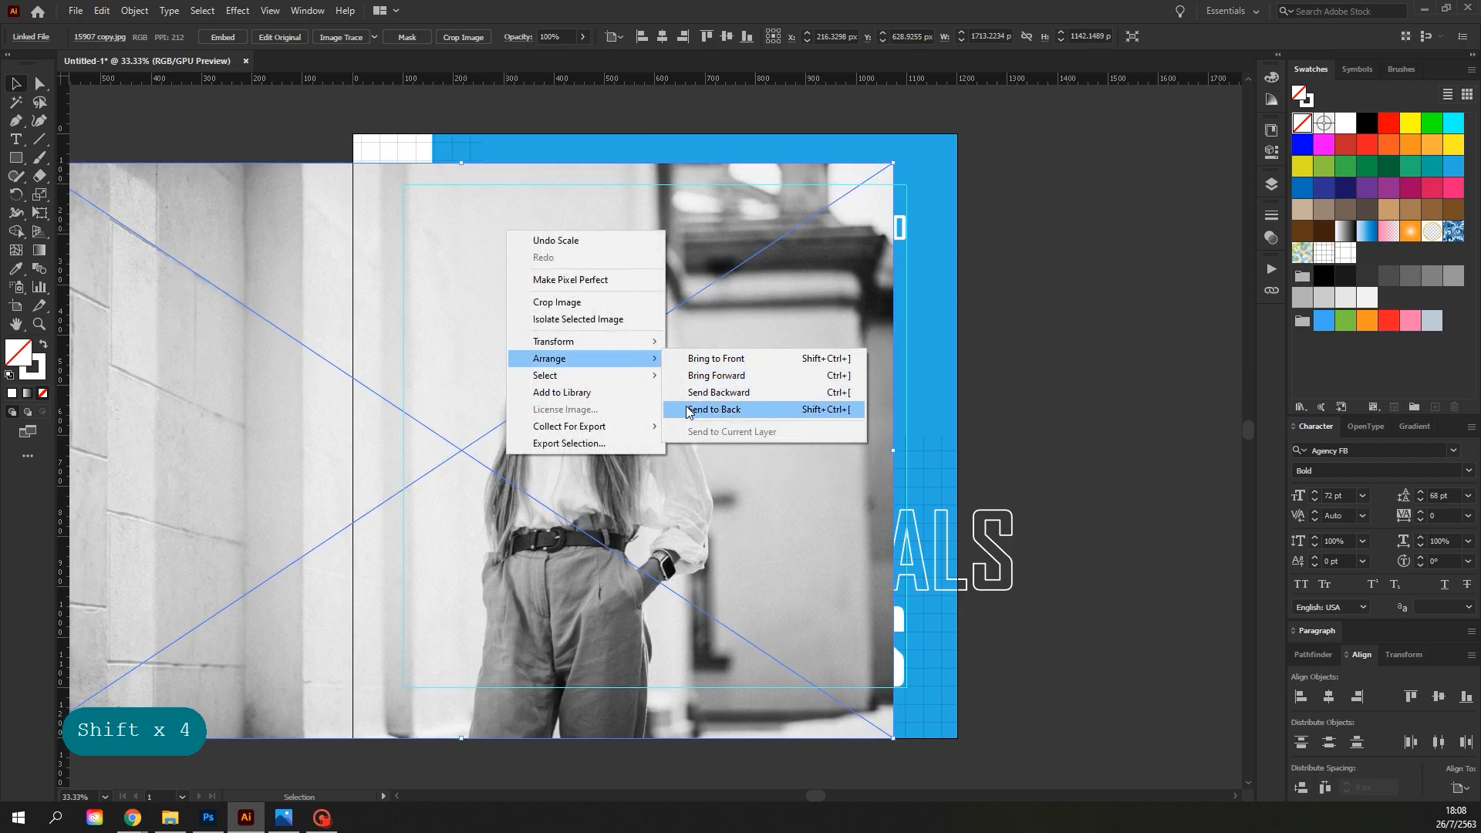
click(689, 409)
shift+click(569, 272)
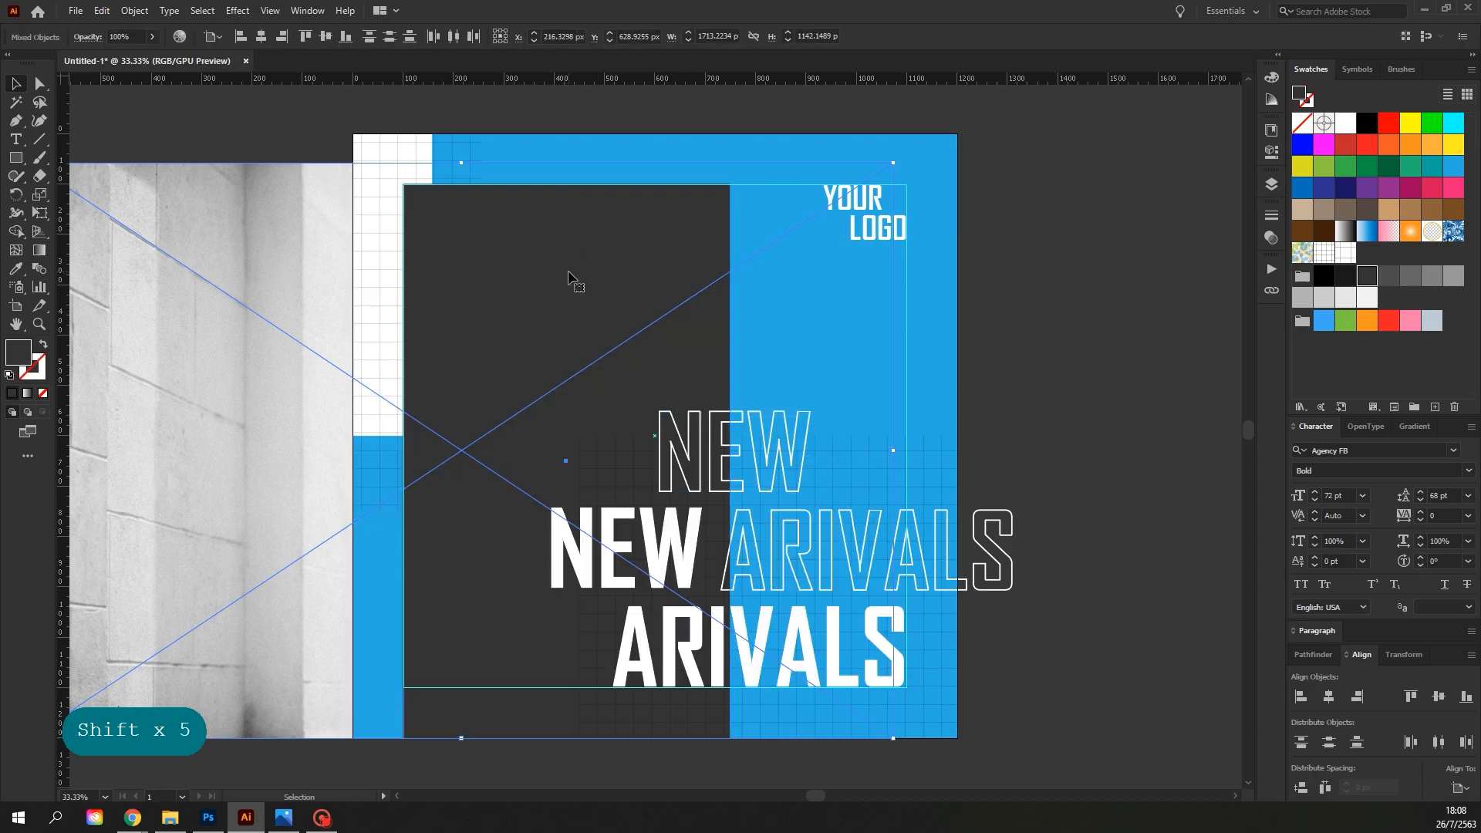
click(135, 11)
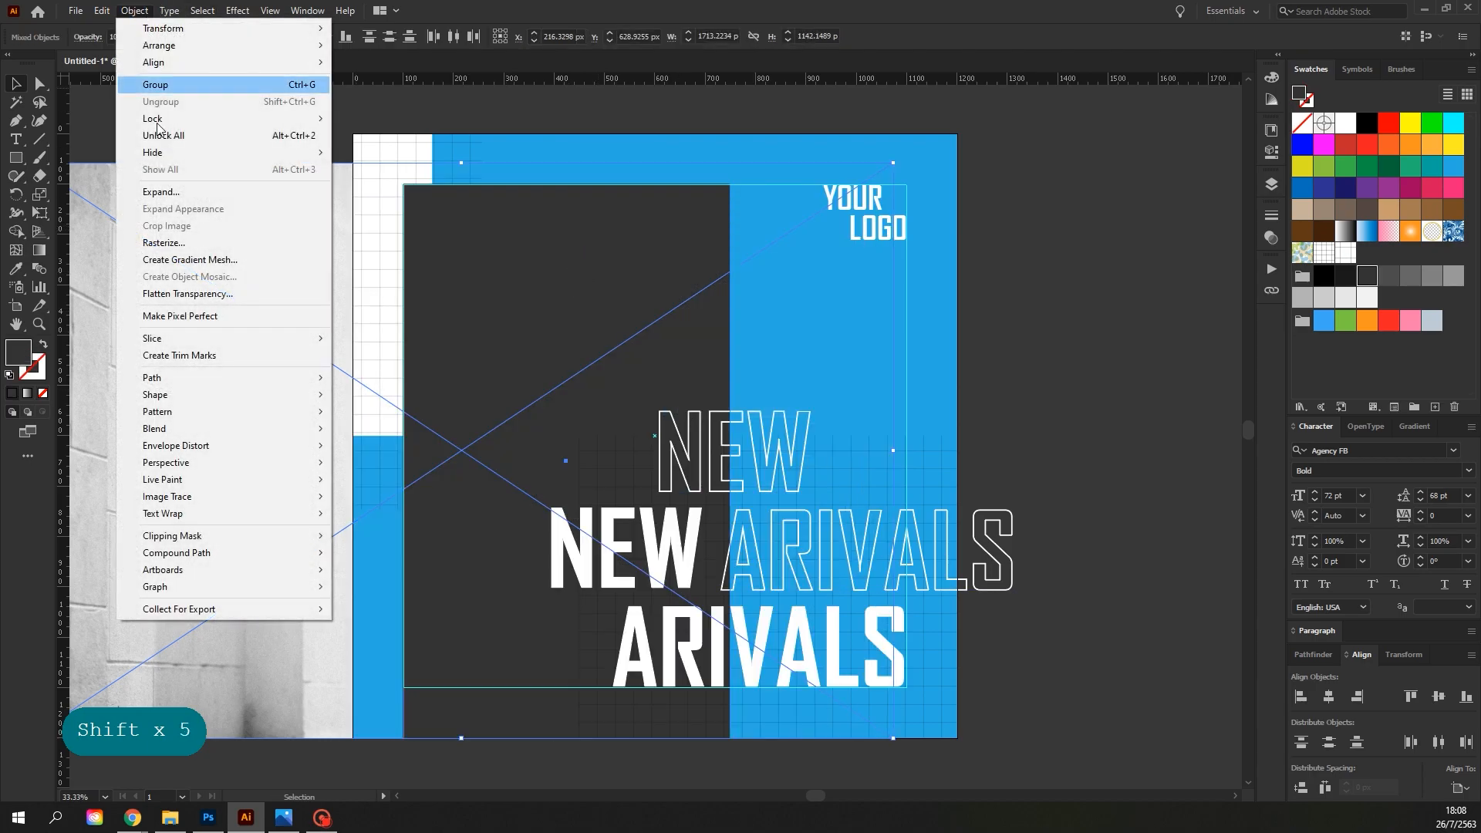
mouse_move(254, 537)
click(340, 537)
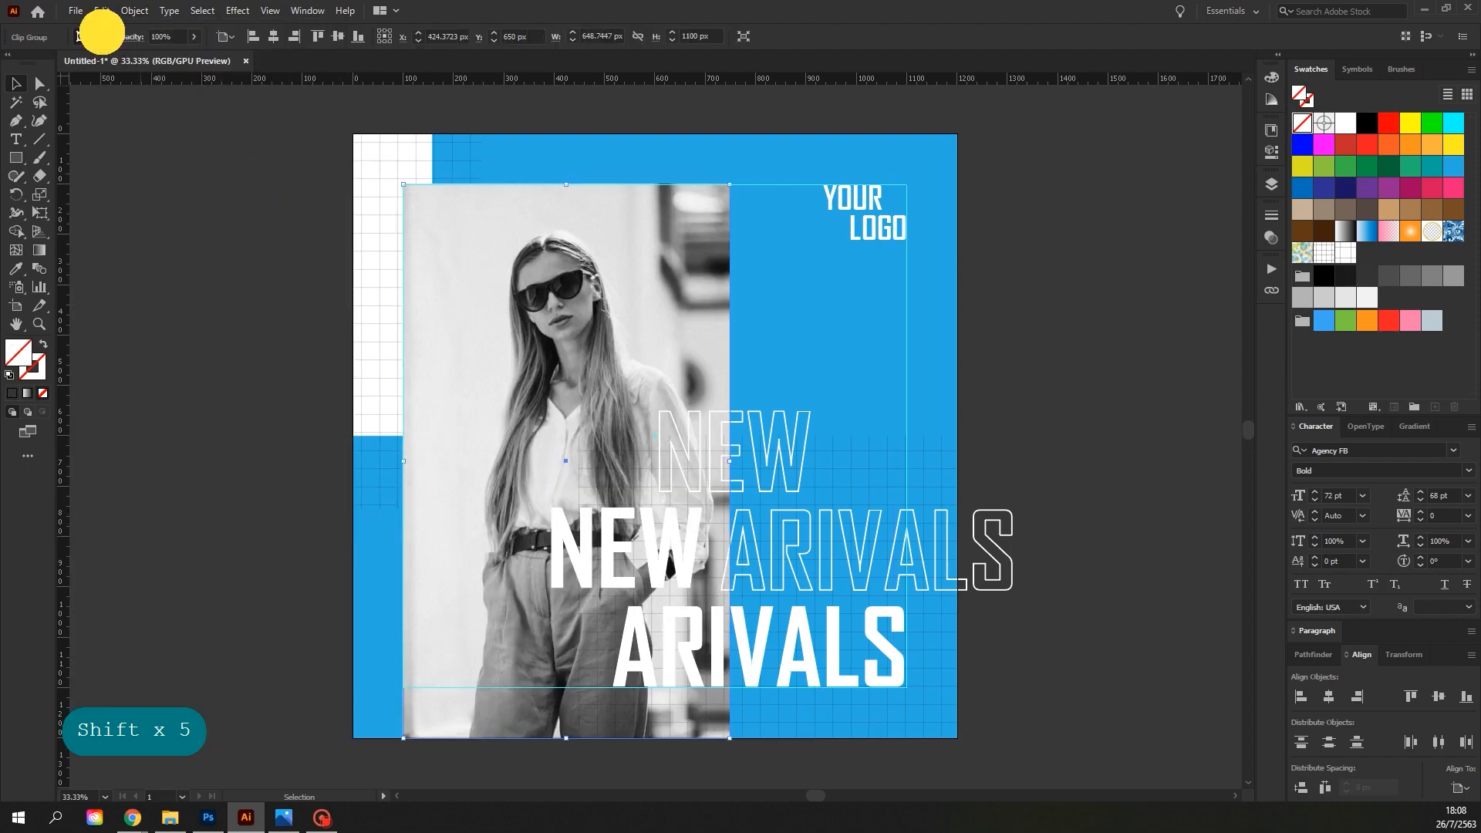
Edit the clipping mask's contents, shifting the photo left and enlarging it to about 1759 by 1173 px
click(101, 36)
drag(502, 354, 476, 351)
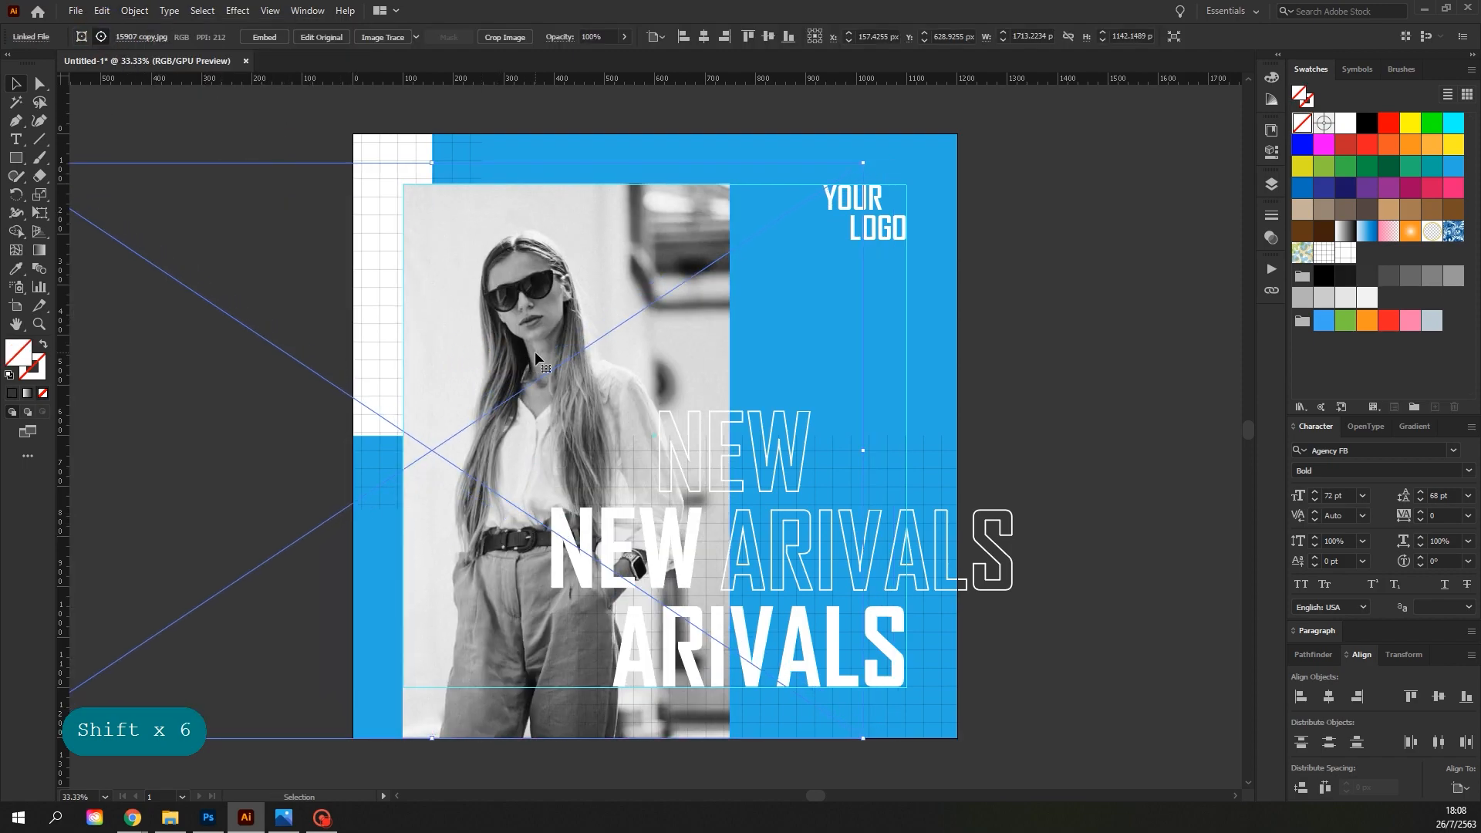
drag(432, 165, 433, 148)
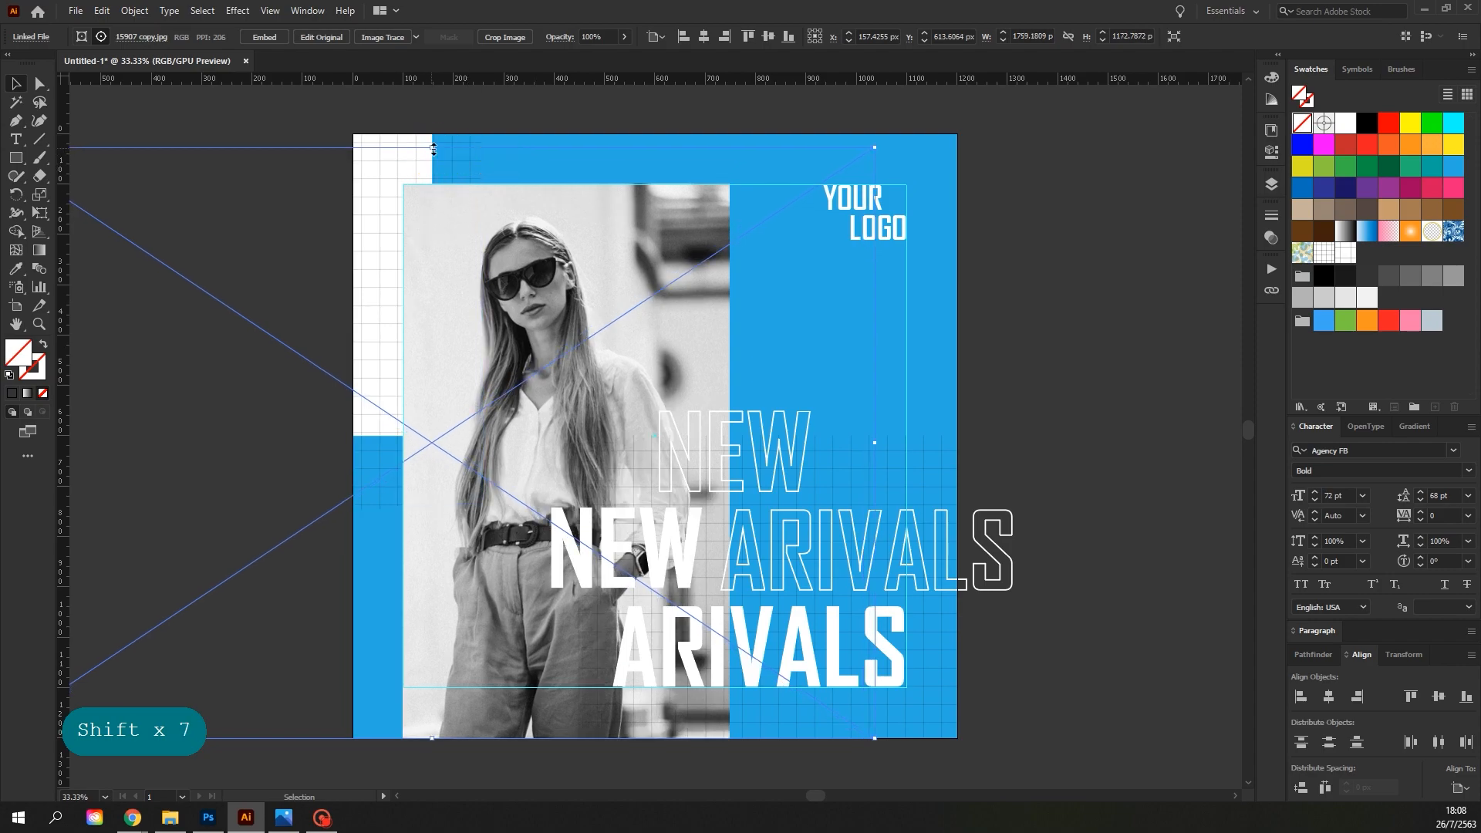
click(1080, 450)
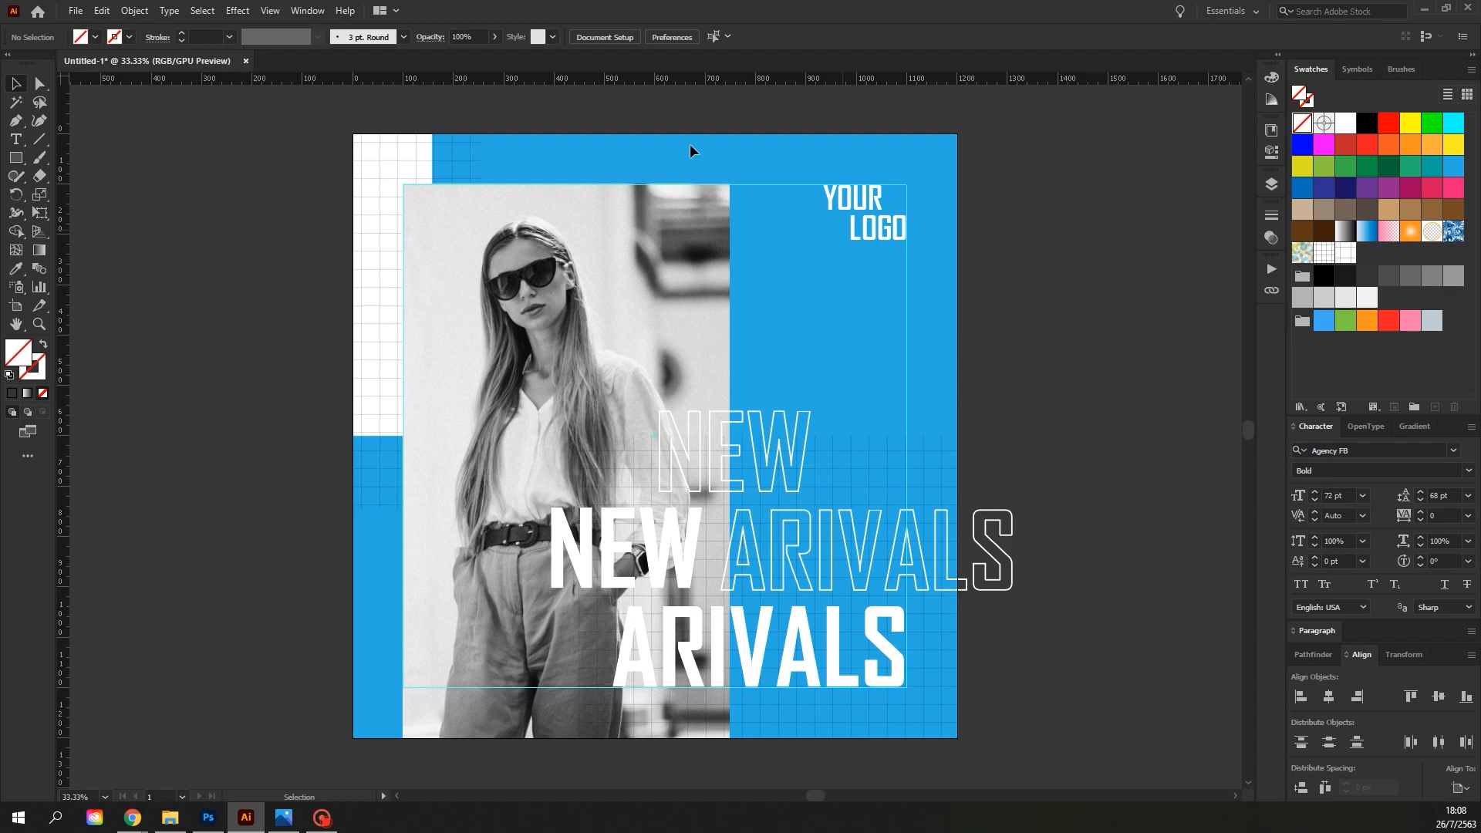
Hide the guides and clear the selection
click(270, 10)
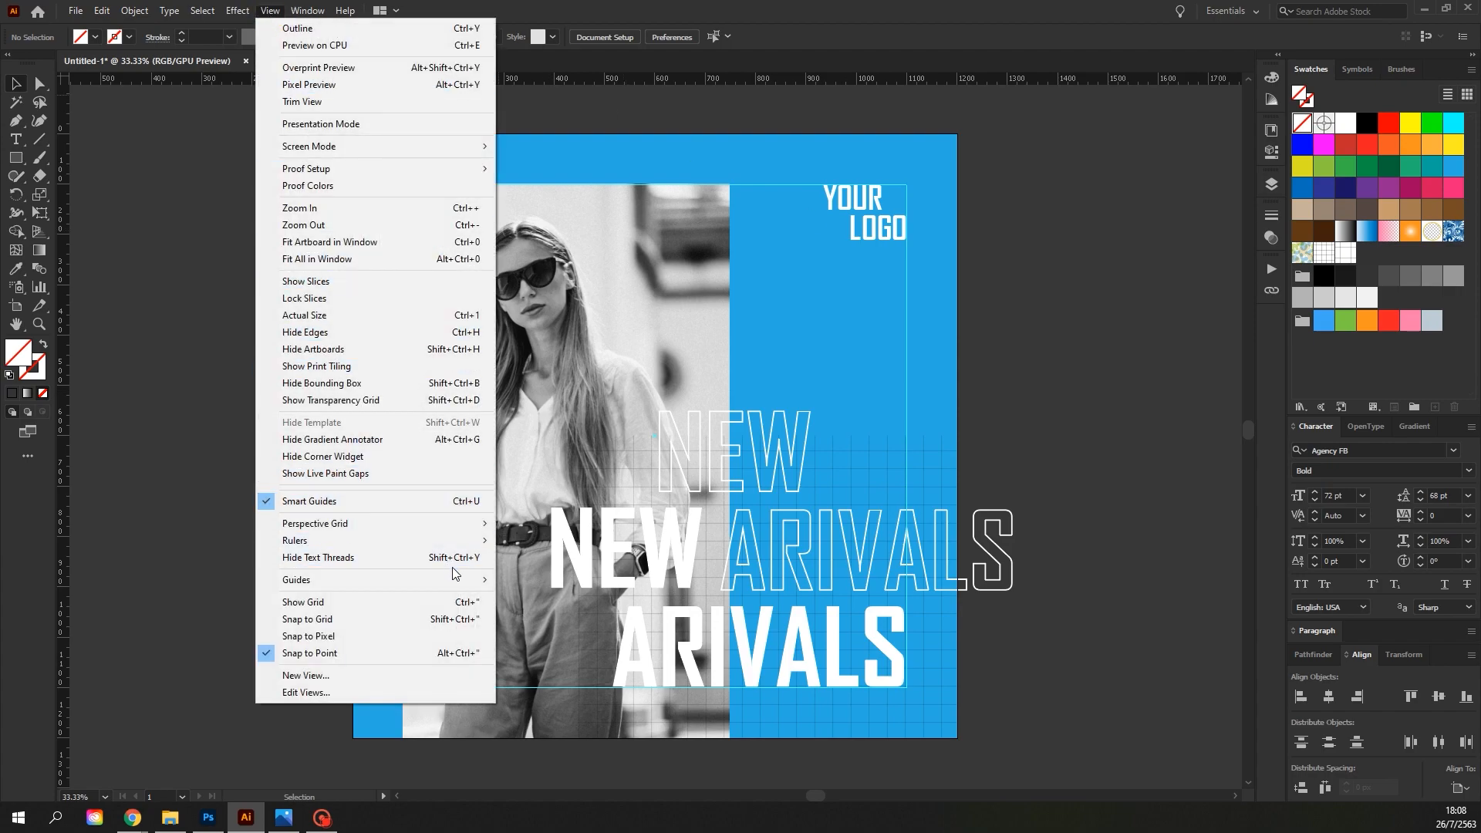
mouse_move(455, 579)
click(513, 578)
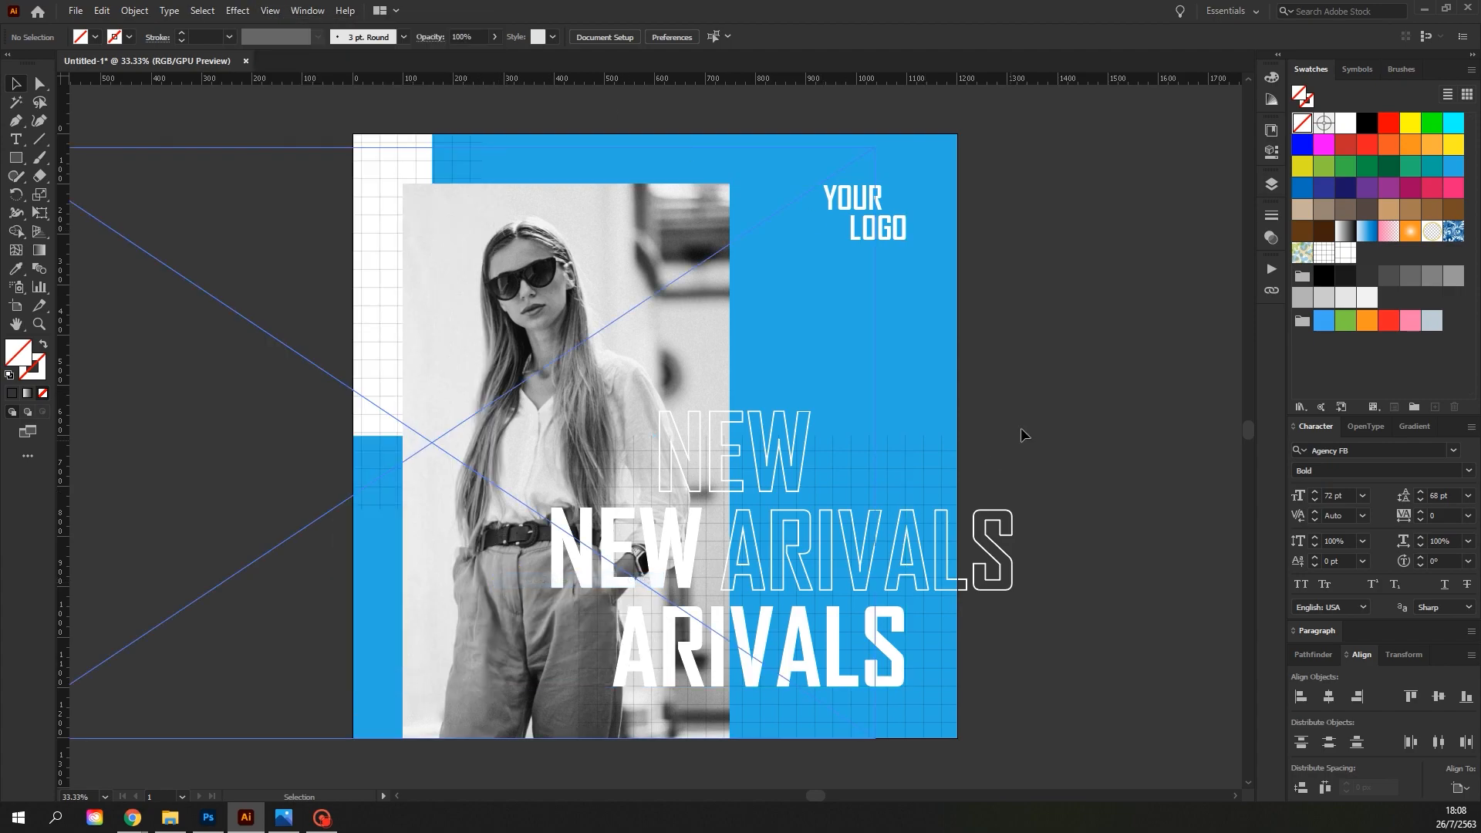
click(1023, 426)
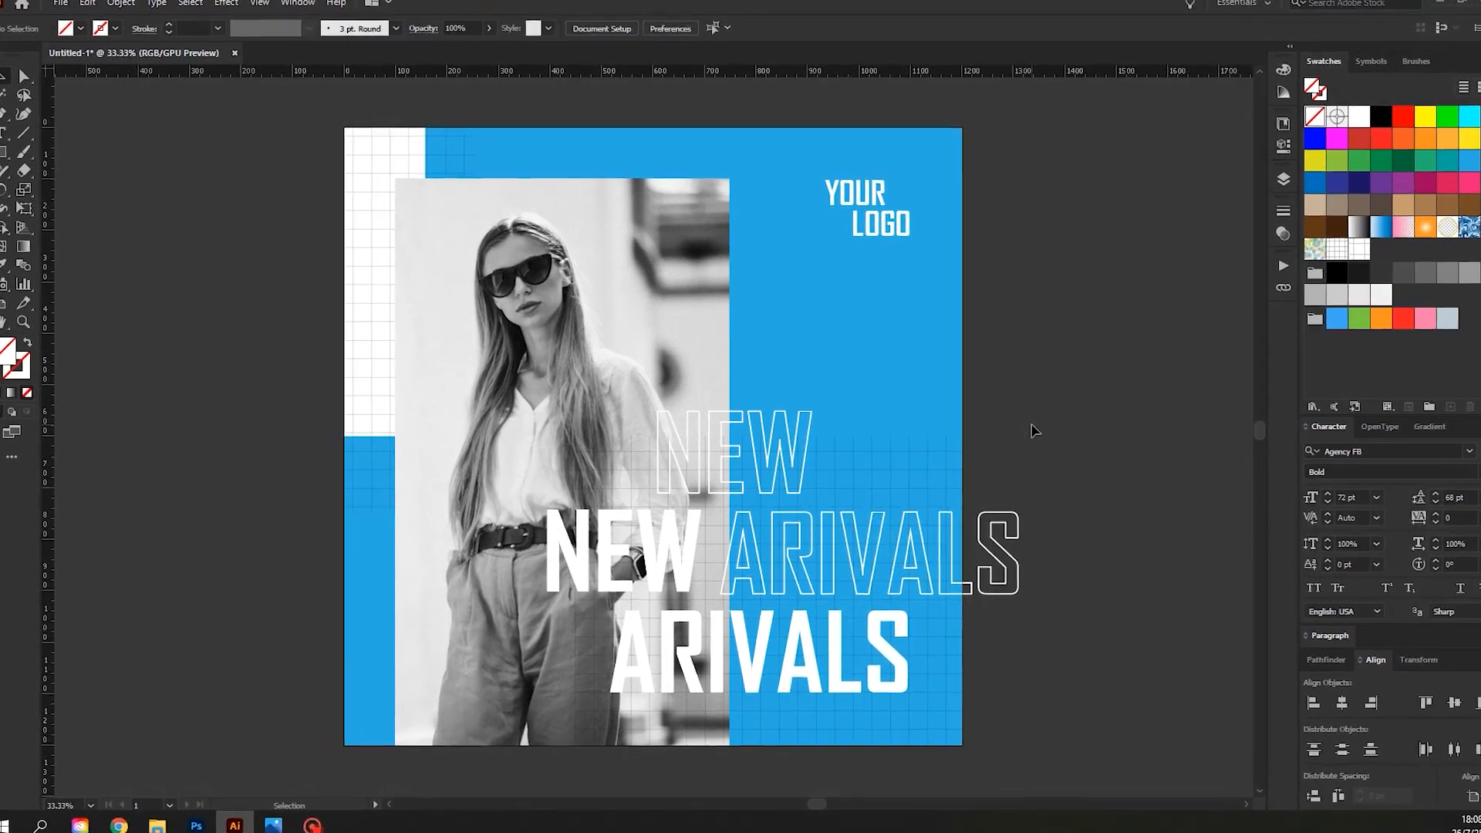